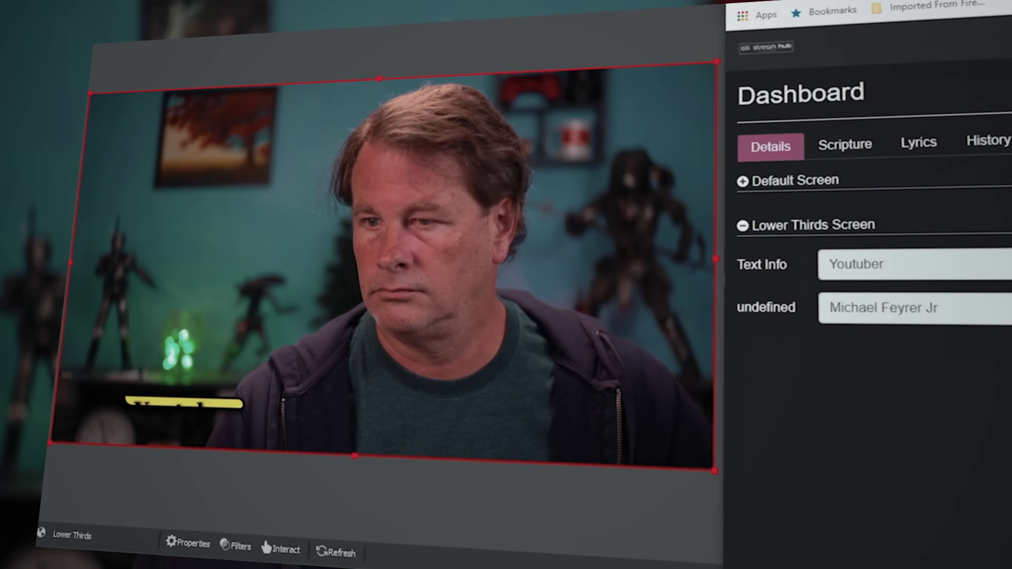
Step: Send the Youtuber text info and the presenter's name to the OBS lower thirds
left_click(993, 235)
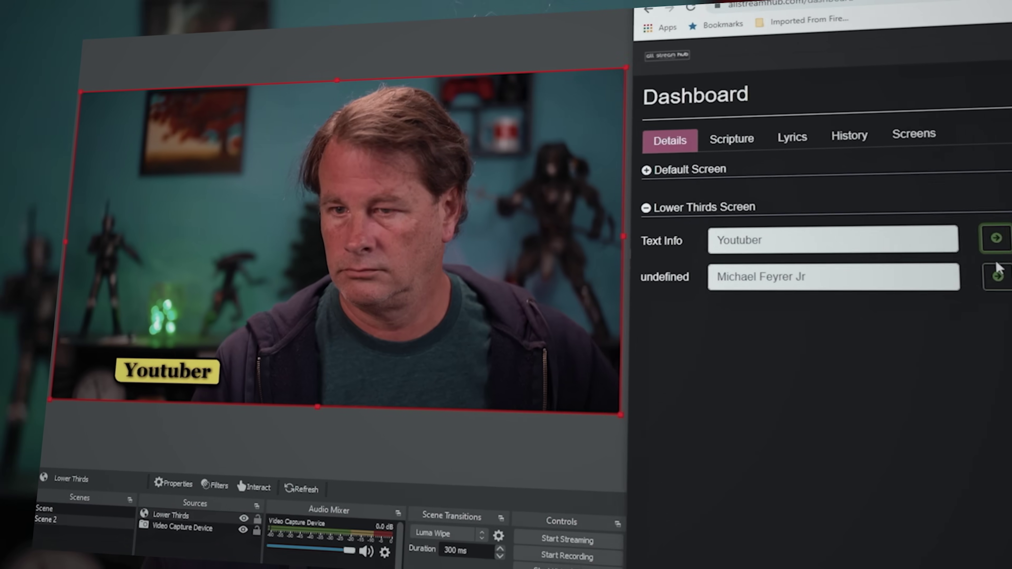
left_click(915, 263)
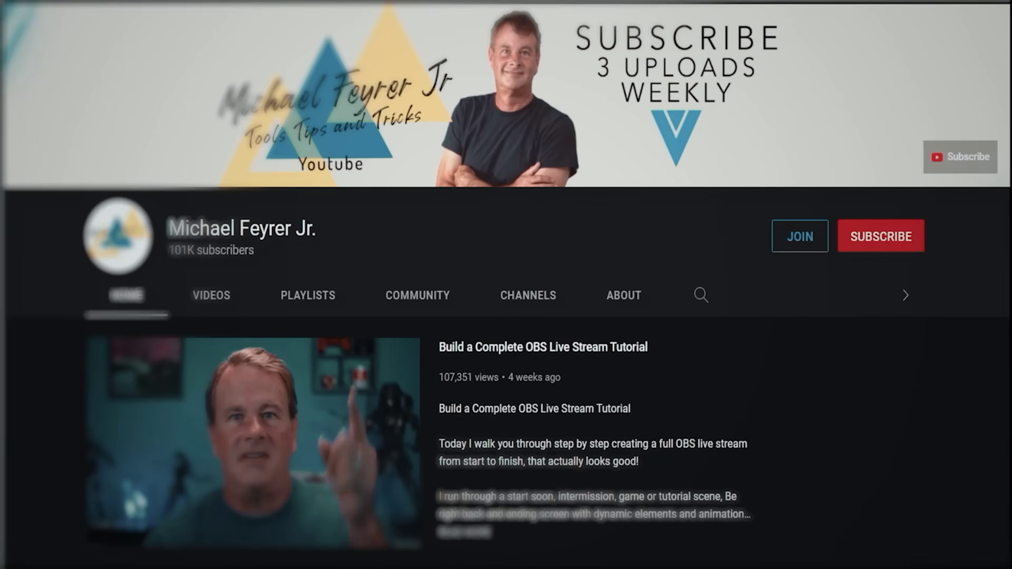
Step: Subscribe to the channel with the notification bell set to All
left_click(881, 236)
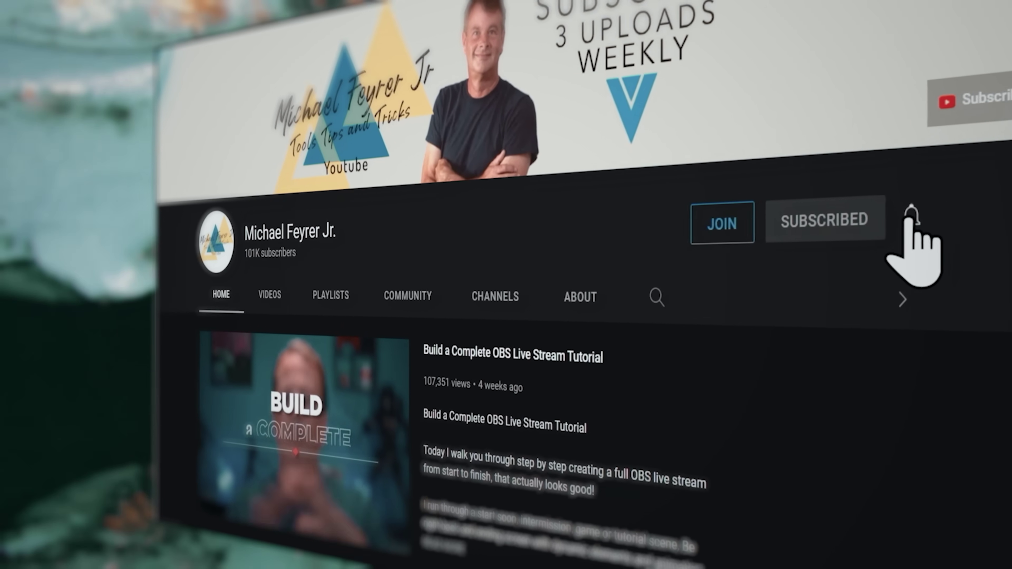
left_click(910, 218)
left_click(841, 273)
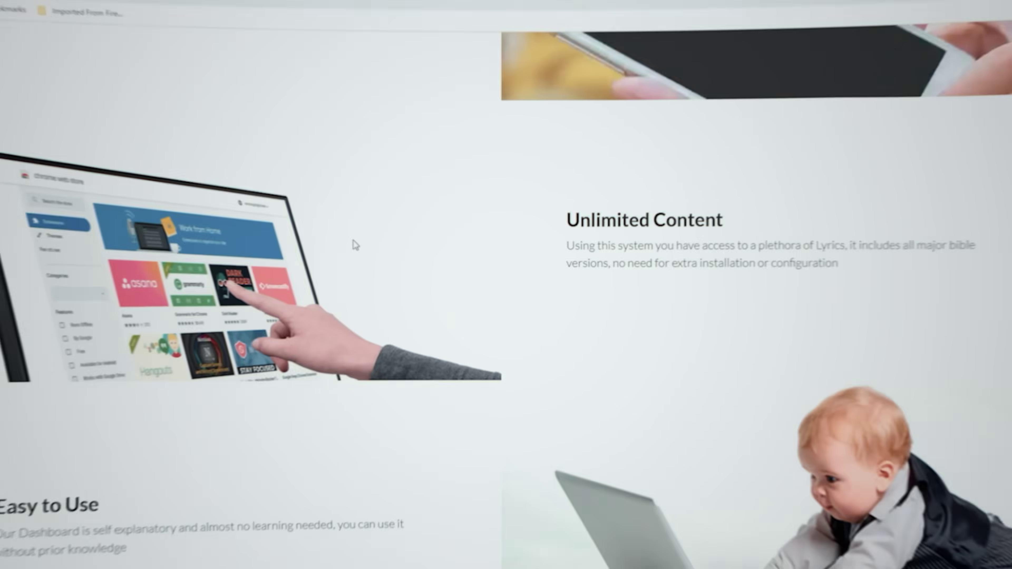
Step: Sign up for the Free plan using a Google account
scroll(367, 242, "down", 5)
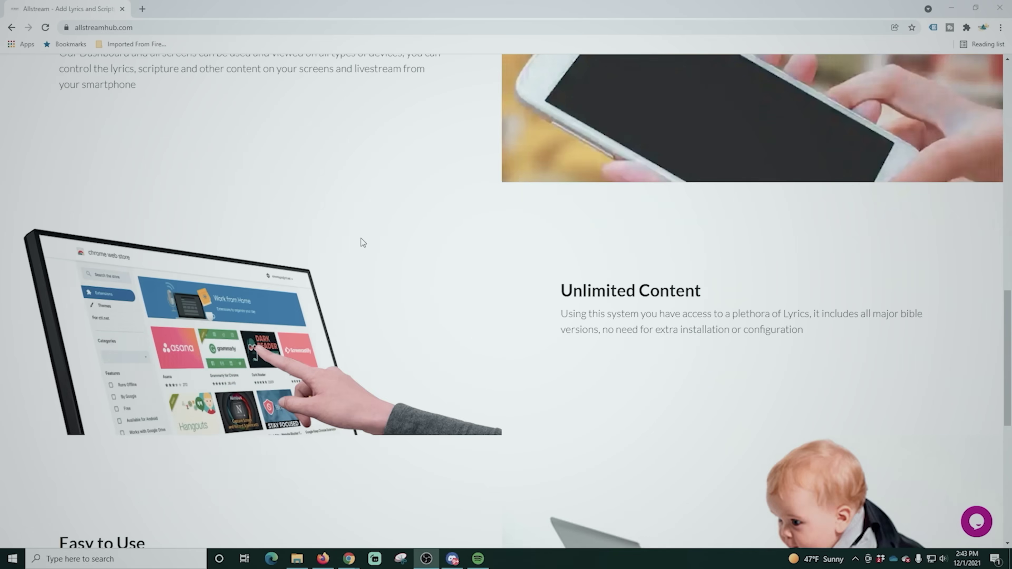
scroll(361, 240, "up", 10)
left_click(827, 73)
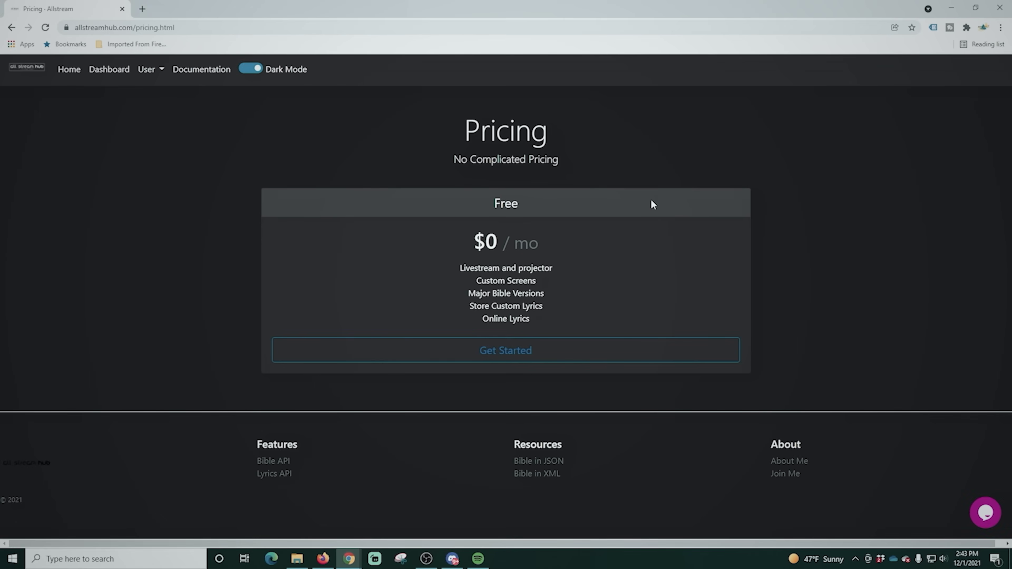
left_click(468, 353)
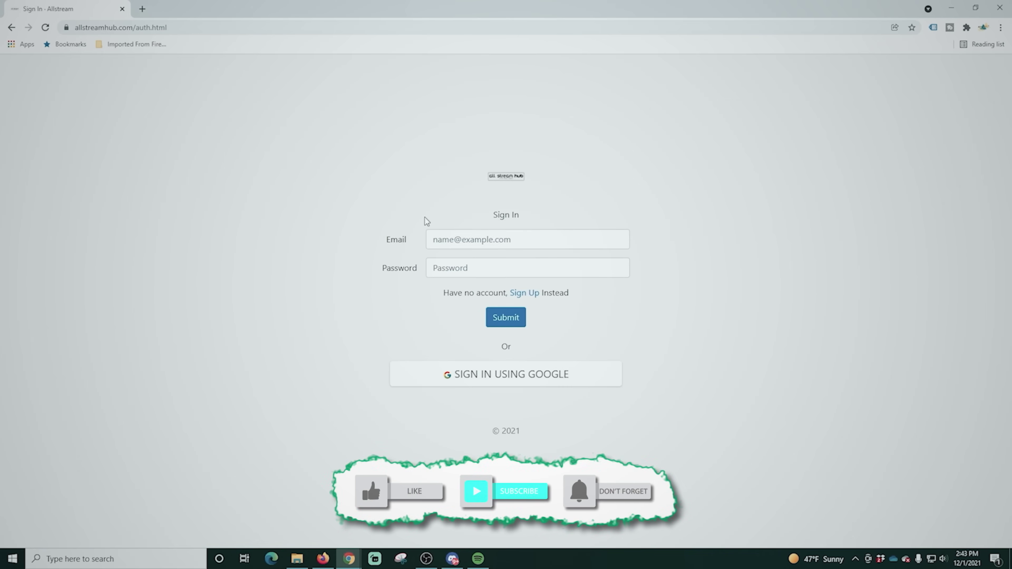
left_click(521, 378)
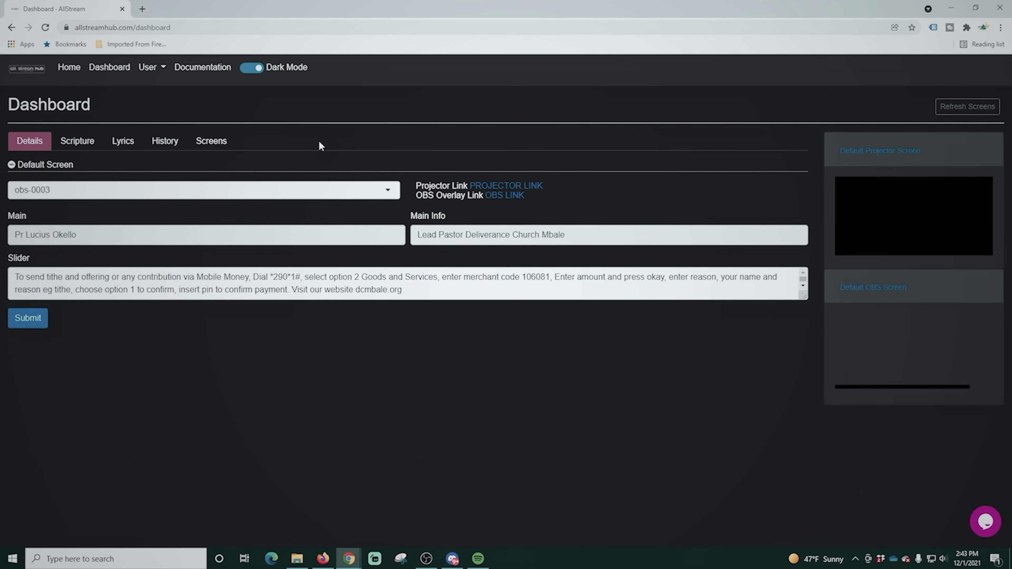
Step: Look through the Scripture, Lyrics and History sections of the dashboard
left_click(84, 146)
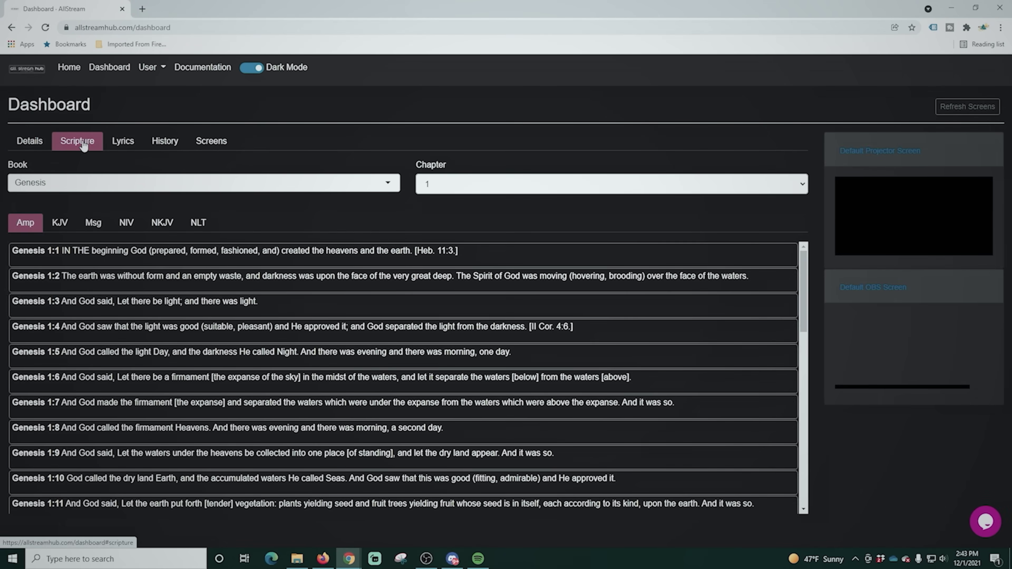
left_click(123, 148)
left_click(158, 147)
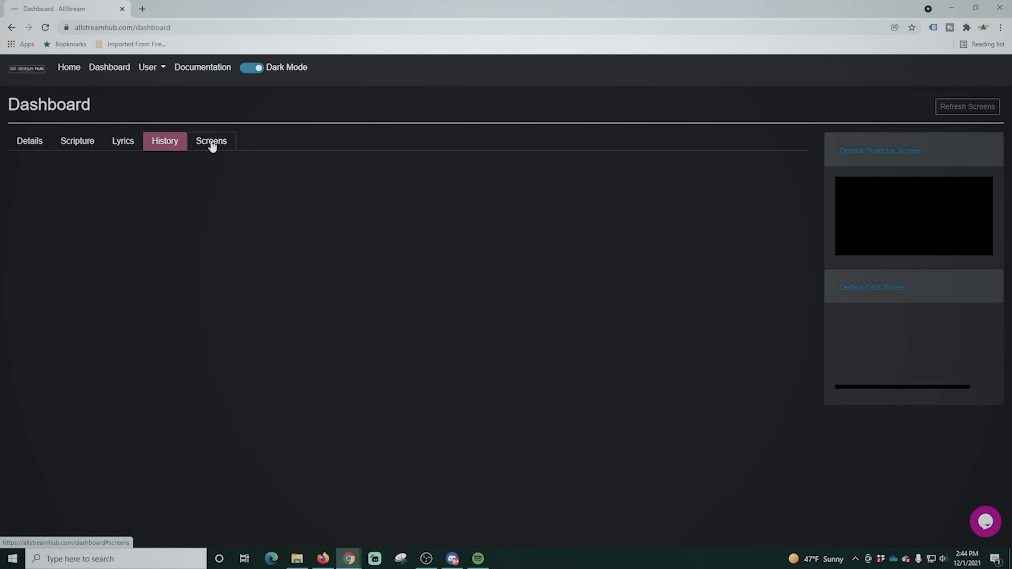
Step: Add a new blank screen named Lower Thirds at 1920 × 1080 and save it
left_click(212, 144)
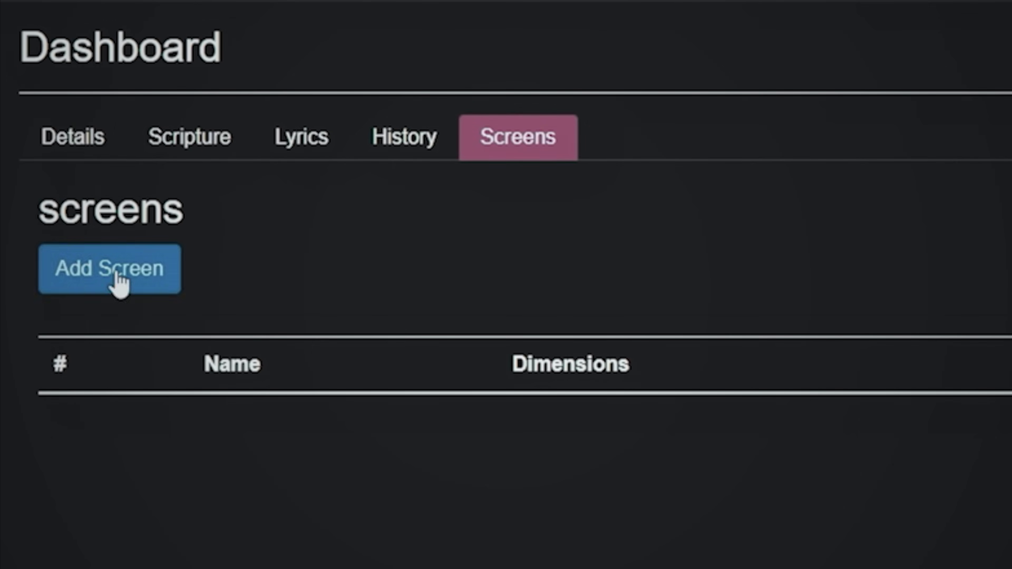
left_click(113, 283)
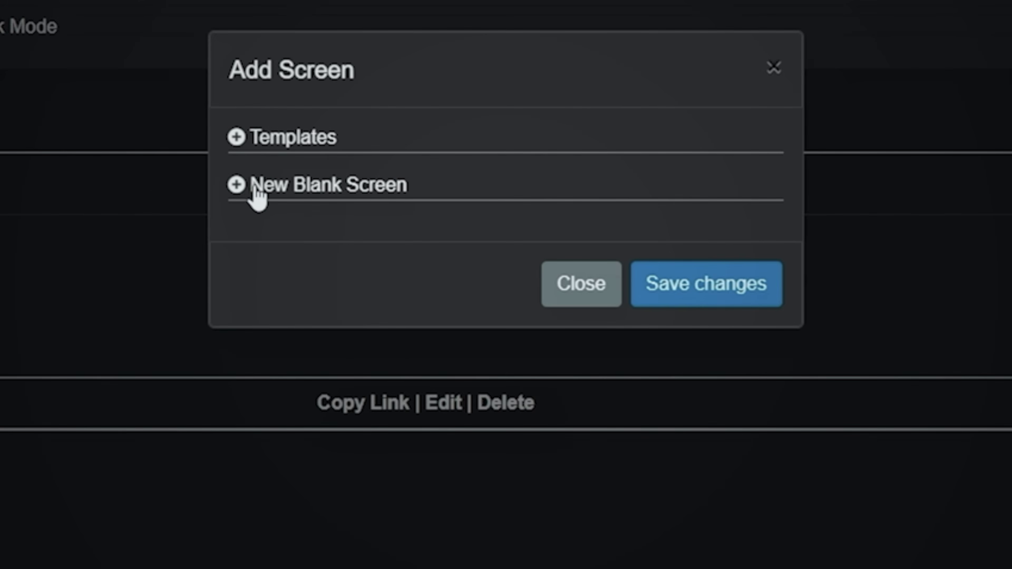
left_click(257, 198)
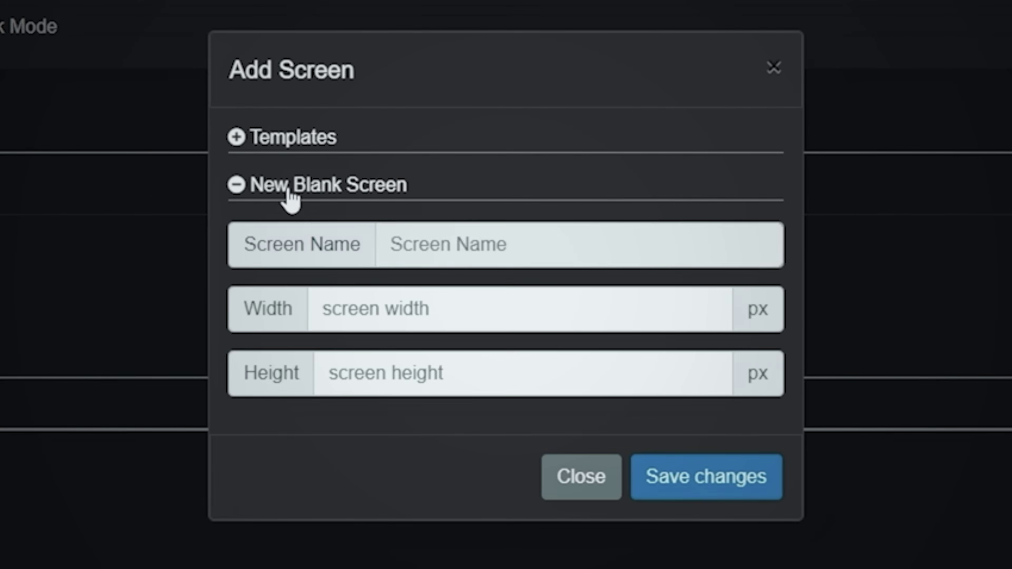
left_click(502, 235)
type("Lower Thirds")
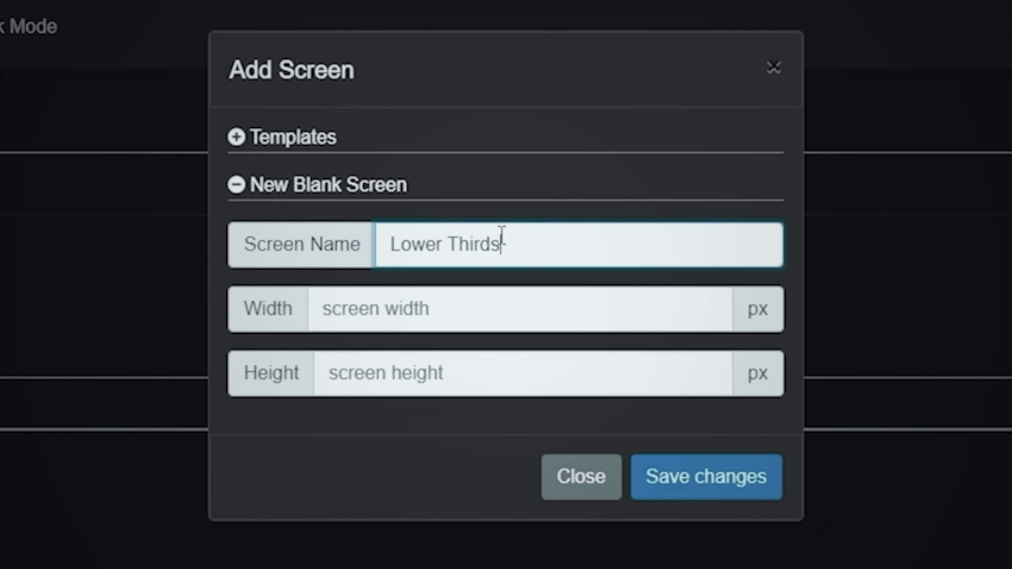
left_click(635, 308)
type("1920")
left_click(393, 381)
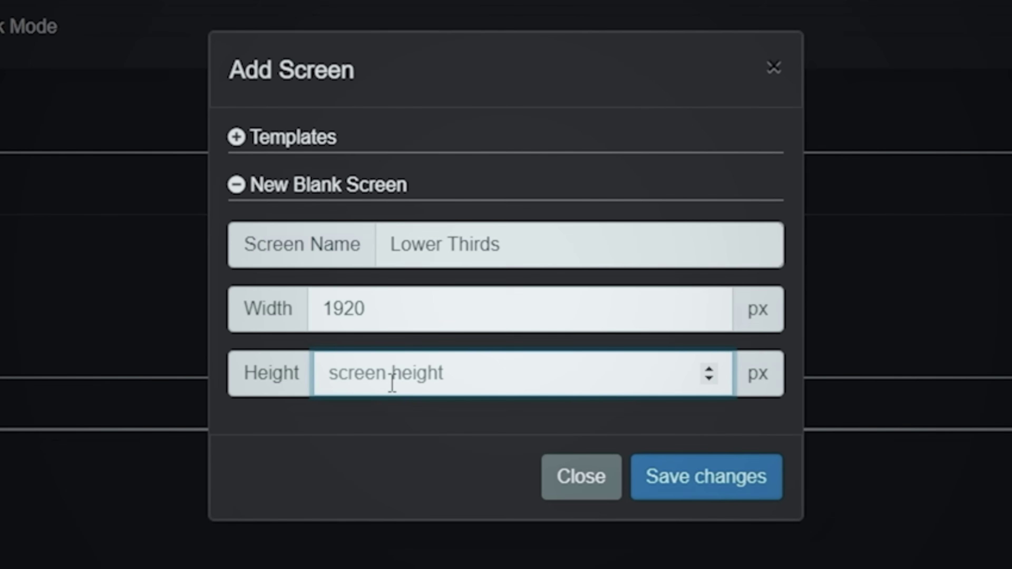
type("1080")
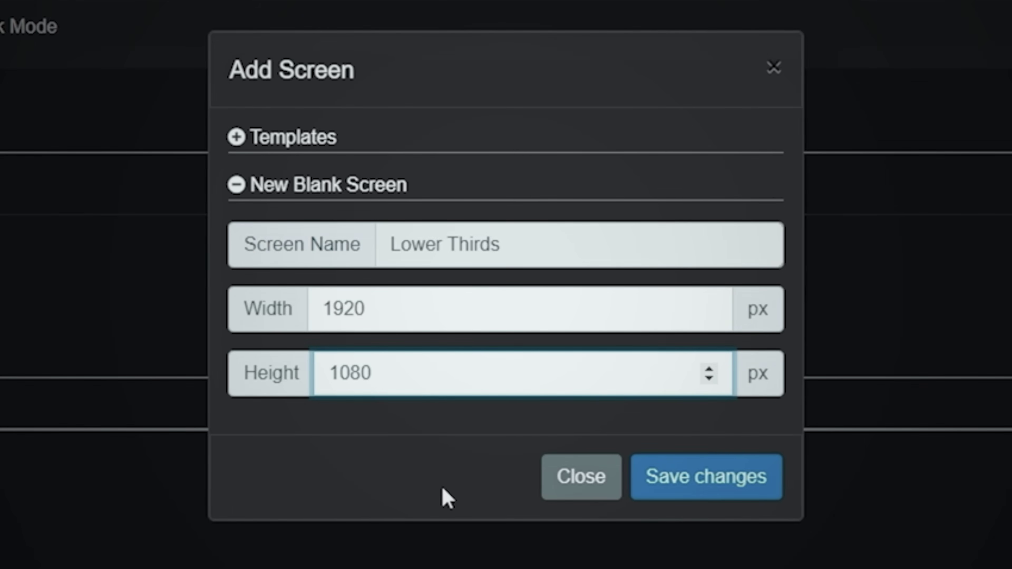
left_click(678, 486)
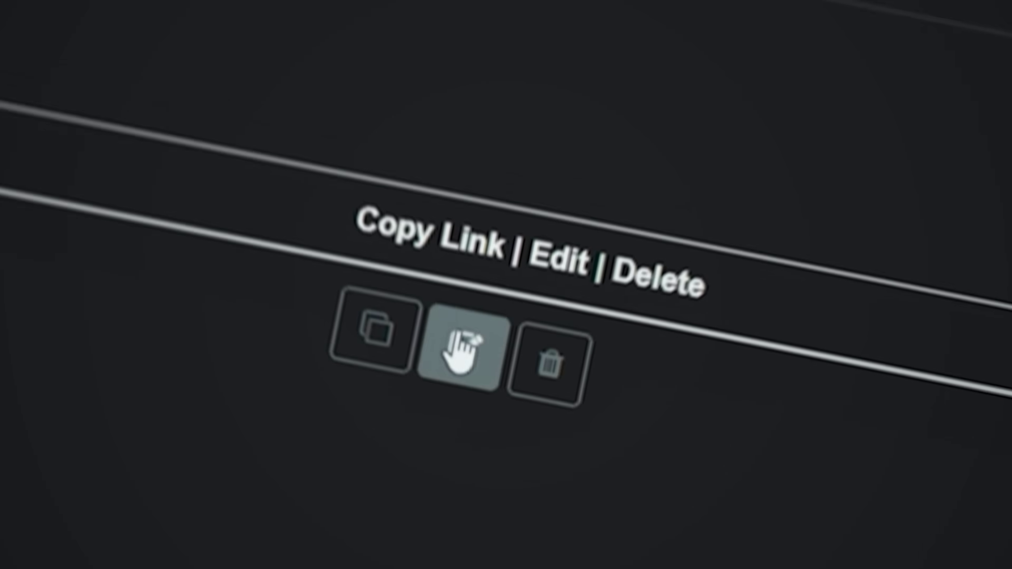
Step: Place a Speaker Name text layer and a Message text layer at the canvas's lower left
left_click(454, 319)
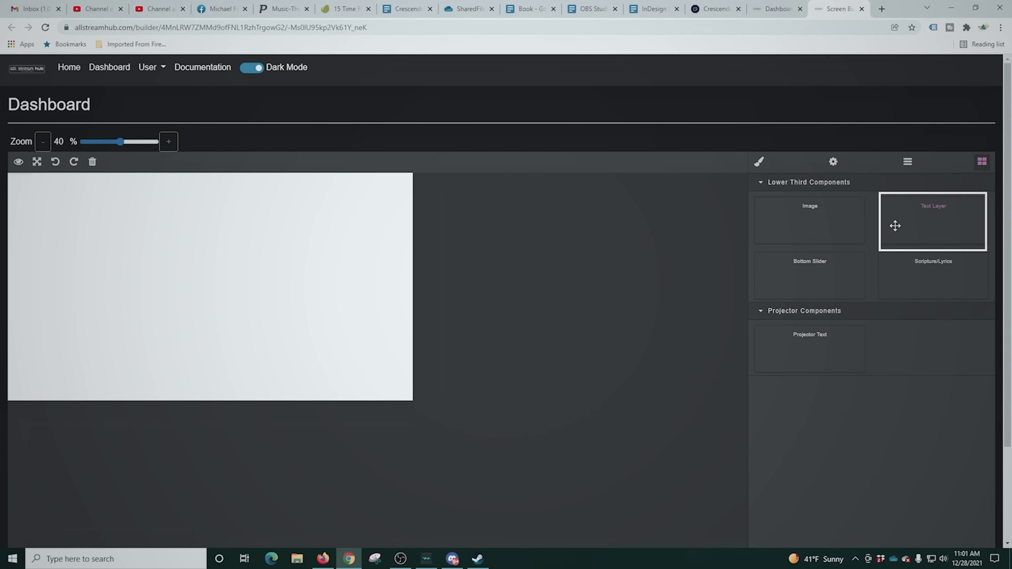
left_click_drag(895, 225, 123, 349)
left_click_drag(85, 297, 71, 369)
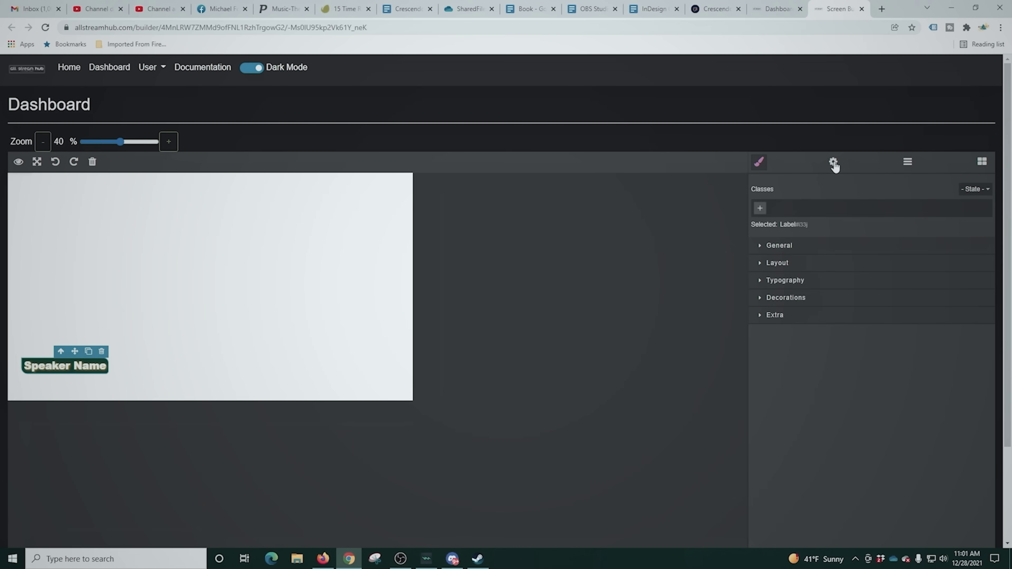
left_click(833, 163)
left_click(982, 162)
left_click_drag(927, 225, 184, 321)
left_click_drag(101, 292, 137, 387)
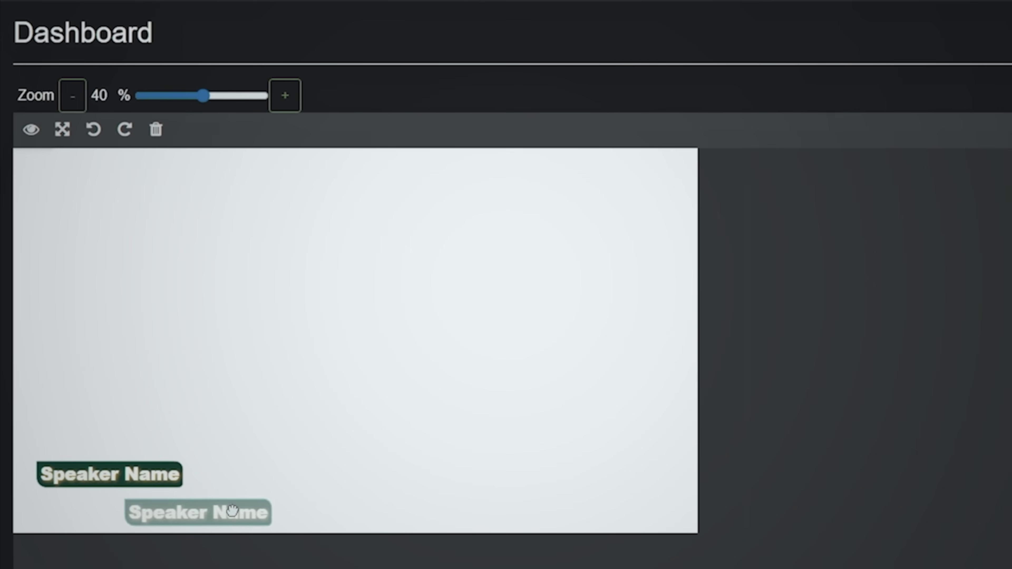
left_click_drag(232, 511, 93, 502)
type("Message")
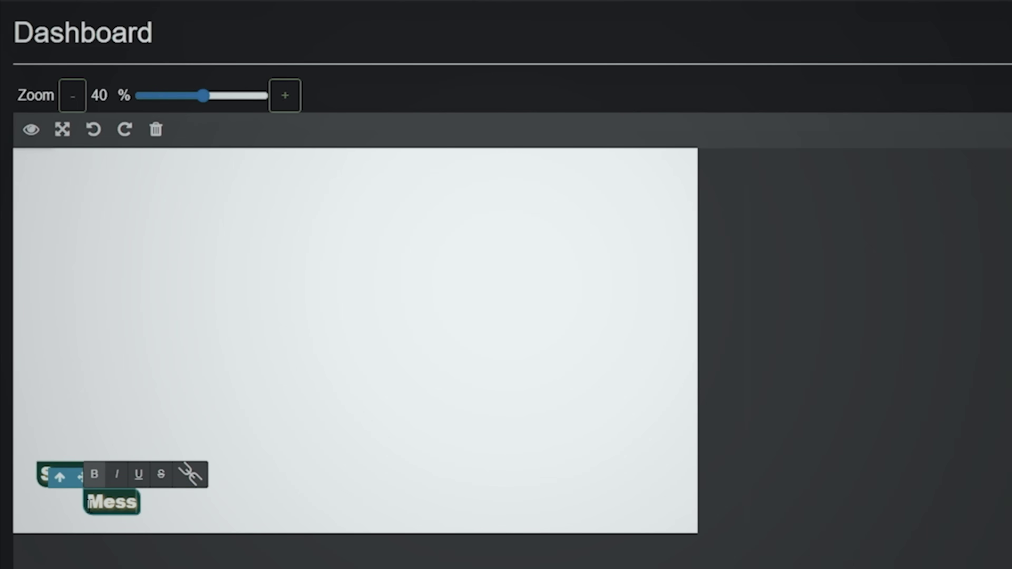
left_click(301, 476)
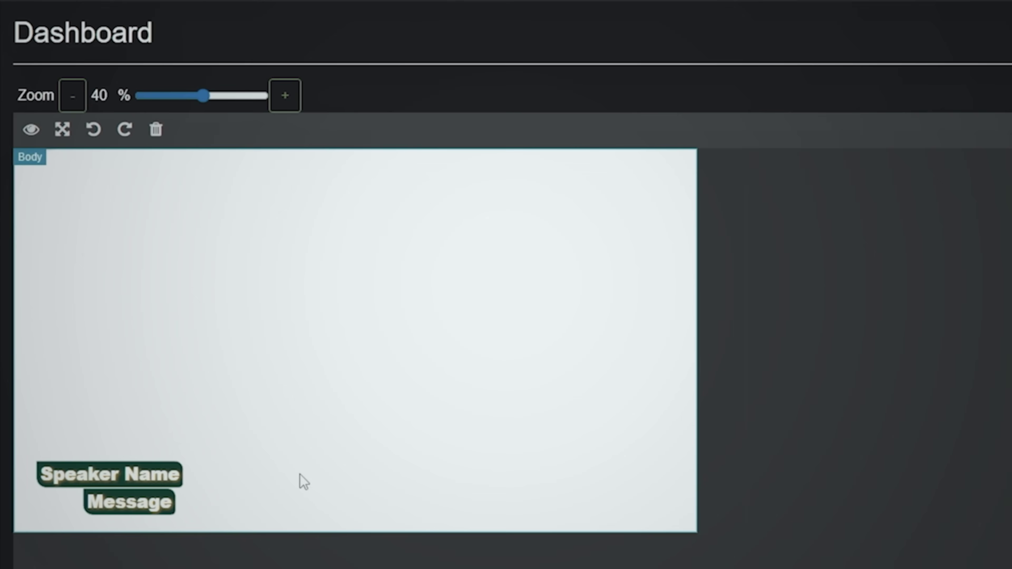
Step: Give the Speaker Name label 30 px padding on the right and left
left_click(132, 476)
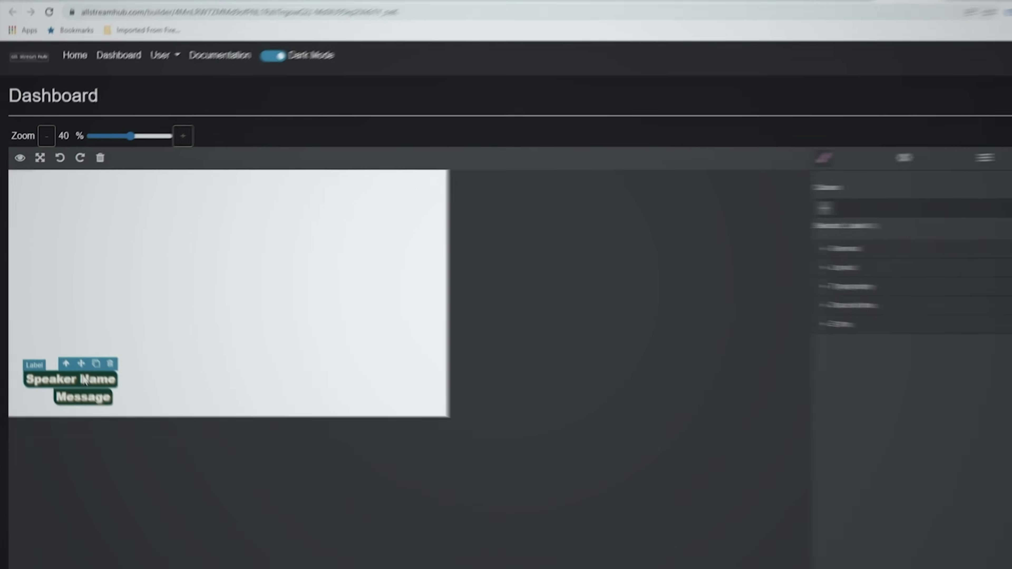
left_click(770, 266)
scroll(781, 319, "down", 3)
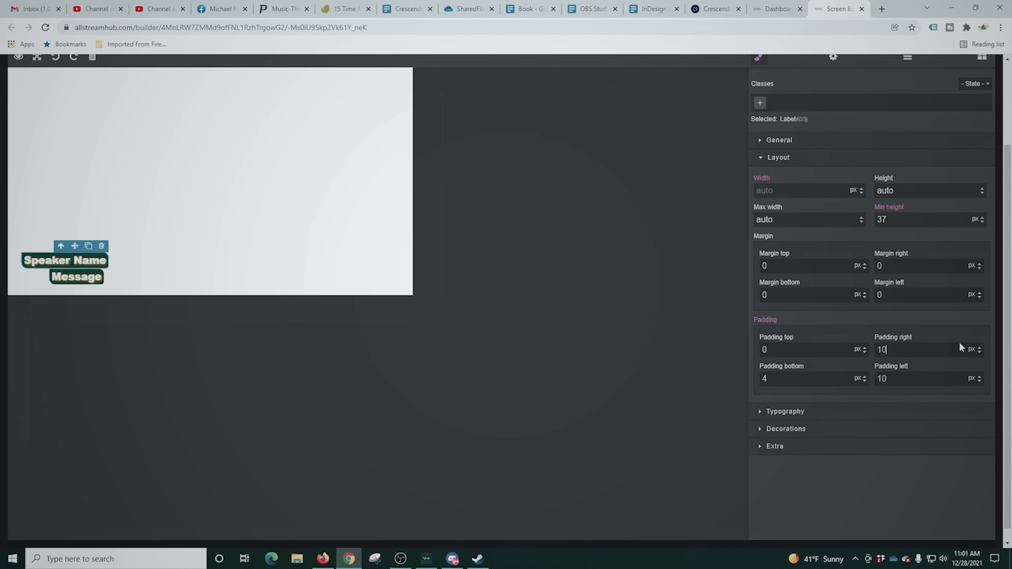
key("Up")
key("Up")
left_click(975, 372)
mouse_move(977, 380)
left_mouse_down()
mouse_move(978, 364)
mouse_move(975, 372)
left_mouse_up()
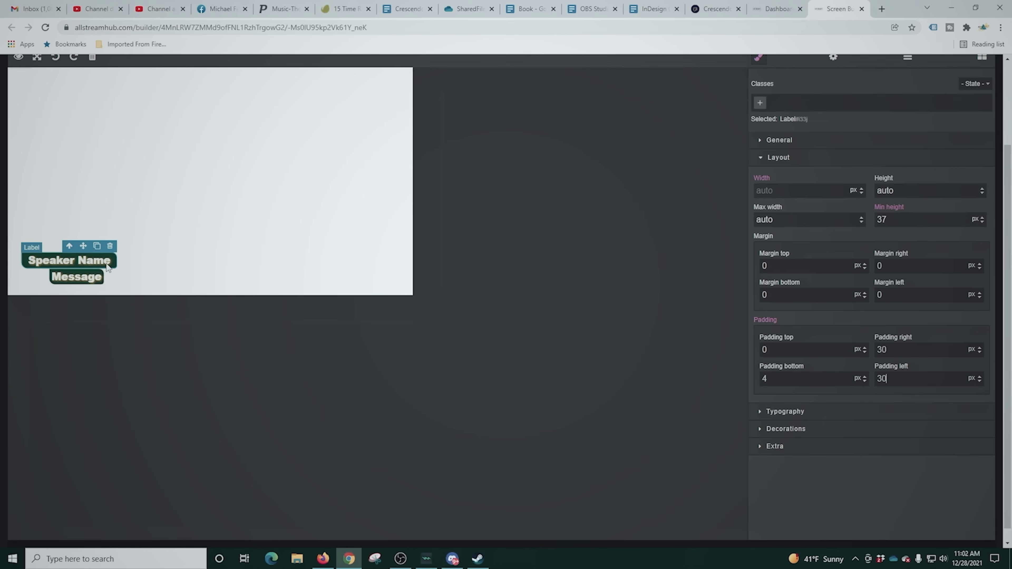
Step: Set the Speaker Name text to Impact at 65 px in black
left_click(762, 163)
left_click(766, 175)
left_click(838, 210)
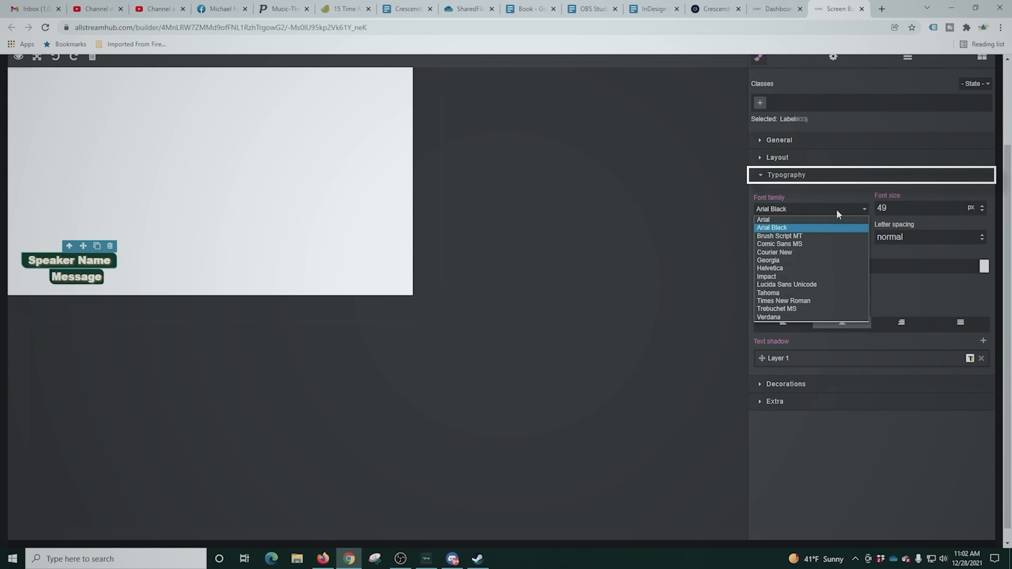
left_click(791, 276)
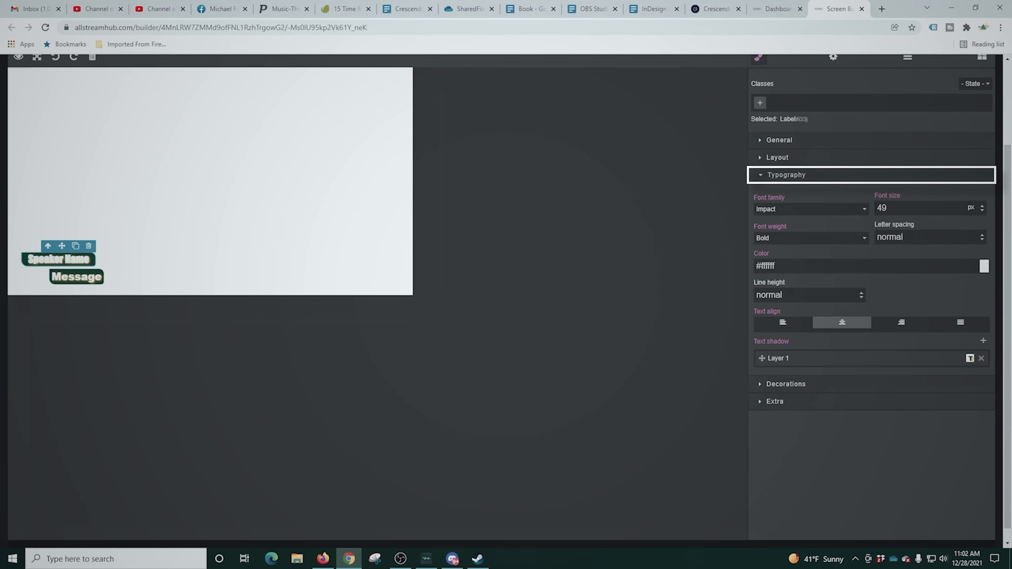
mouse_move(982, 209)
left_mouse_down()
mouse_move(987, 187)
mouse_move(991, 204)
left_mouse_up()
left_click(984, 268)
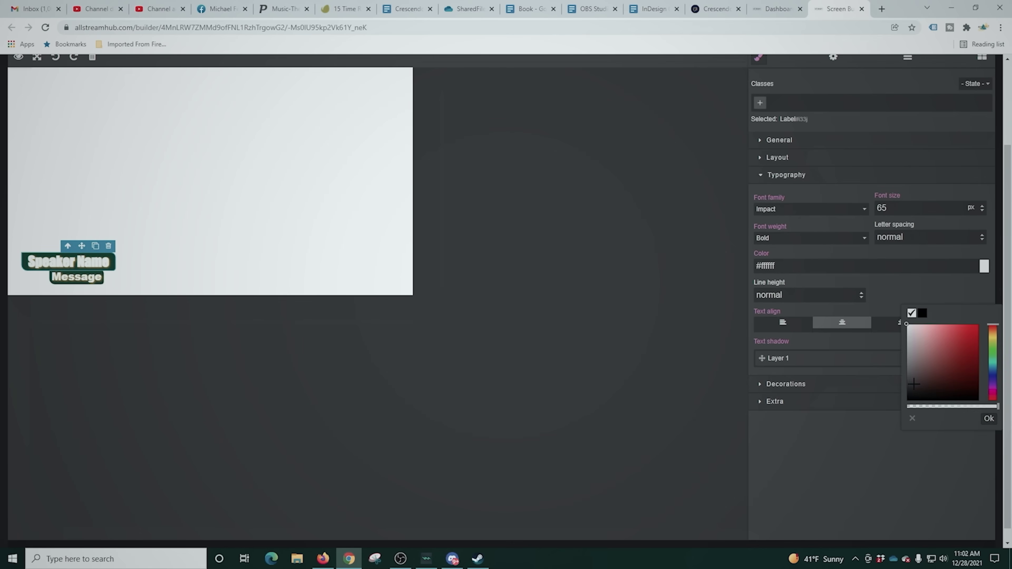
left_click_drag(914, 384, 892, 421)
Step: Try Verdana with an Extra-Bold weight, then return the font to Impact
left_click(864, 209)
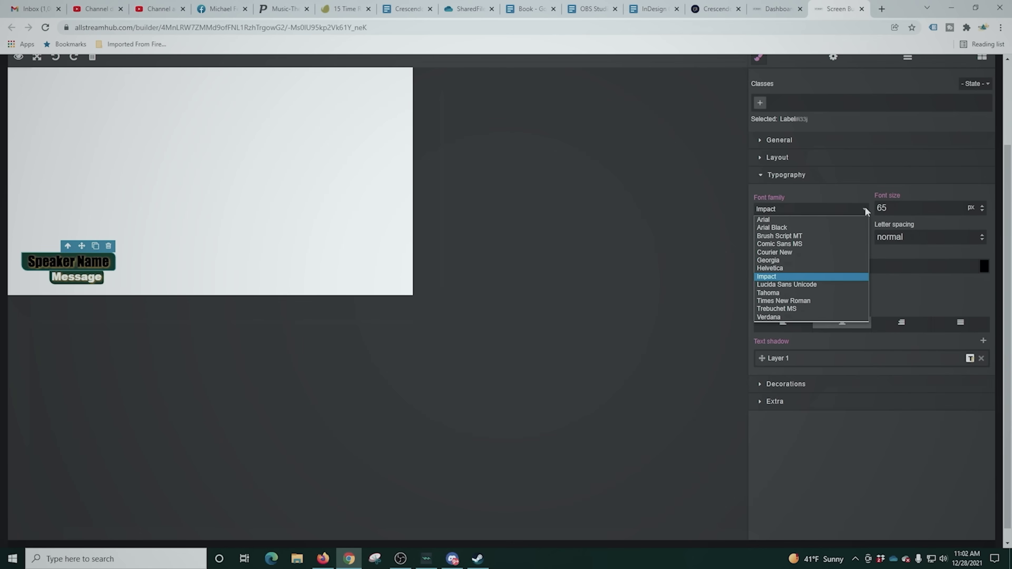
left_click(788, 318)
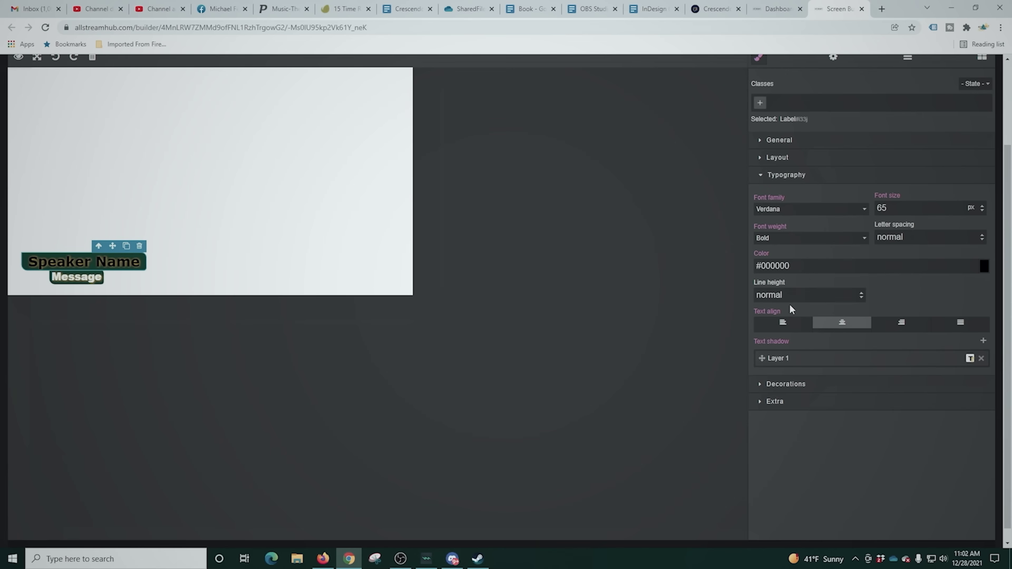
left_click(863, 239)
left_click(818, 311)
left_click(821, 238)
left_click(803, 309)
left_click(859, 215)
left_click(786, 276)
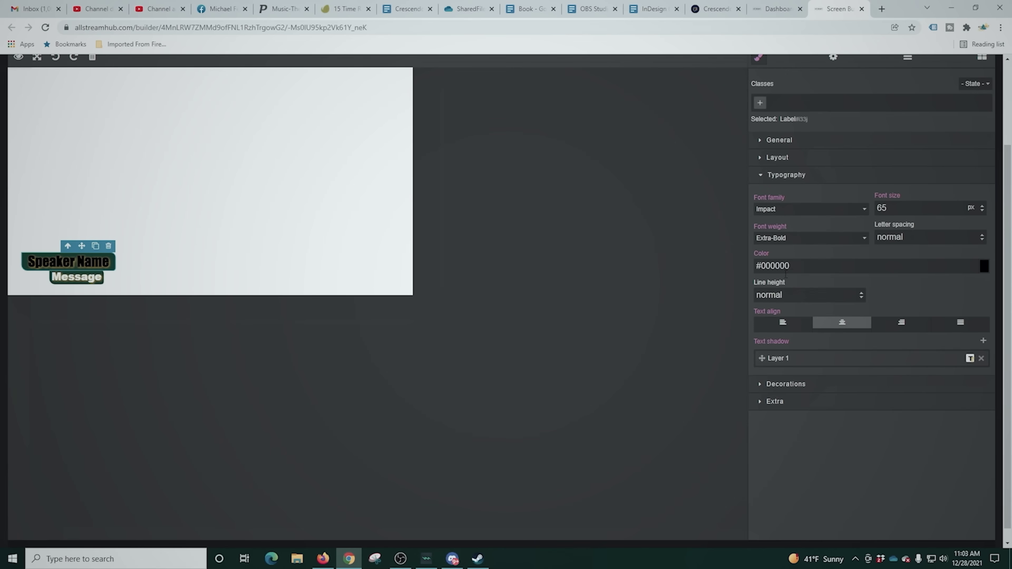
Step: Make the text white with 12 px letter spacing and a black text shadow
left_click(983, 265)
left_click(913, 336)
left_click(981, 237)
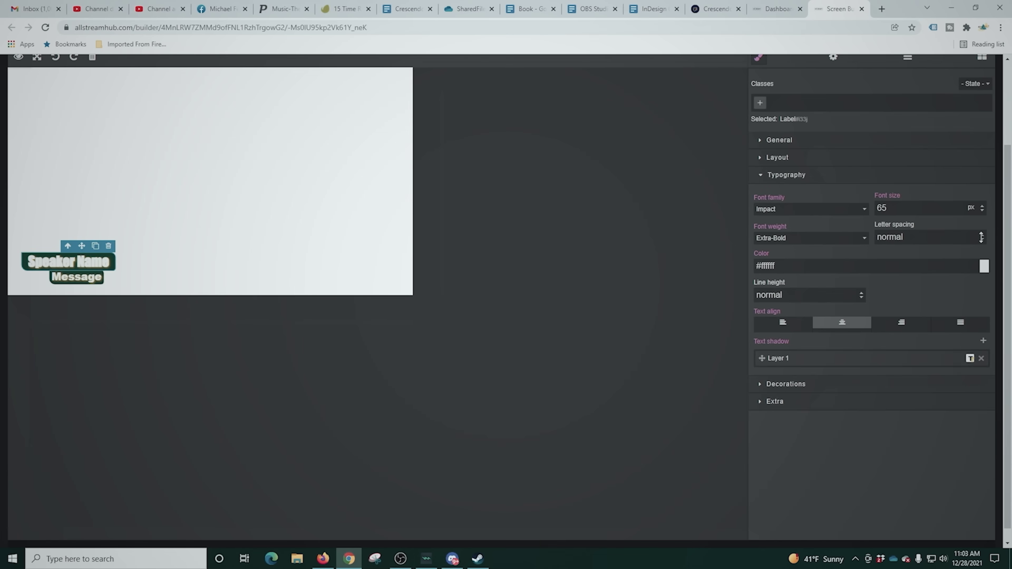
left_click_drag(982, 238, 981, 241)
left_click(963, 356)
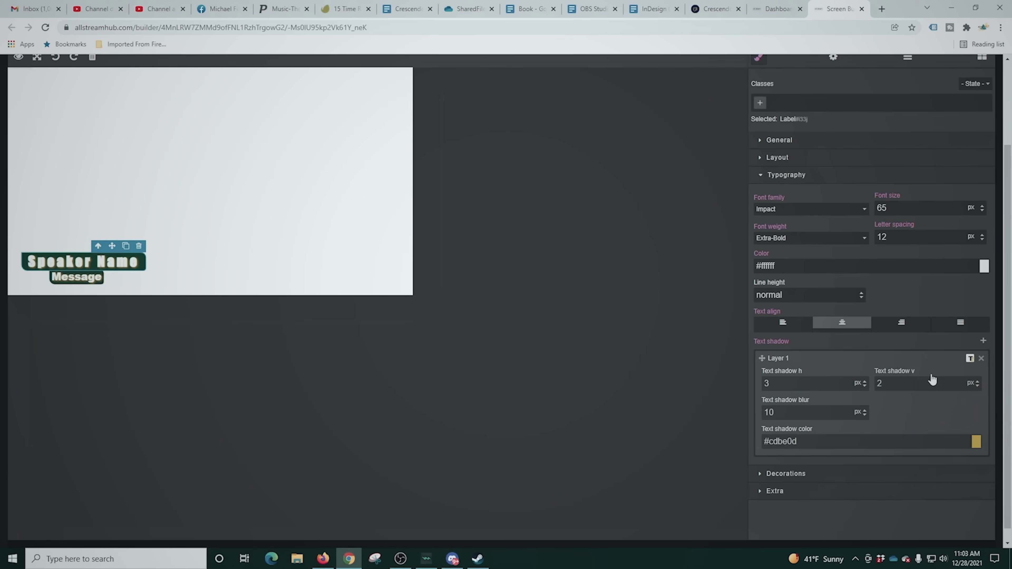
left_click(978, 441)
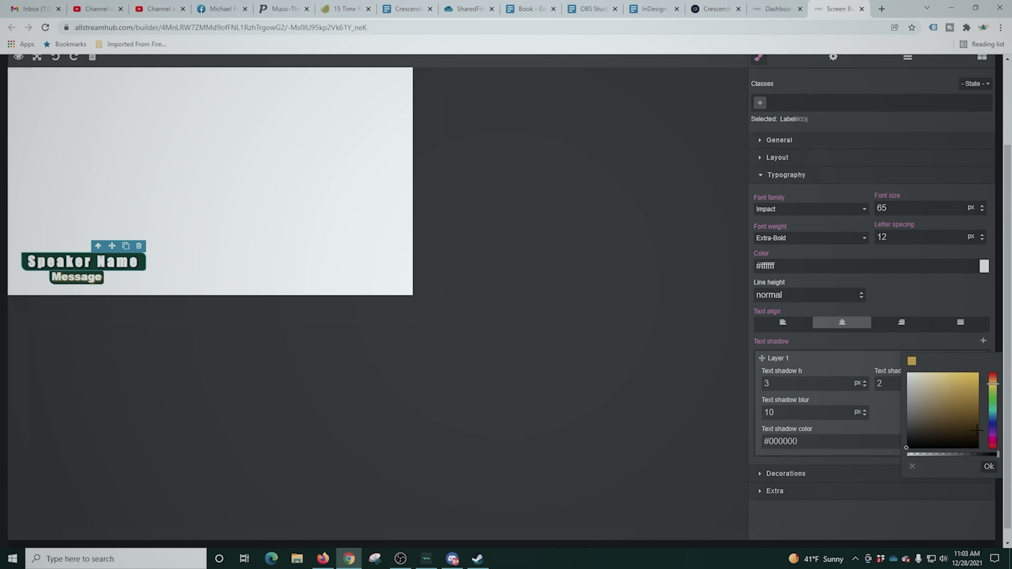
left_click(989, 467)
Step: Change the Speaker Name font to Georgia and reset letter spacing to 0
left_click(853, 208)
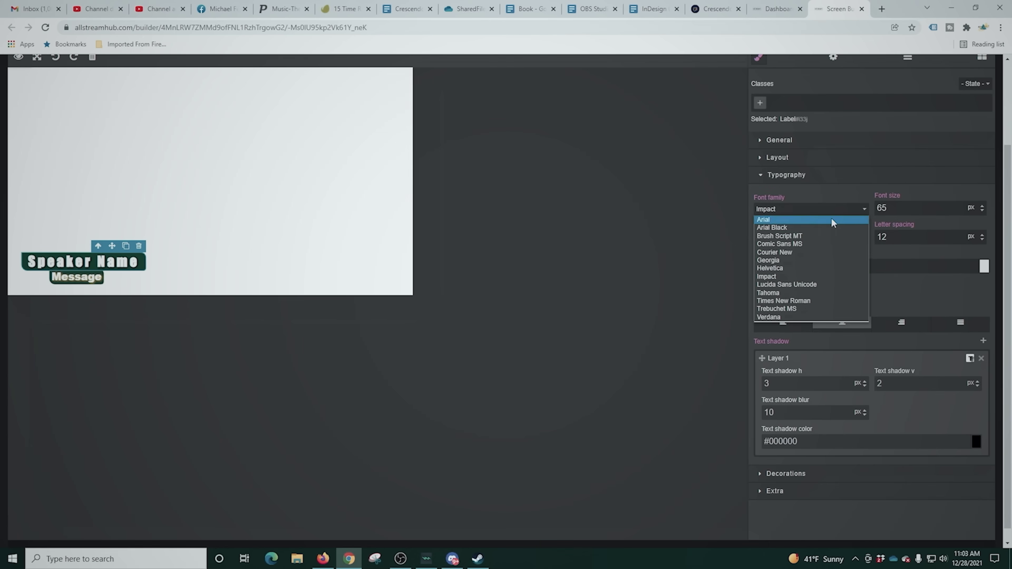
left_click(812, 259)
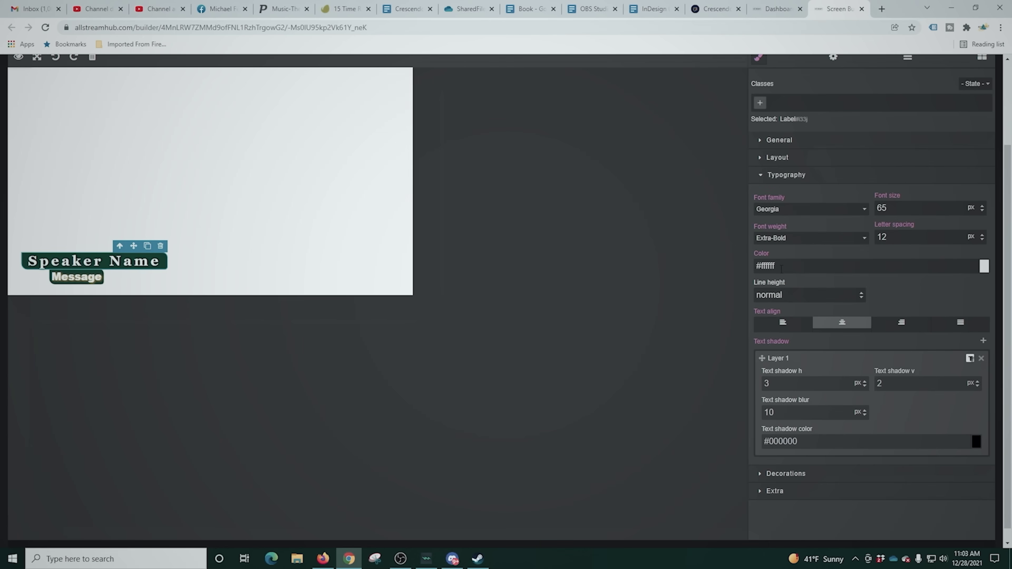
left_click_drag(982, 238, 945, 253)
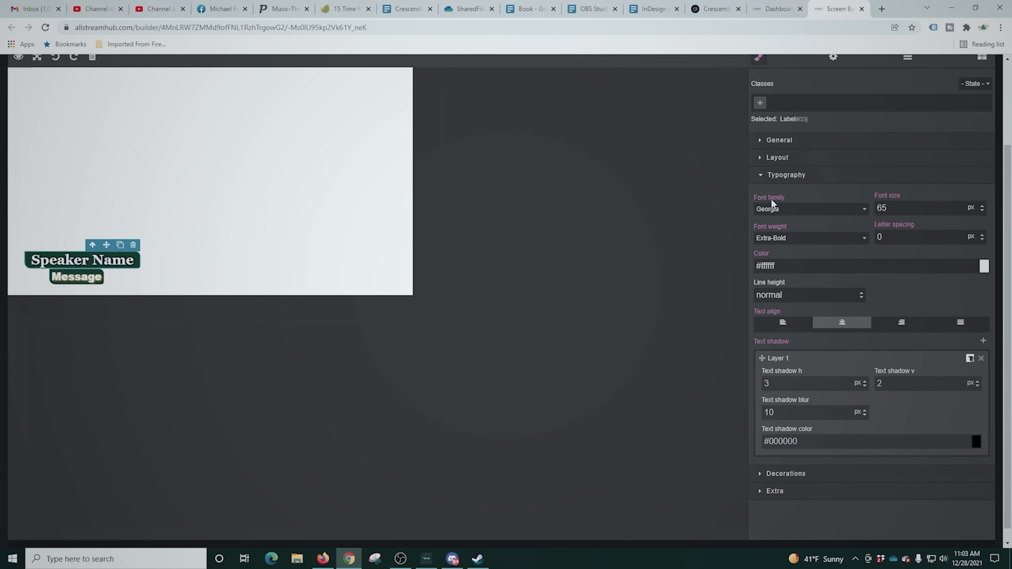
left_click(758, 177)
left_click(760, 192)
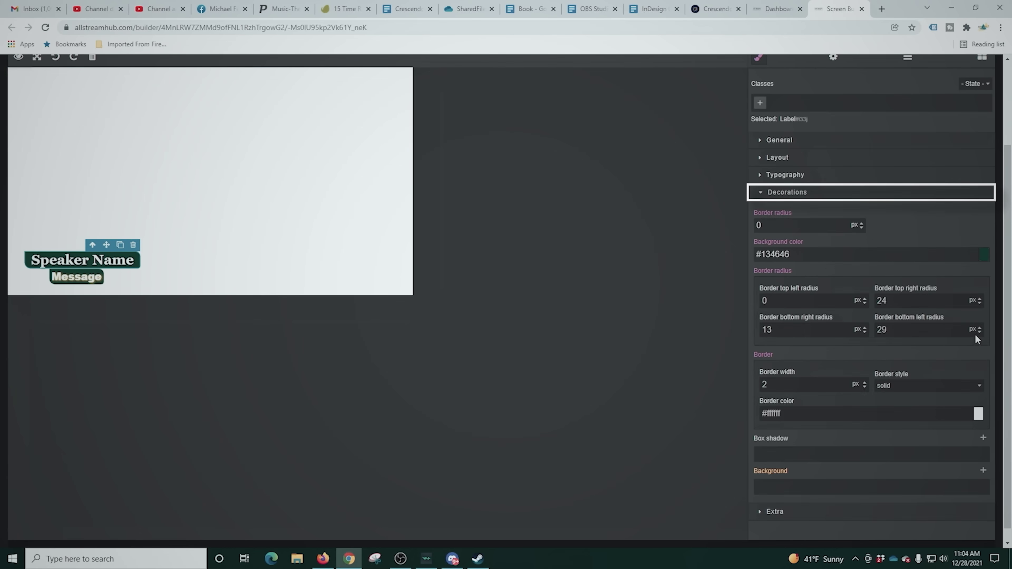
Step: Give the Speaker Name box a black #000000 border 7 px wide
scroll(963, 380, "down", 1)
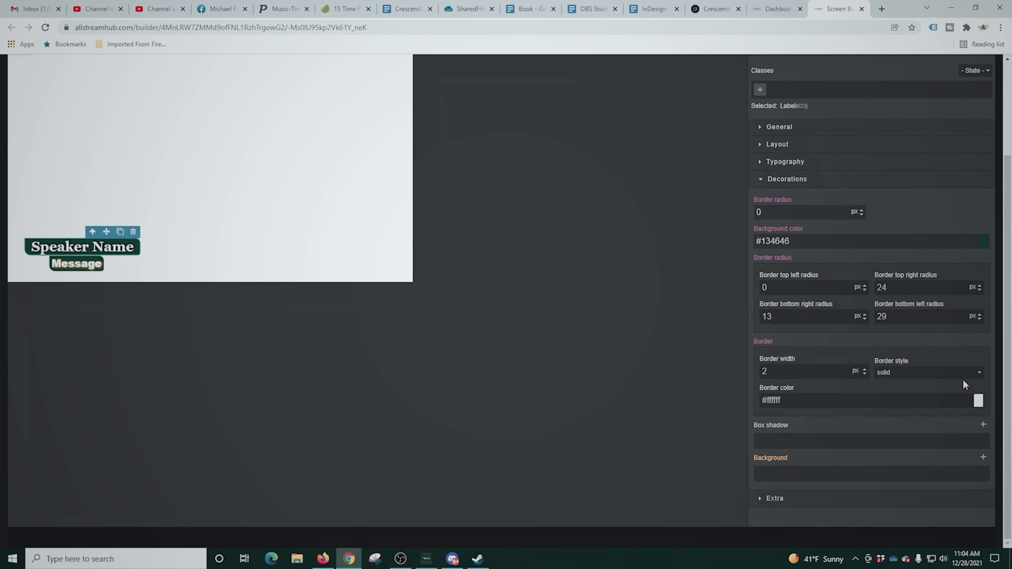
left_click(979, 402)
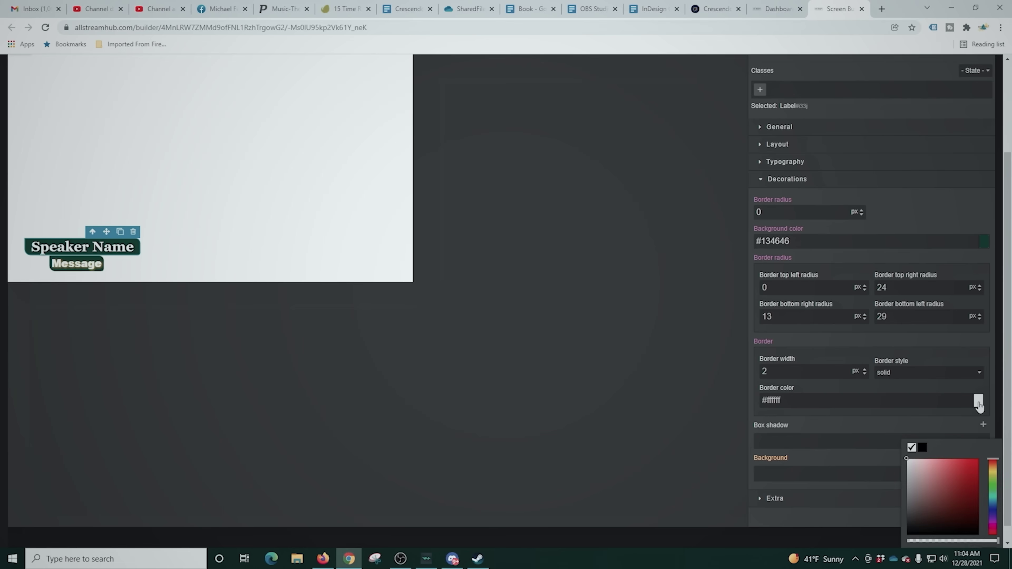
left_click_drag(932, 472, 880, 556)
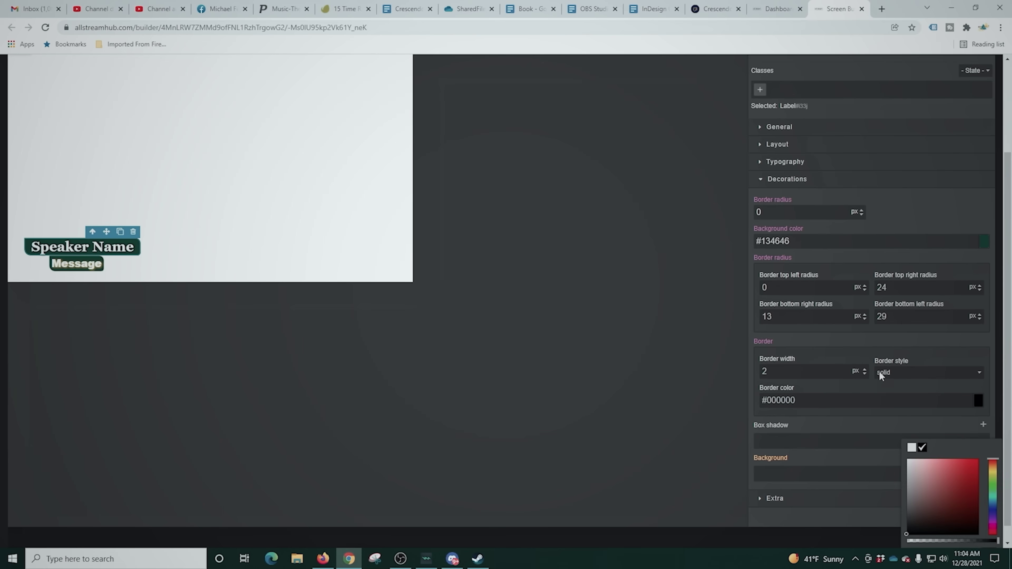
left_click(865, 369)
left_click(865, 370)
left_click(865, 370)
left_click_drag(865, 369, 867, 375)
left_click(867, 376)
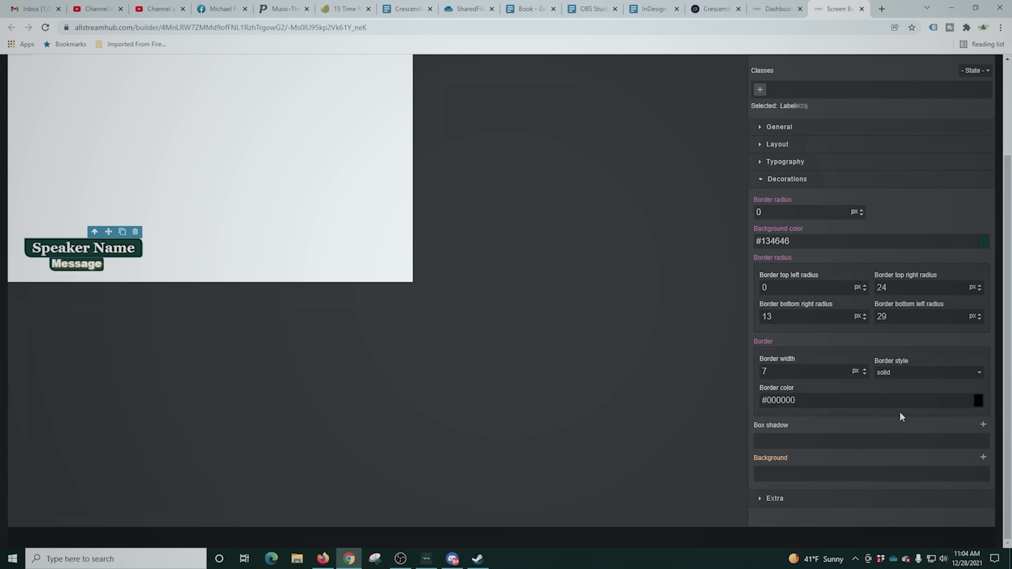
Step: Add a box shadow offset 3 and 10 px with blur 15
left_click(984, 425)
scroll(859, 464, "down", 3)
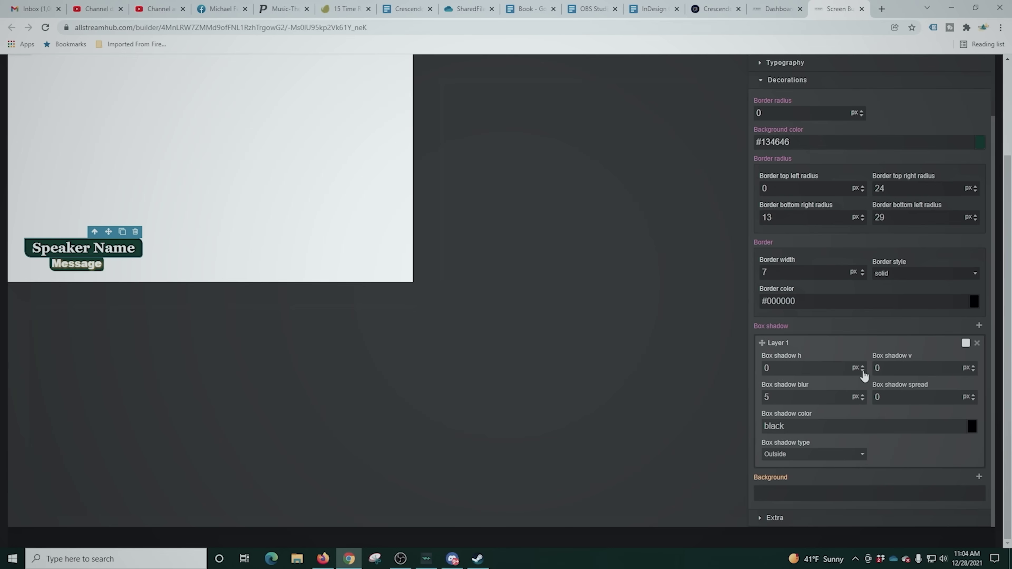
left_click_drag(862, 371, 862, 364)
left_click_drag(973, 368, 974, 371)
left_click_drag(865, 405, 864, 400)
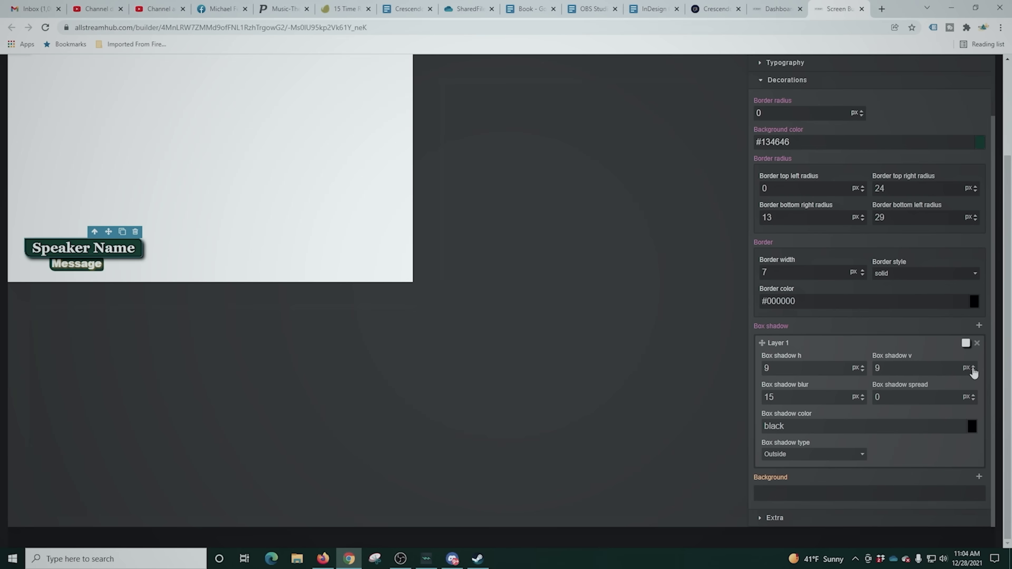
left_click_drag(972, 370, 972, 366)
left_click_drag(864, 368, 864, 370)
Step: Set the Speaker Name background to bright blue #0041ff and nudge the label's position
scroll(803, 291, "up", 2)
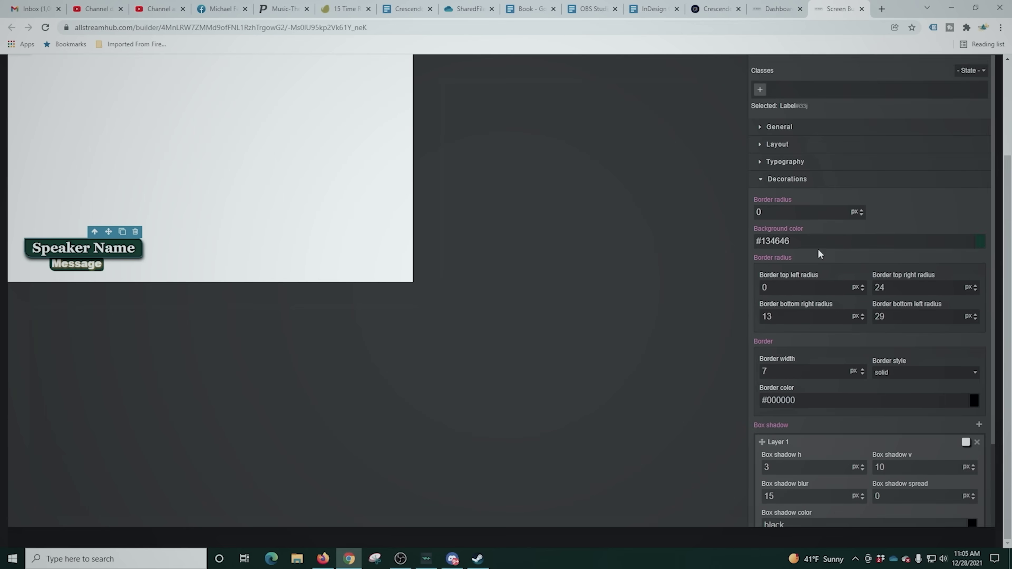
scroll(929, 296, "up", 2)
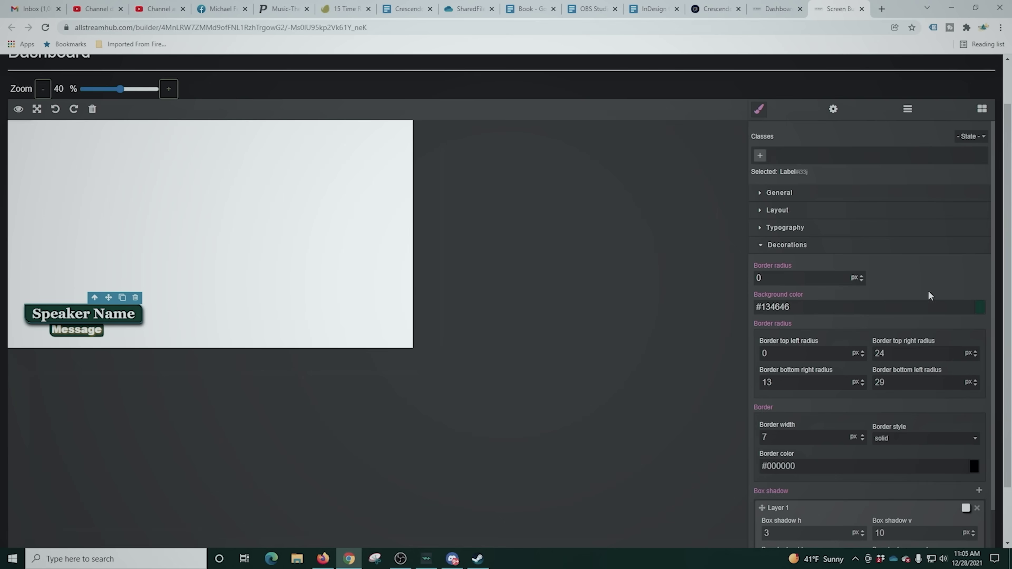
left_click(982, 308)
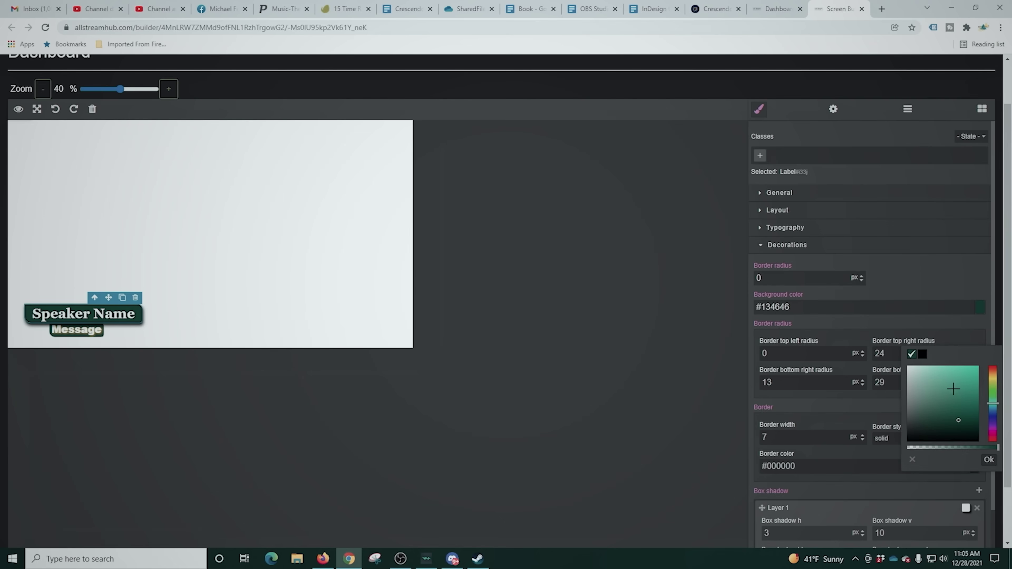
left_click(991, 415)
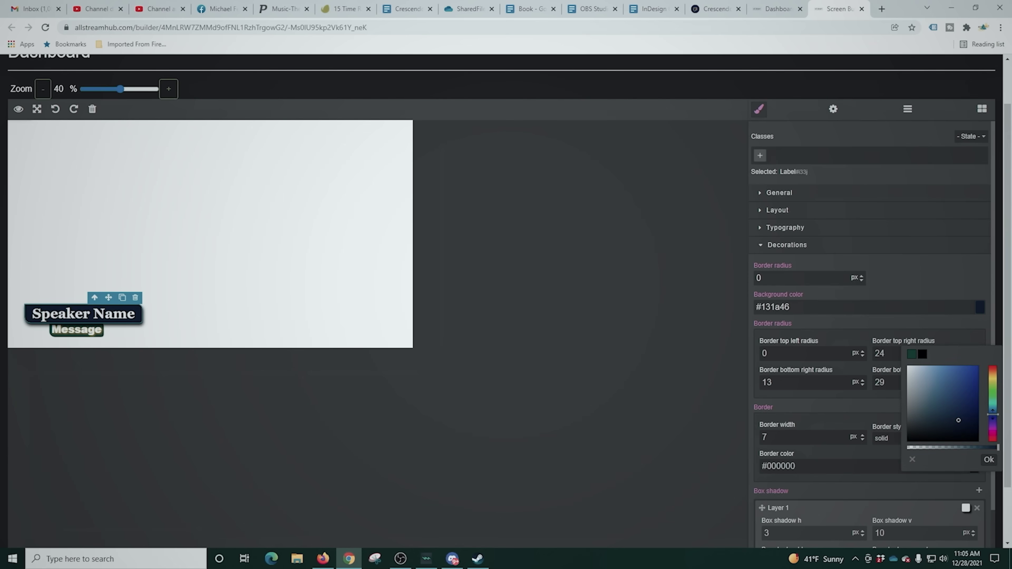
left_click_drag(961, 404, 990, 360)
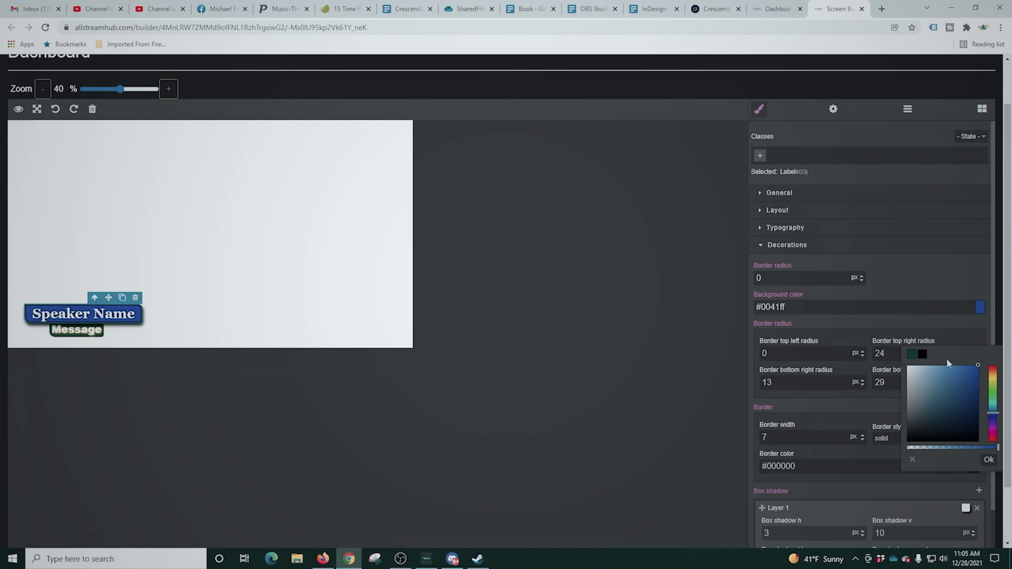
left_click(960, 324)
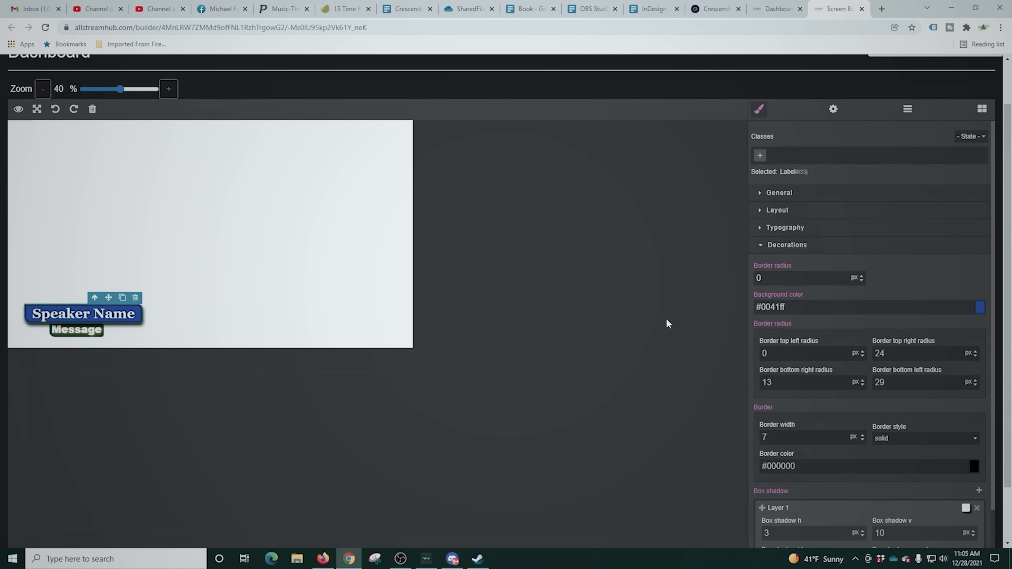
left_click_drag(92, 317, 121, 312)
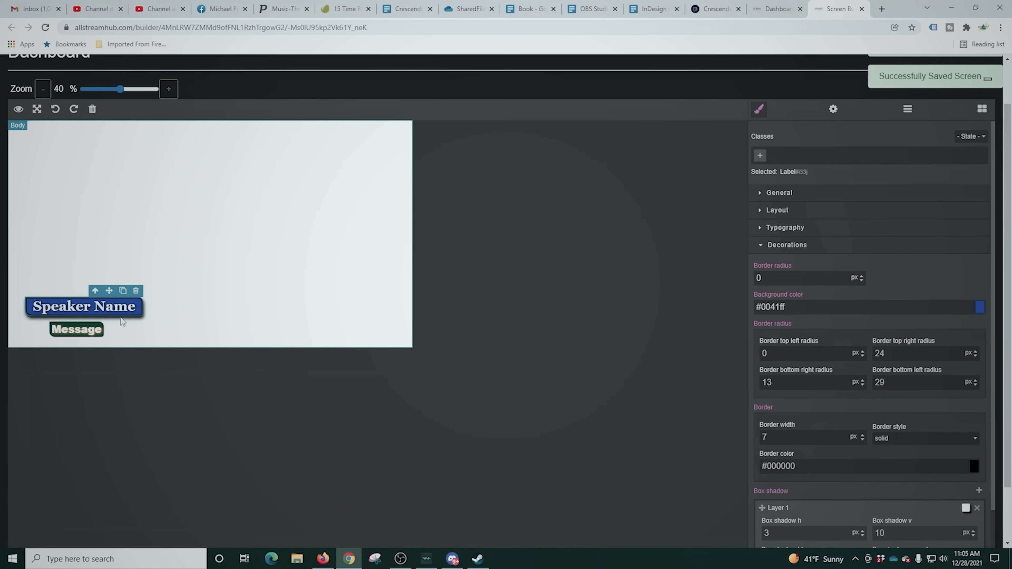
Step: Bring the border width back to 7 px and move the Message label right
scroll(866, 405, "down", 5)
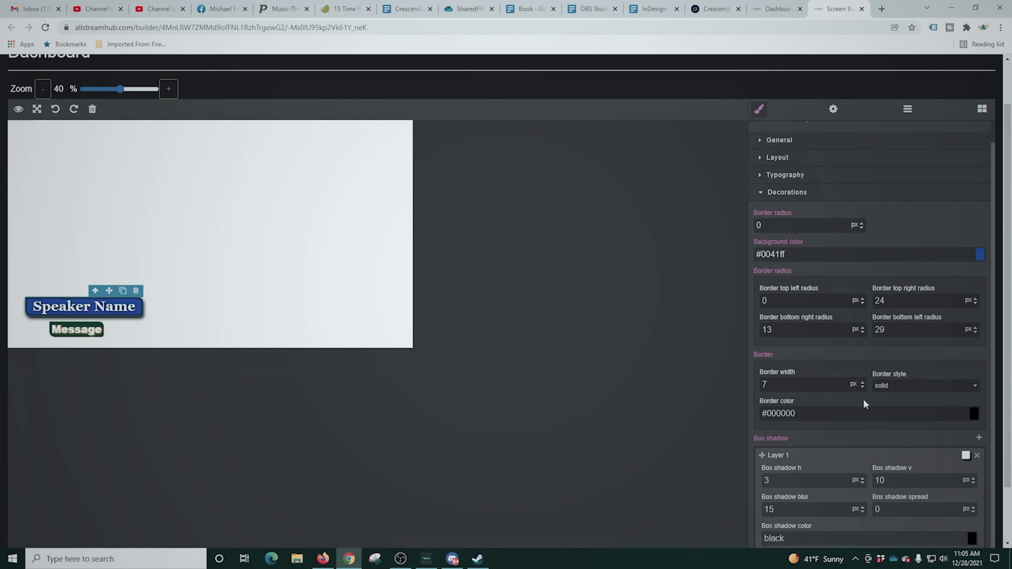
left_click(863, 270)
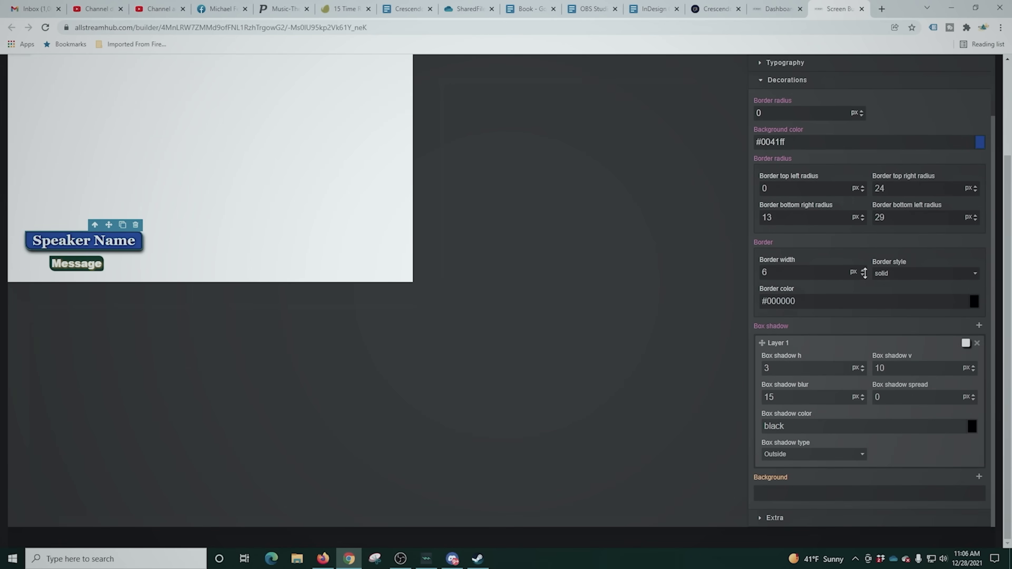
left_click(863, 270)
left_click(863, 275)
left_click(863, 274)
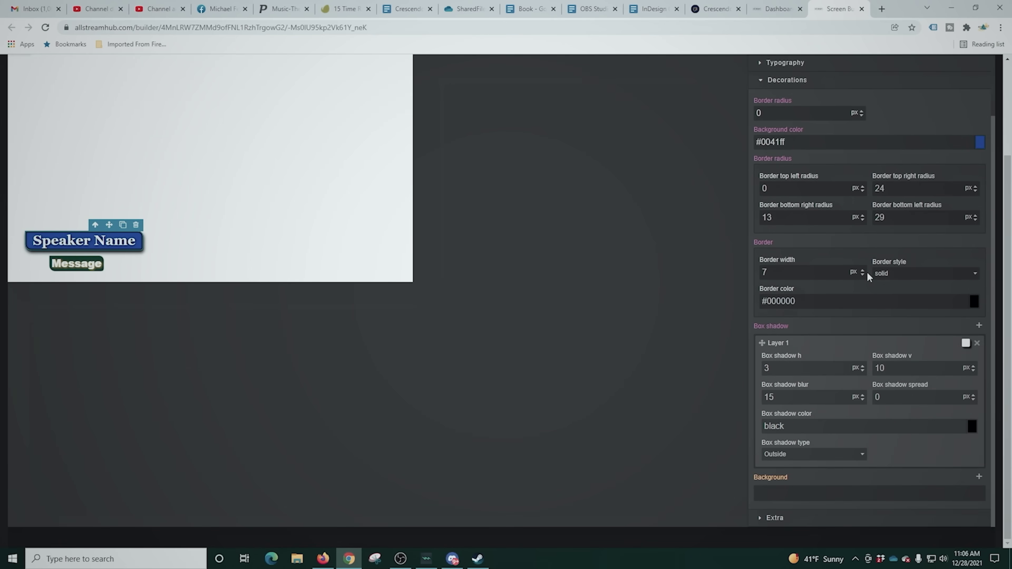
left_click_drag(85, 263, 120, 261)
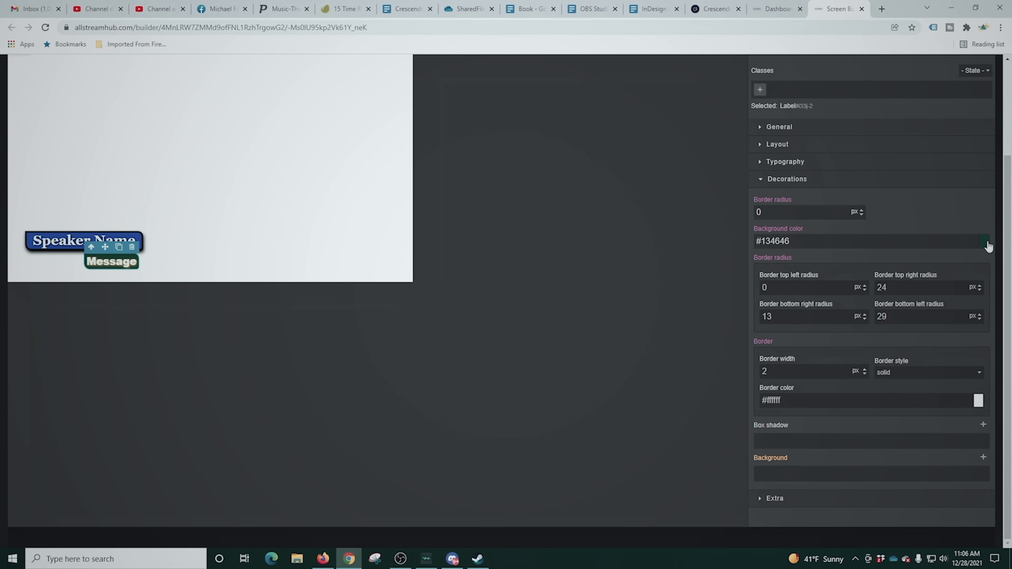
Step: Give the Message label a #cdff00 yellow background, then show the screen's layer list
left_click(989, 247)
left_click(992, 317)
left_click_drag(956, 321, 980, 273)
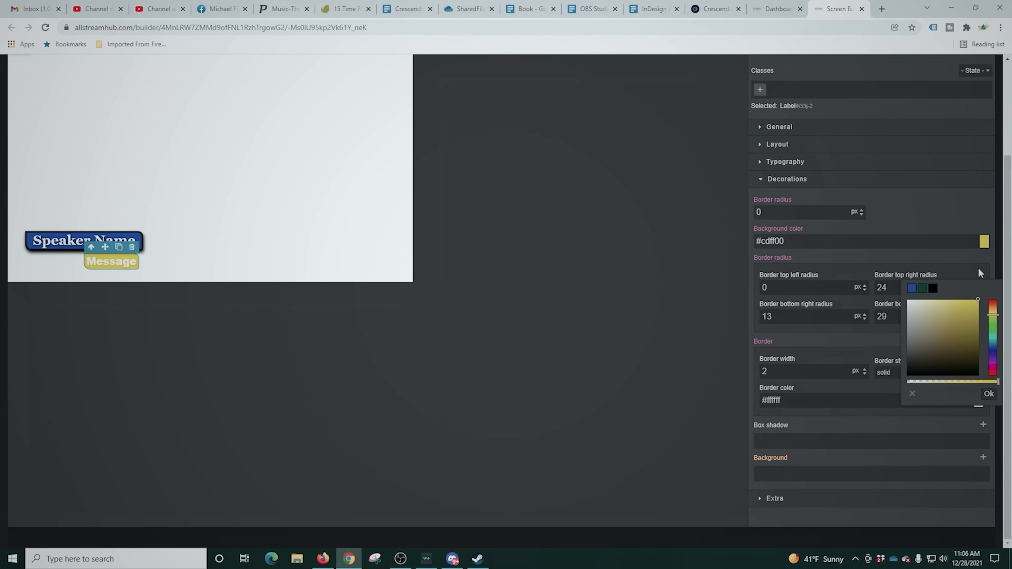
left_click(918, 217)
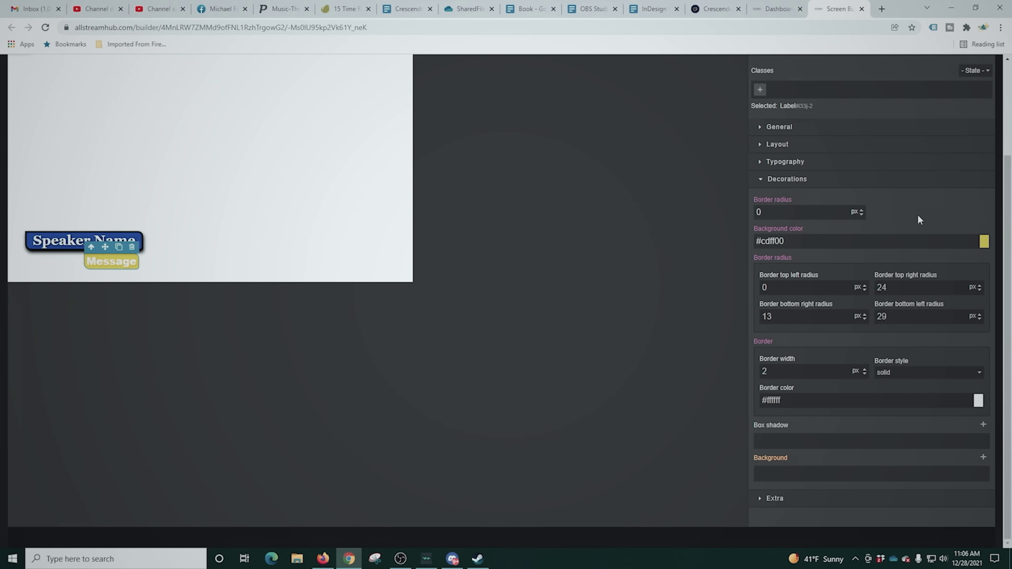
scroll(833, 100, "up", 3)
left_click(905, 162)
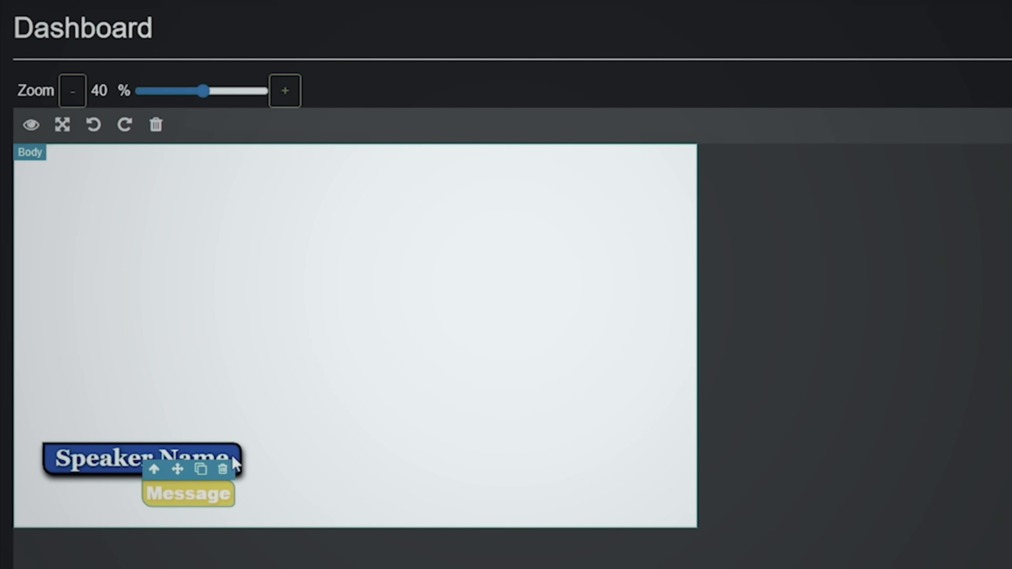
Step: Replace the Message label with a Speaker Name copy relabelled 'Text Information'
left_click(223, 470)
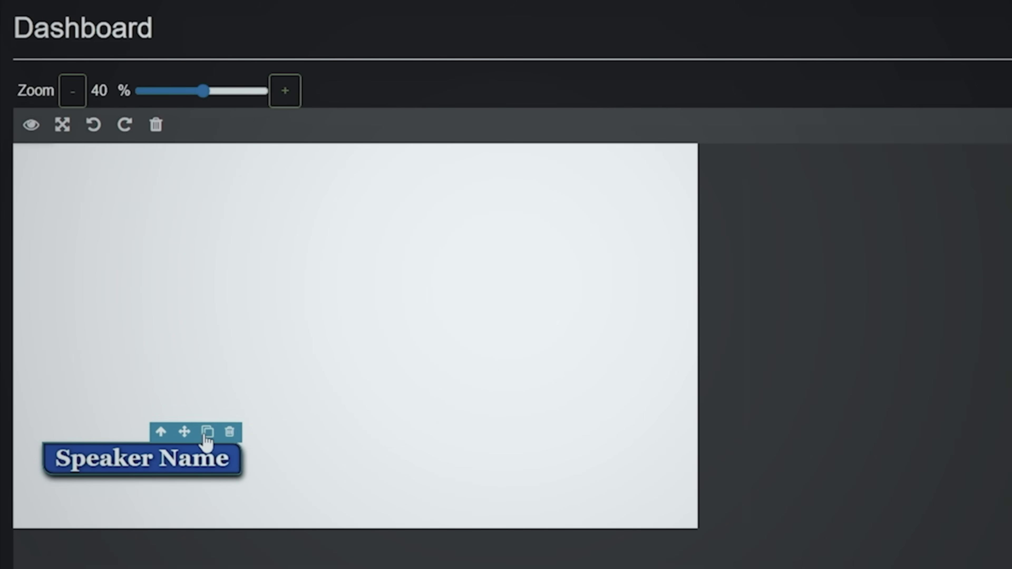
left_click(207, 434)
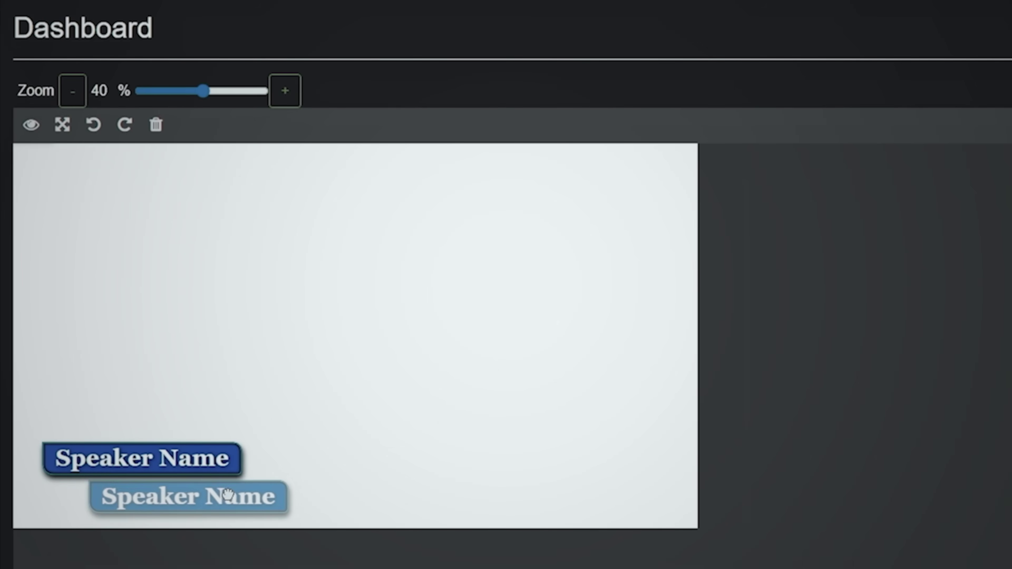
left_click(221, 499)
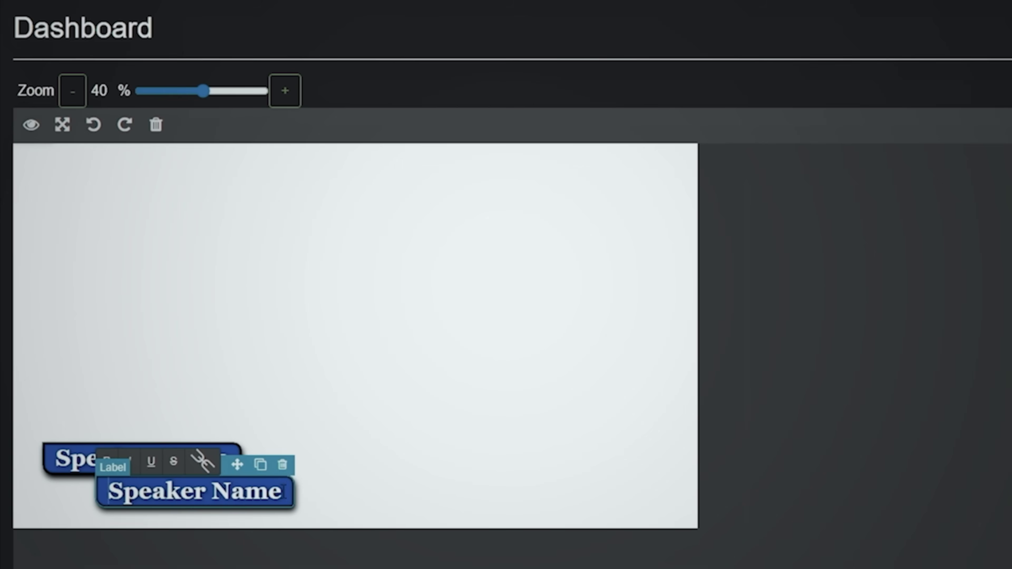
left_click(279, 493)
left_click_drag(279, 493, 104, 492)
type("Text")
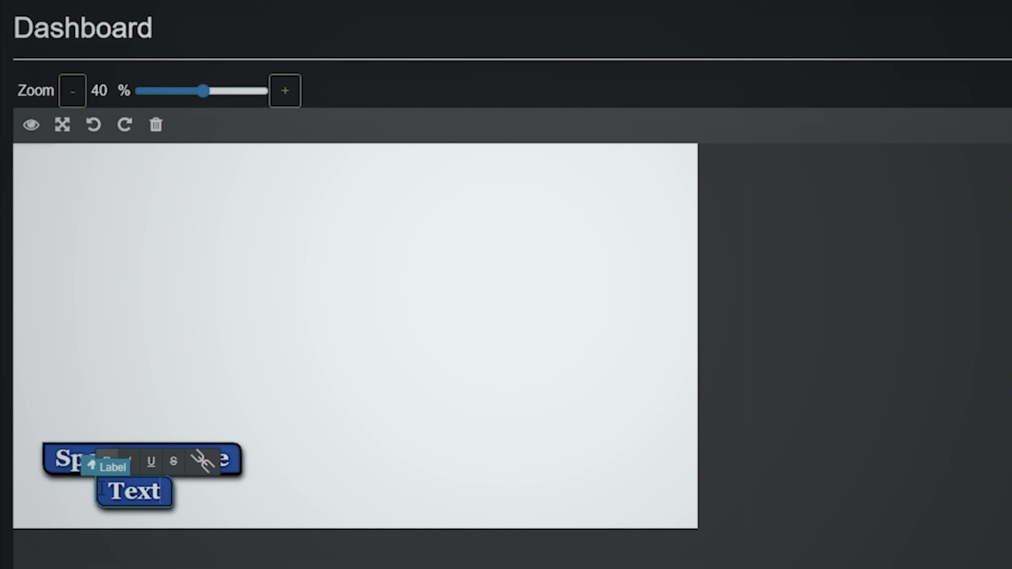
type(" Information")
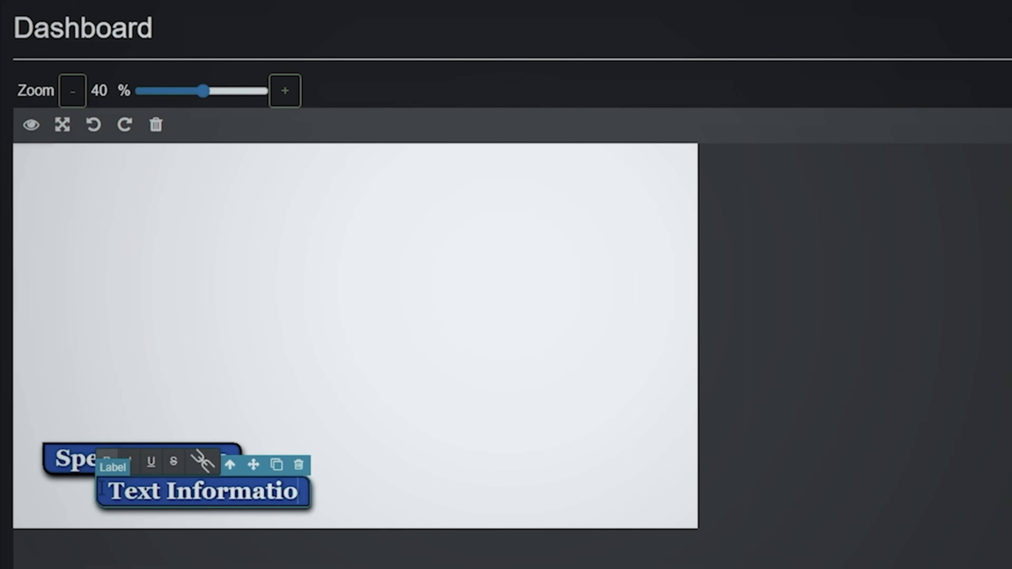
left_click(424, 466)
left_click(237, 500)
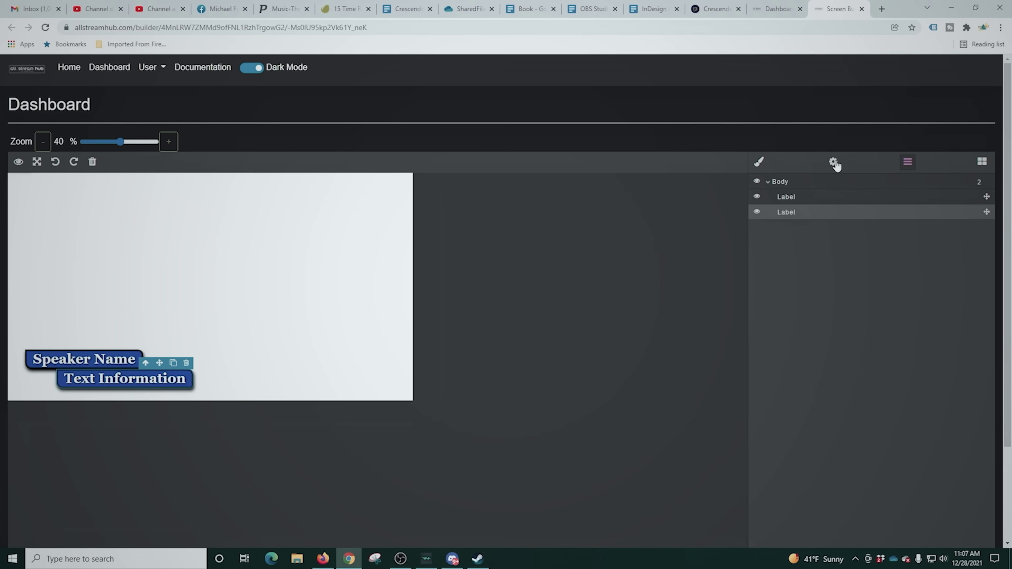
left_click(833, 163)
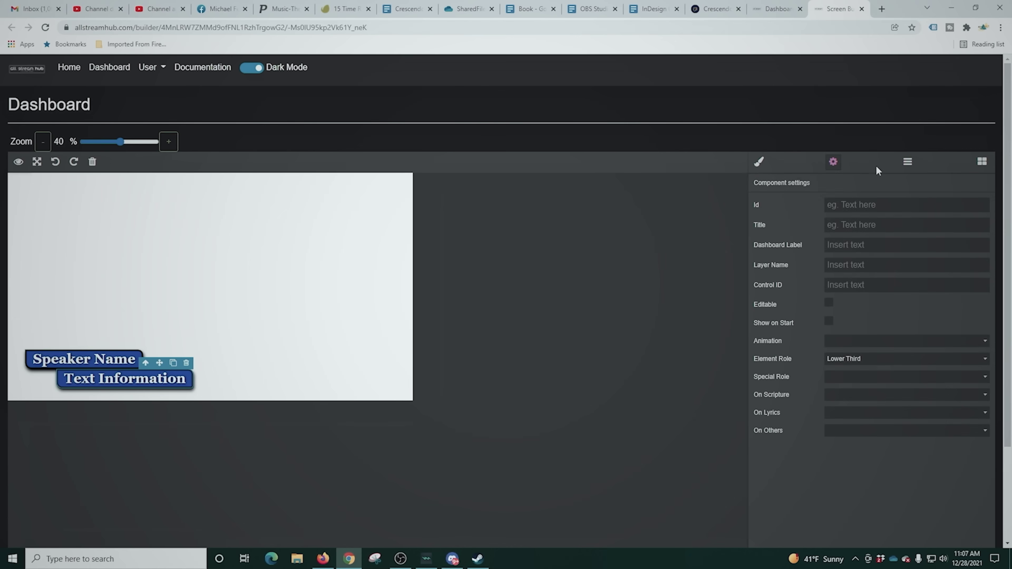
Step: Set the Text Information label's background to yellow #d8ff00
left_click(760, 162)
scroll(836, 391, "down", 3)
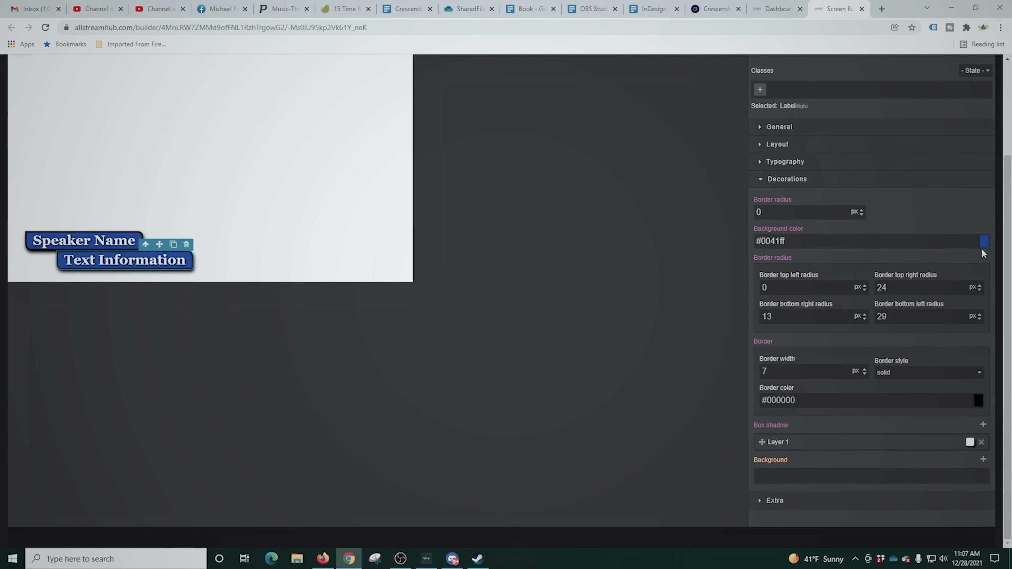
left_click(984, 242)
left_click(992, 315)
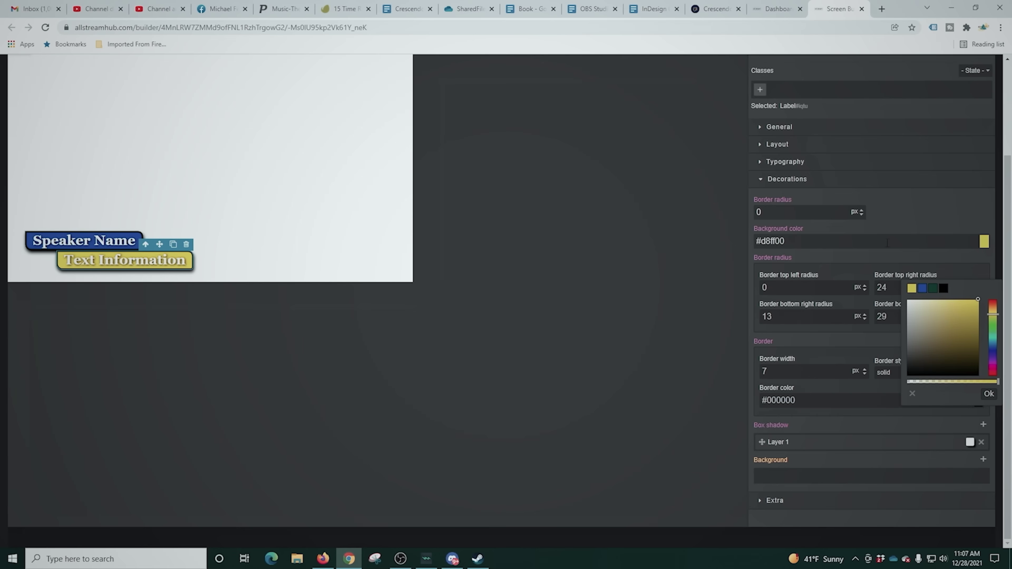
left_click(919, 214)
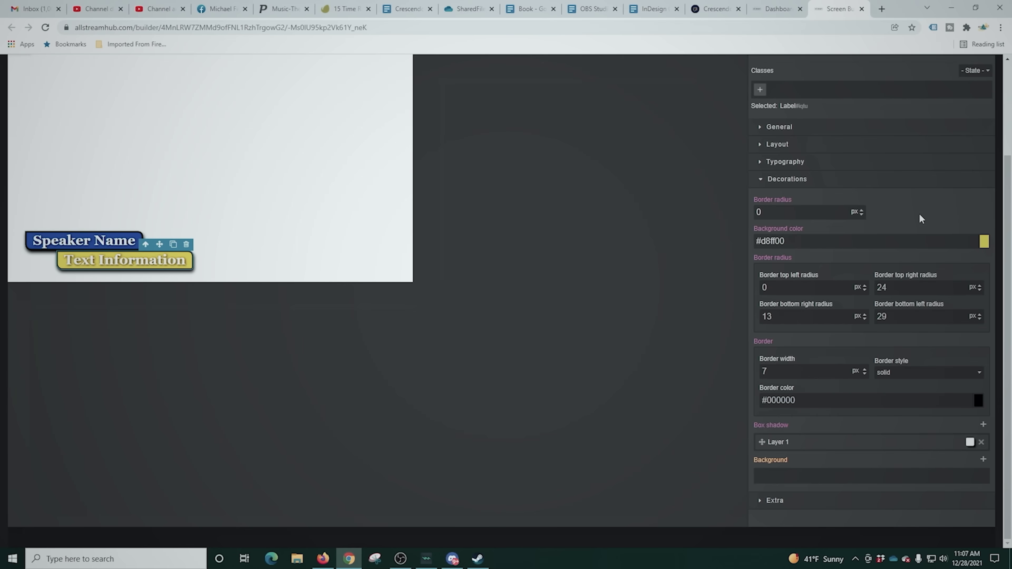
Step: Make the Text Information label's text black (#000000)
left_click(760, 164)
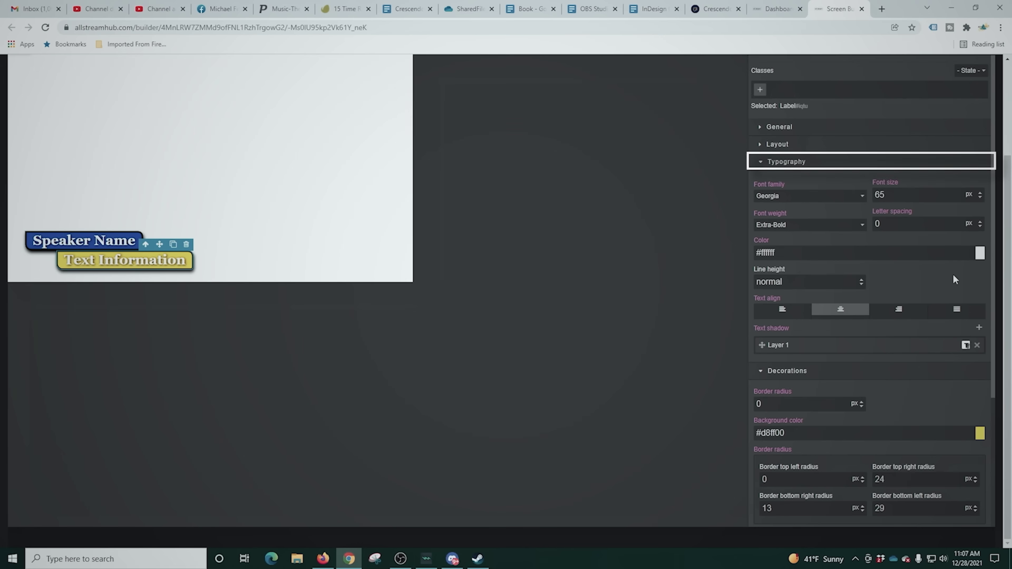
left_click(979, 253)
left_click(909, 381)
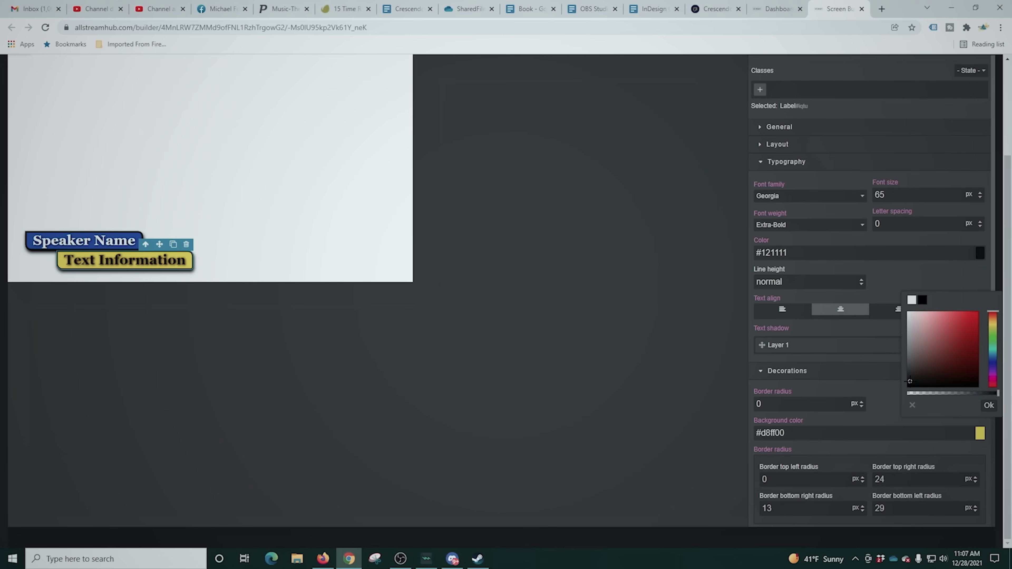
left_click(892, 265)
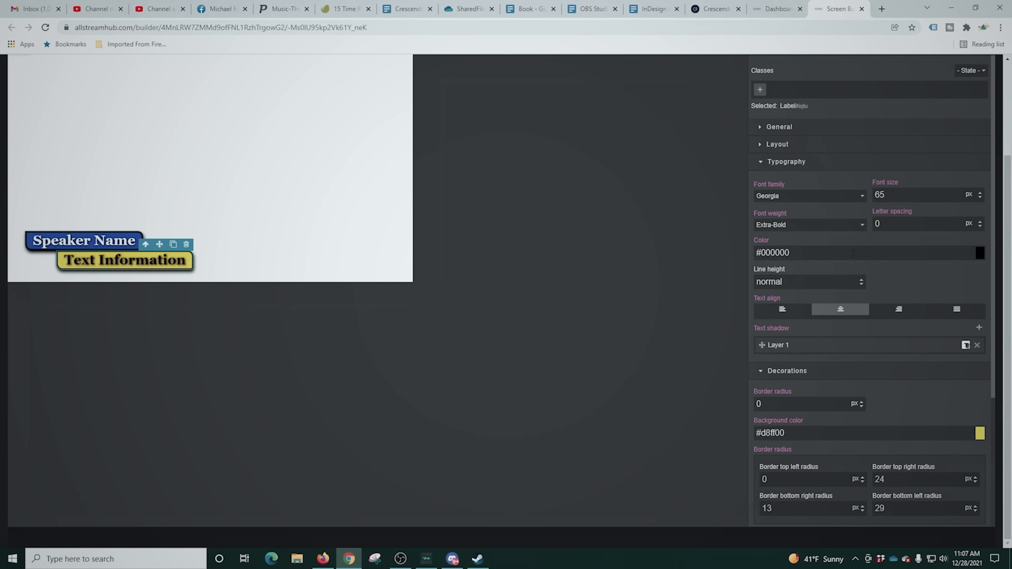
scroll(808, 185, "down", 3)
scroll(807, 241, "up", 3)
scroll(789, 143, "up", 3)
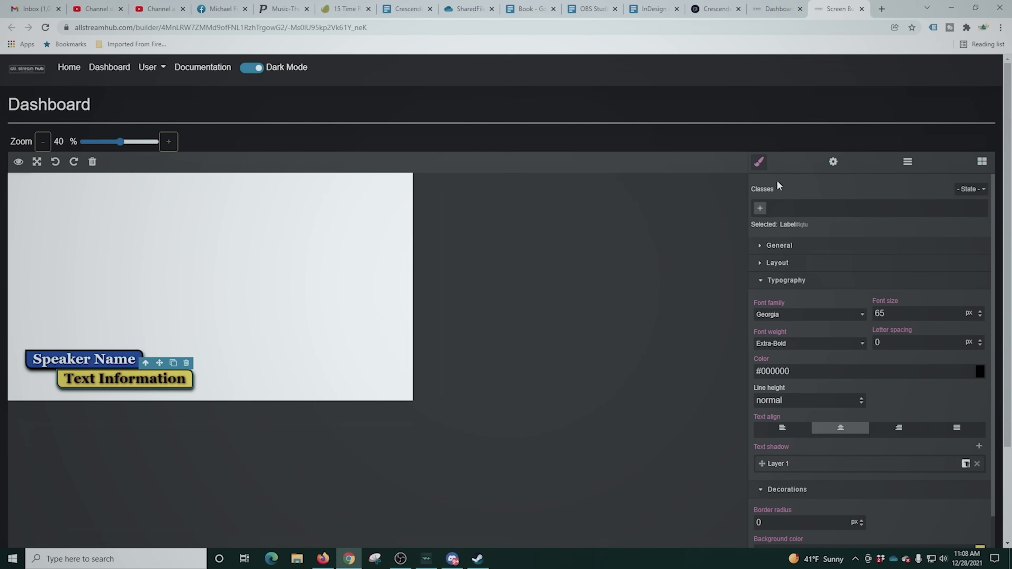
Step: Label Text Information 'Text Info' on the dashboard, then give Speaker Name layer name 'Name' and make it editable
left_click(833, 163)
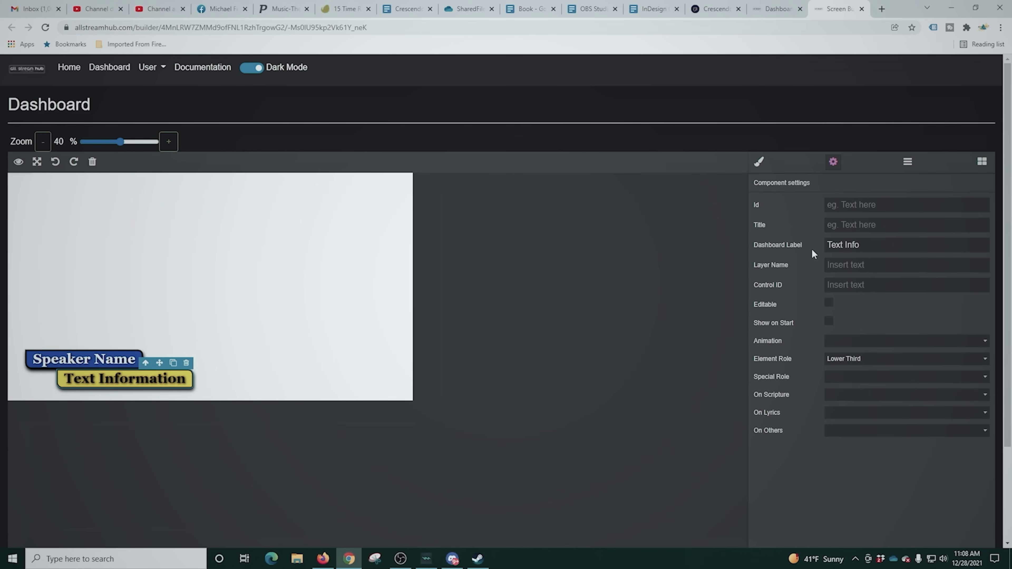
left_click(761, 163)
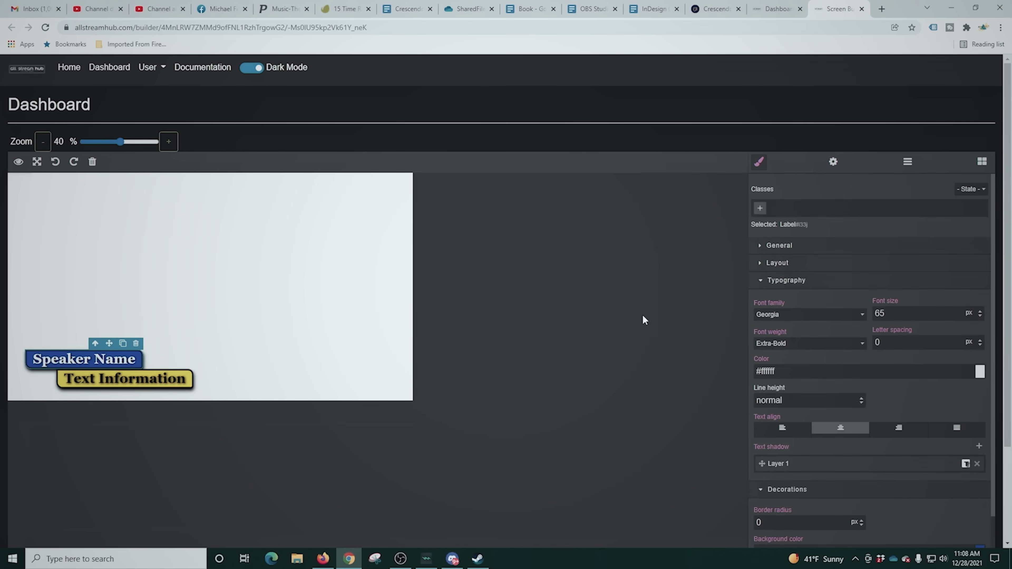
left_click(833, 162)
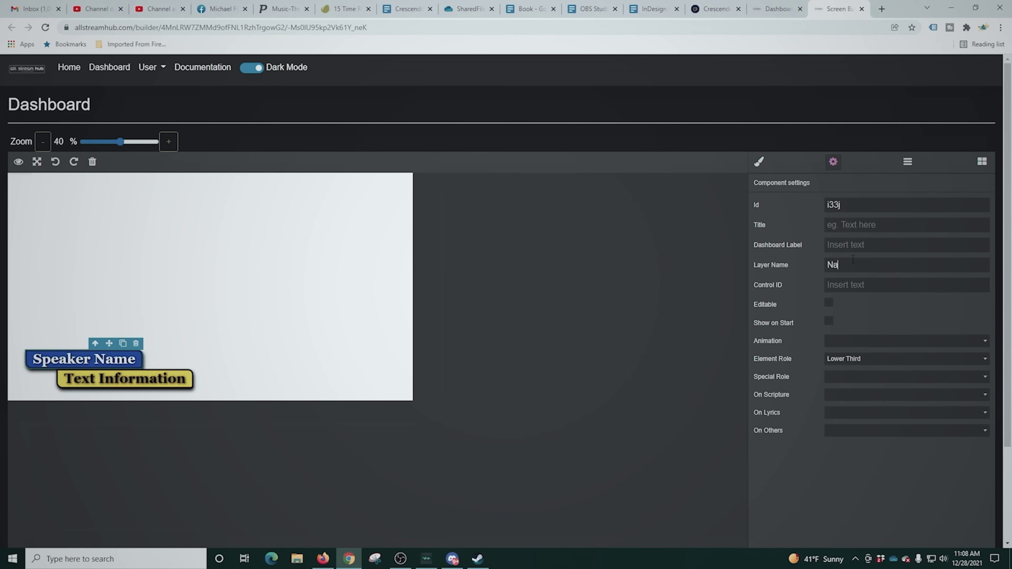
left_click(829, 302)
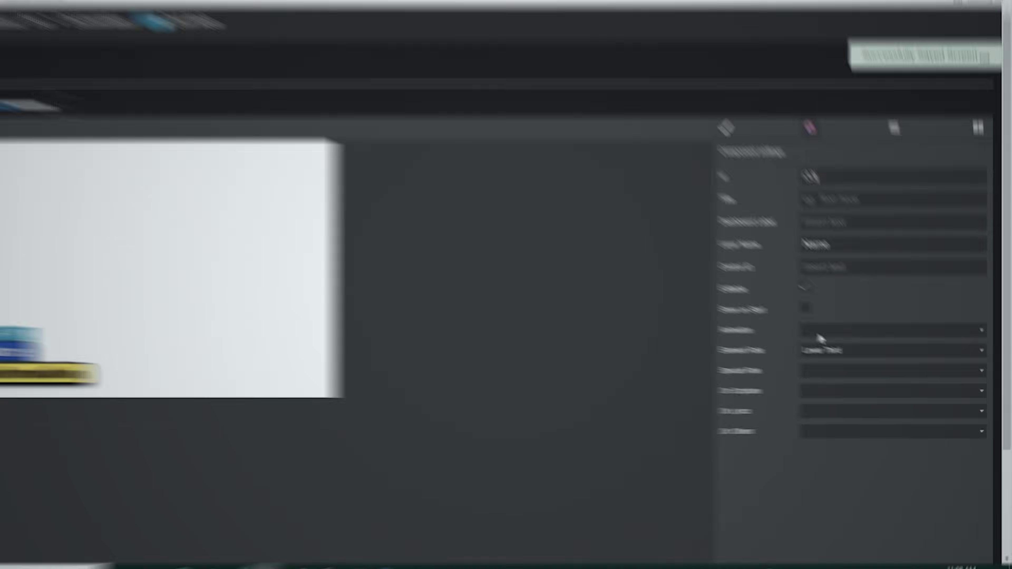
Step: Give the Speaker Name label Slide animation, hidden on scripture and lyrics, shown on others
left_click(820, 335)
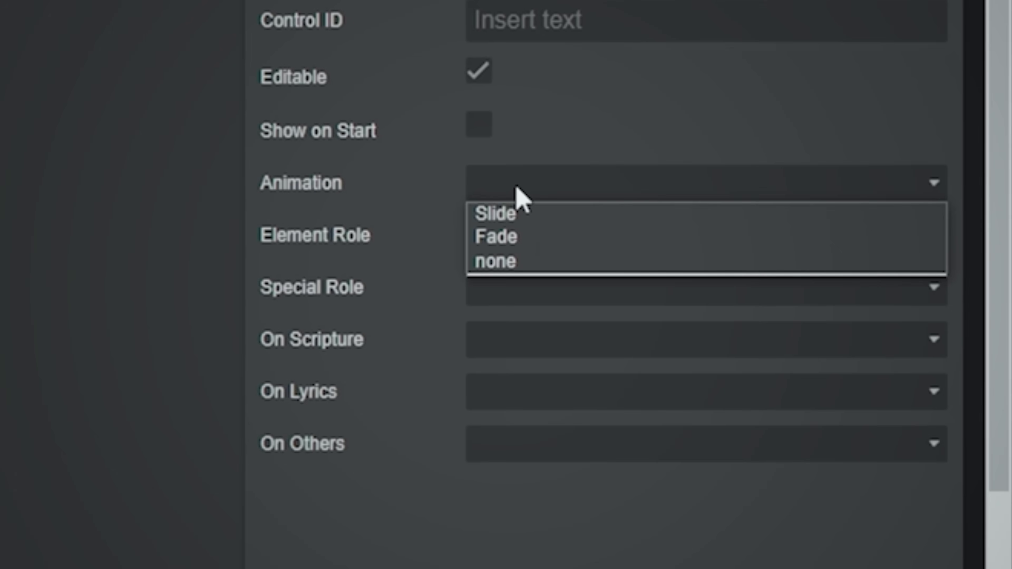
left_click(522, 215)
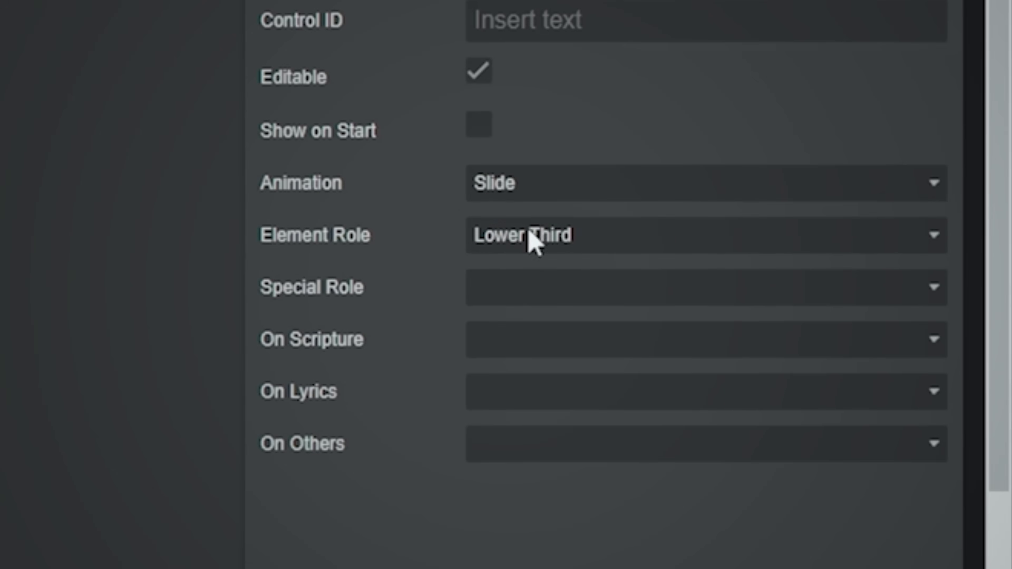
left_click(515, 347)
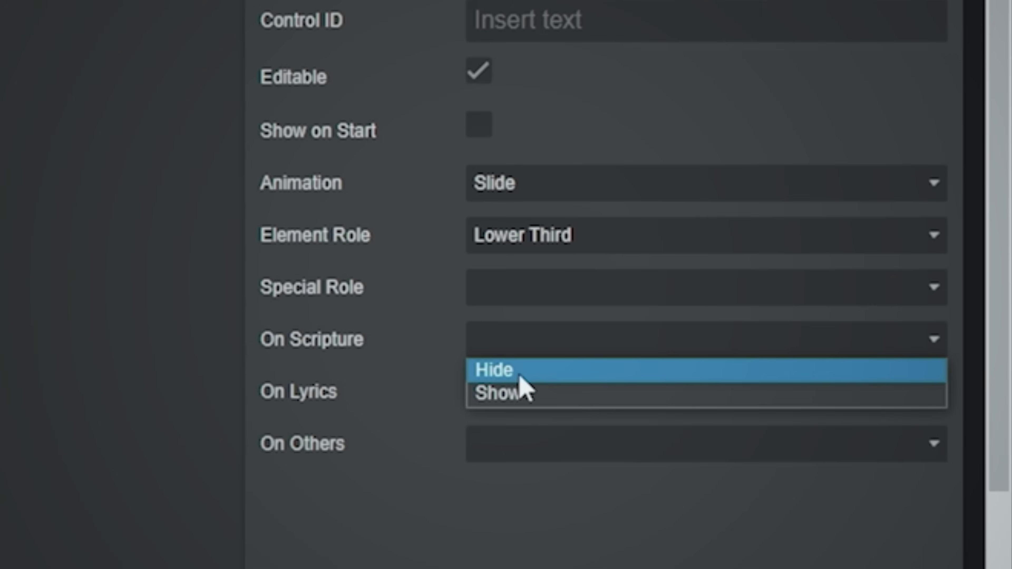
left_click(517, 372)
left_click(520, 393)
left_click(511, 420)
left_click(513, 438)
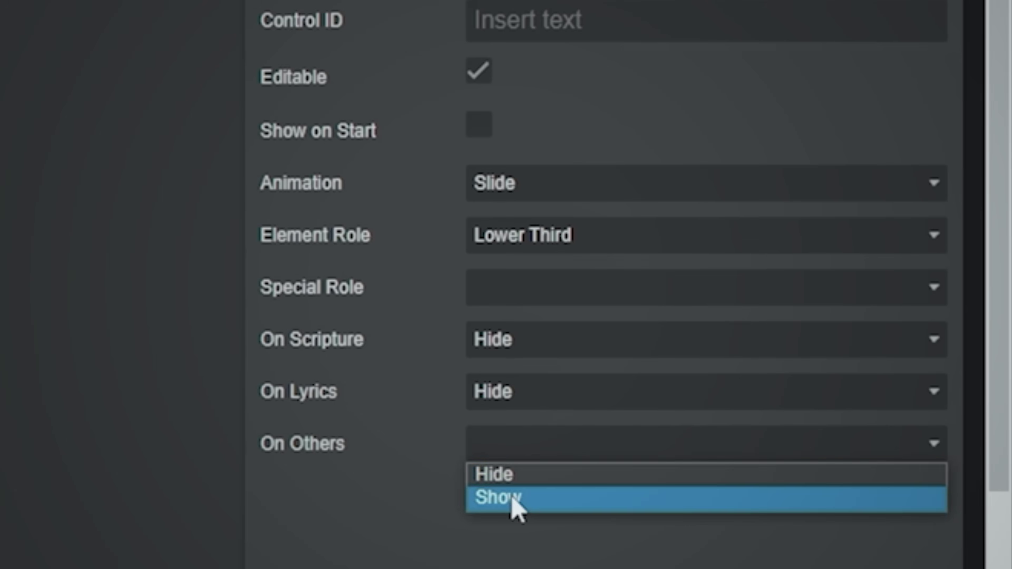
left_click(512, 496)
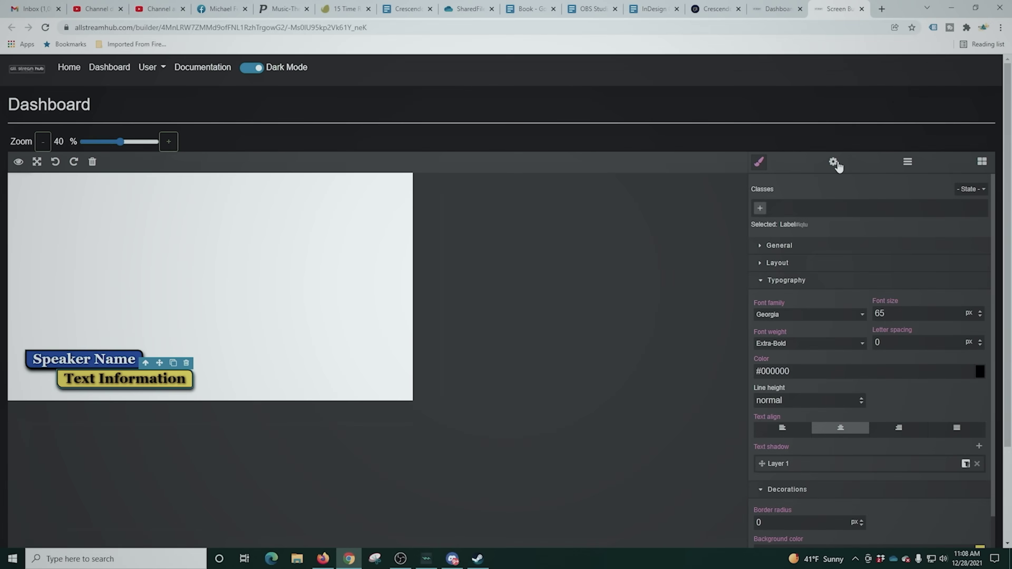
Step: Make Text Information editable with Slide animation, hidden on scripture and lyrics, shown on others, and no special role
left_click(834, 162)
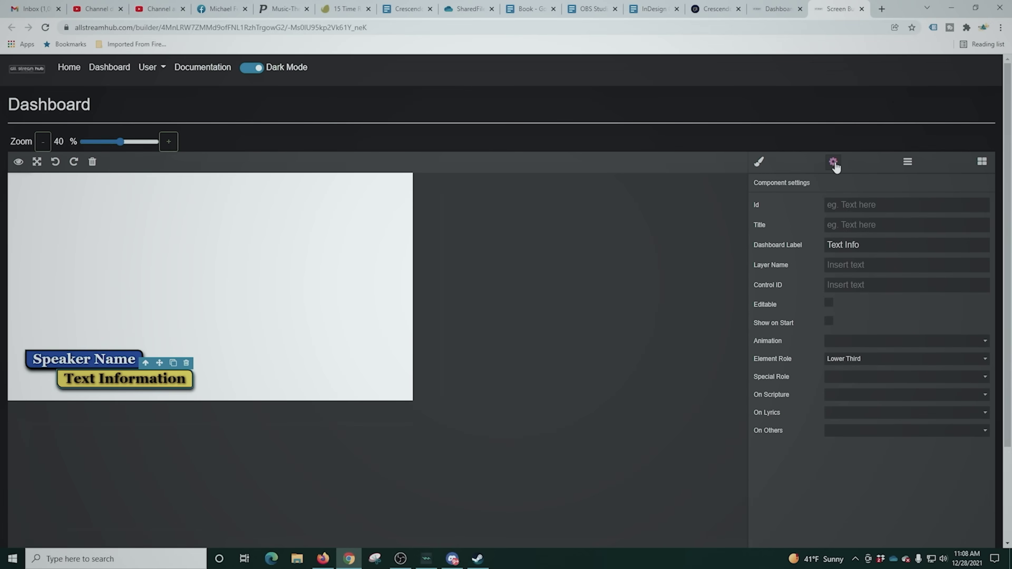
left_click(829, 303)
left_click(837, 340)
left_click(839, 353)
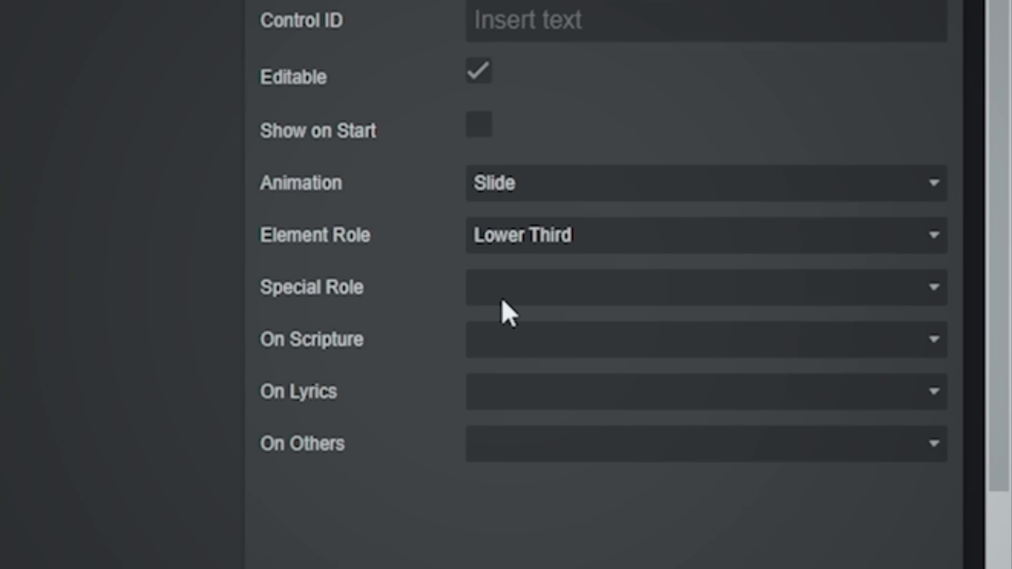
left_click(518, 340)
left_click(521, 369)
left_click(523, 391)
left_click(524, 421)
left_click(521, 446)
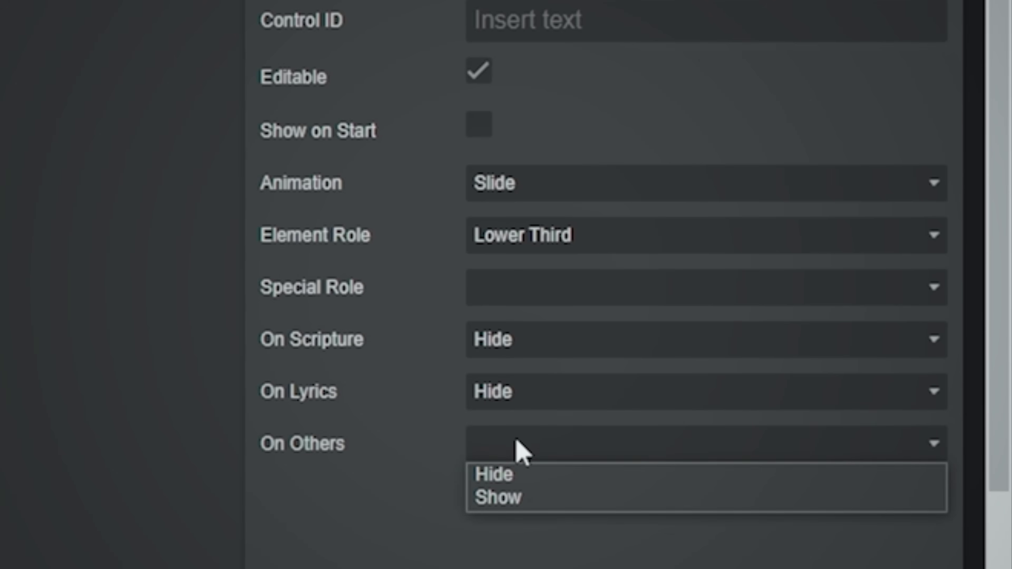
left_click(499, 498)
left_click(651, 288)
left_click(651, 288)
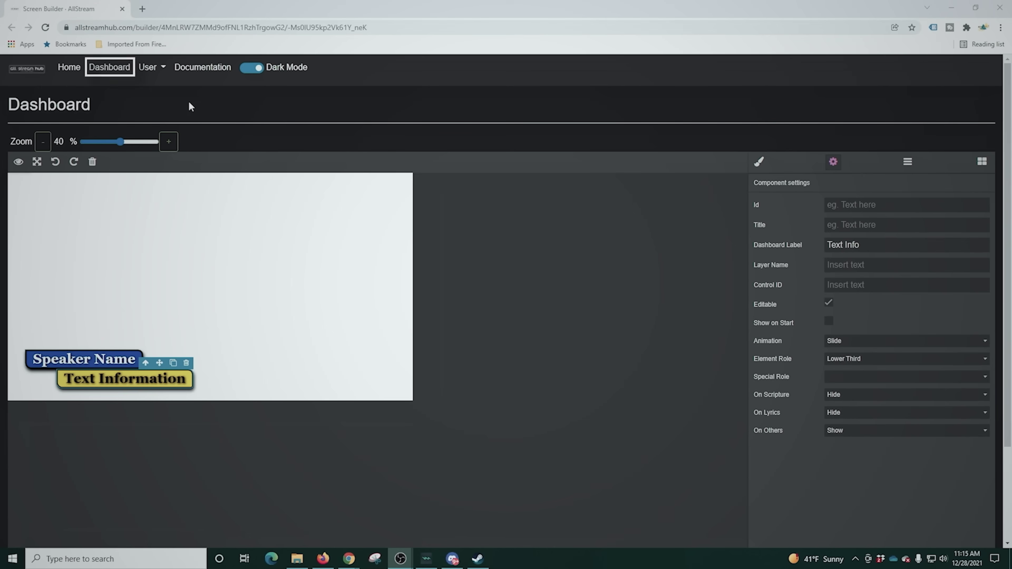
Step: Leave the builder for the dashboard and copy the Lower Thirds screen's link
left_click(110, 68)
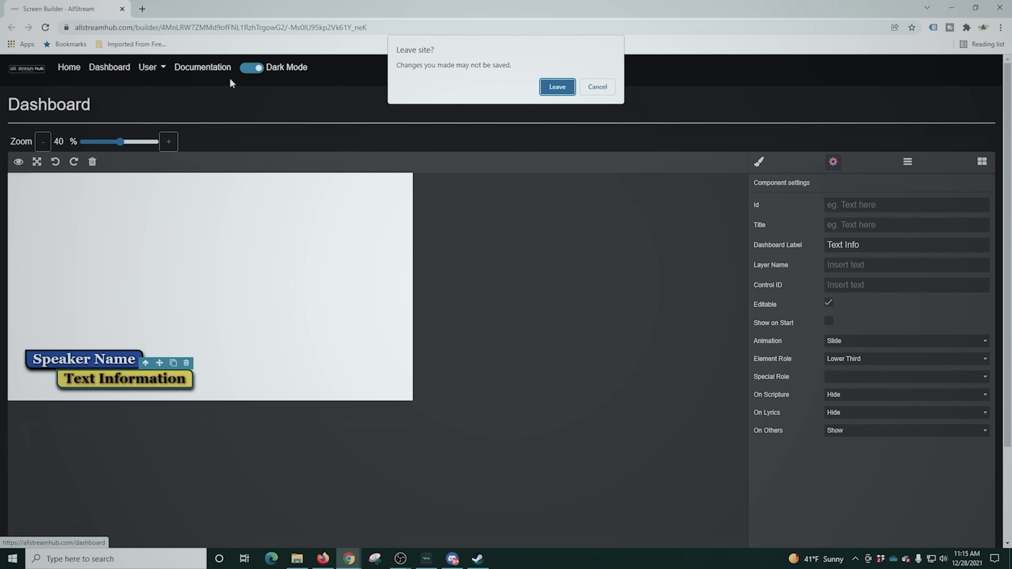
left_click(557, 87)
left_click(206, 148)
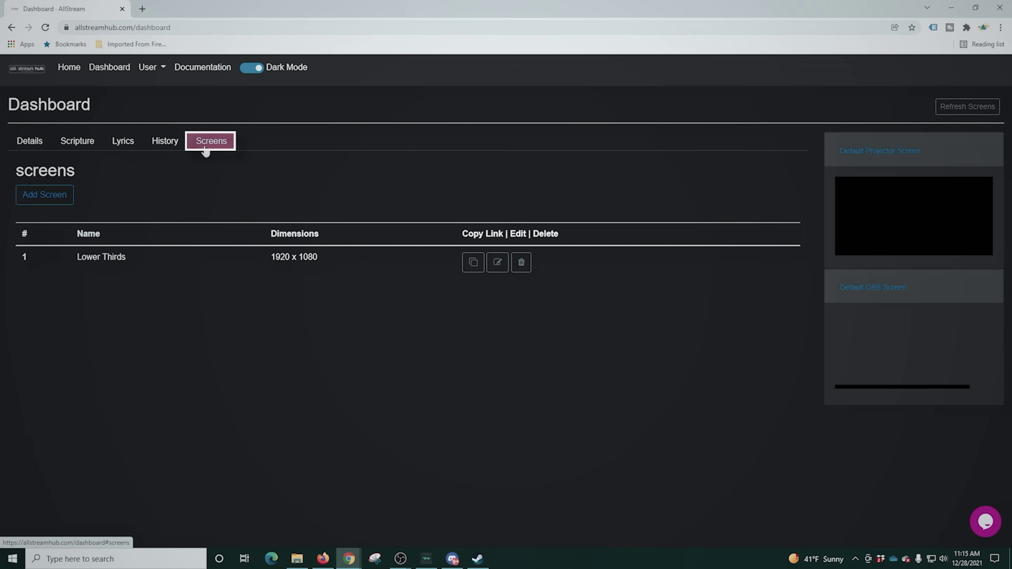
left_click(473, 263)
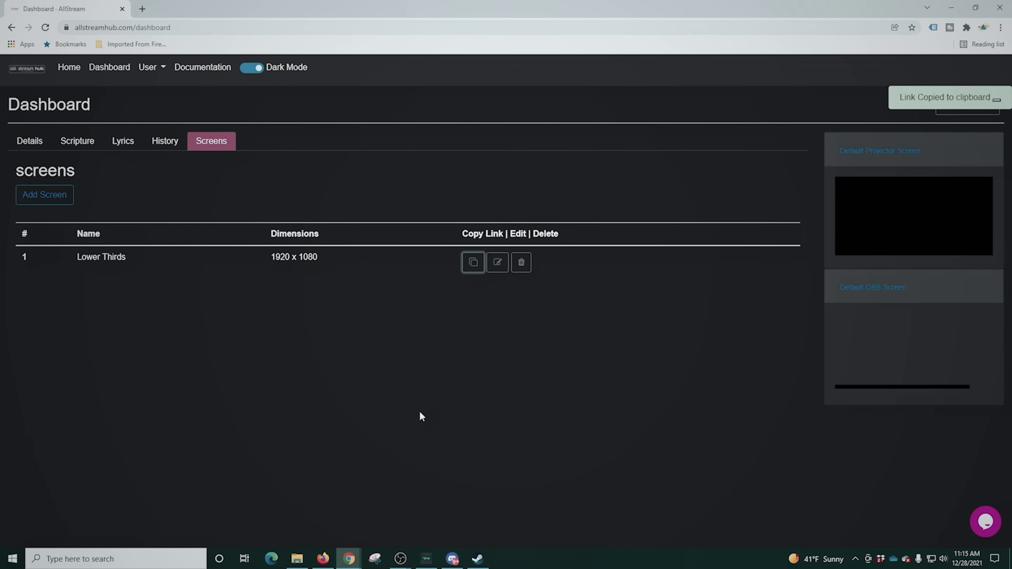
Step: In OBS, add a browser source named 'Lower Thirds'
key("alt+Tab")
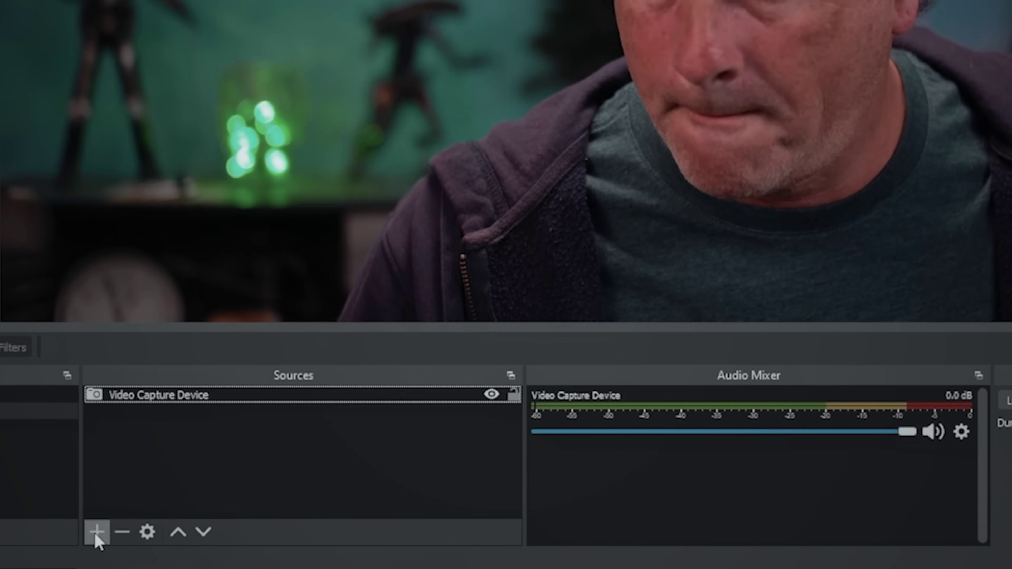
left_click(96, 536)
left_click(160, 183)
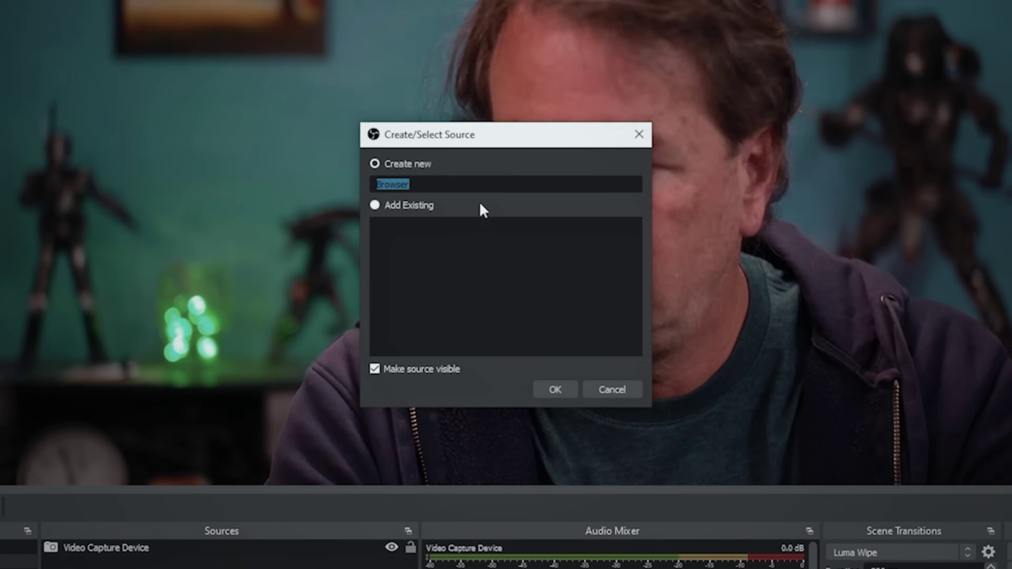
type("Lower Thirds")
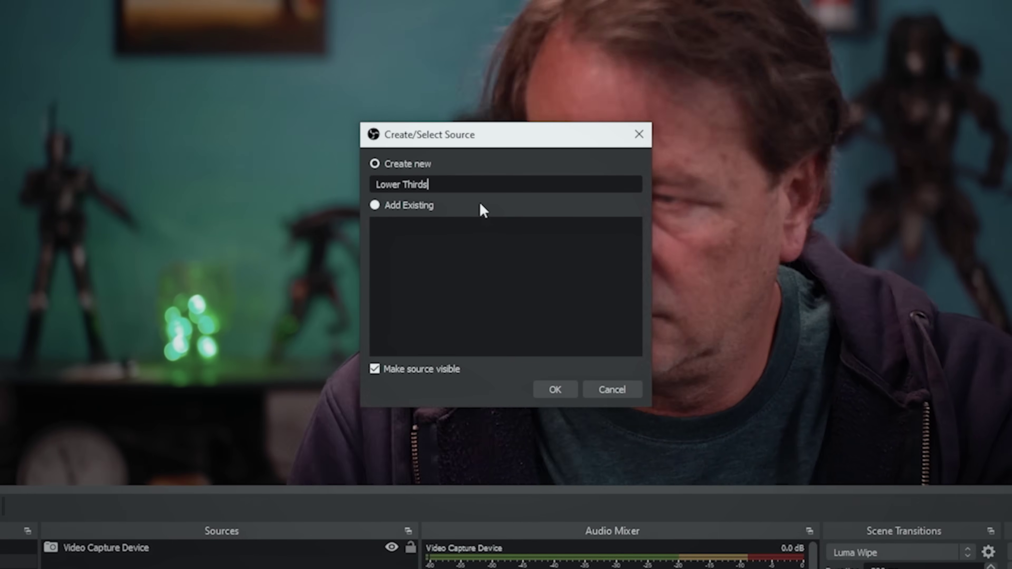
left_click(554, 389)
left_click(372, 343)
Step: Paste the AllStream Hub screen URL into the source's URL field and set width 1920, height 1080
key("ctrl+a")
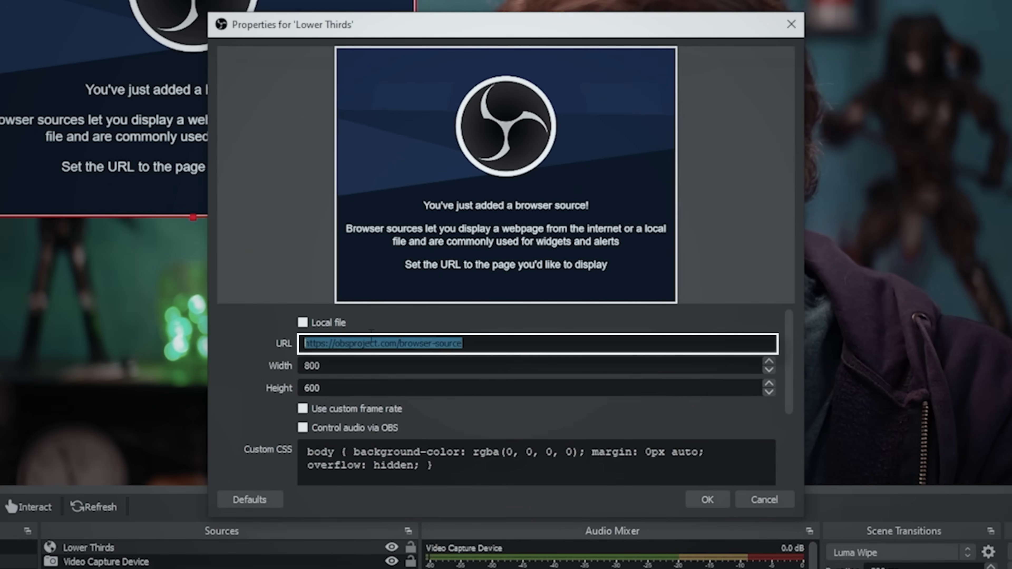
key("ctrl+v")
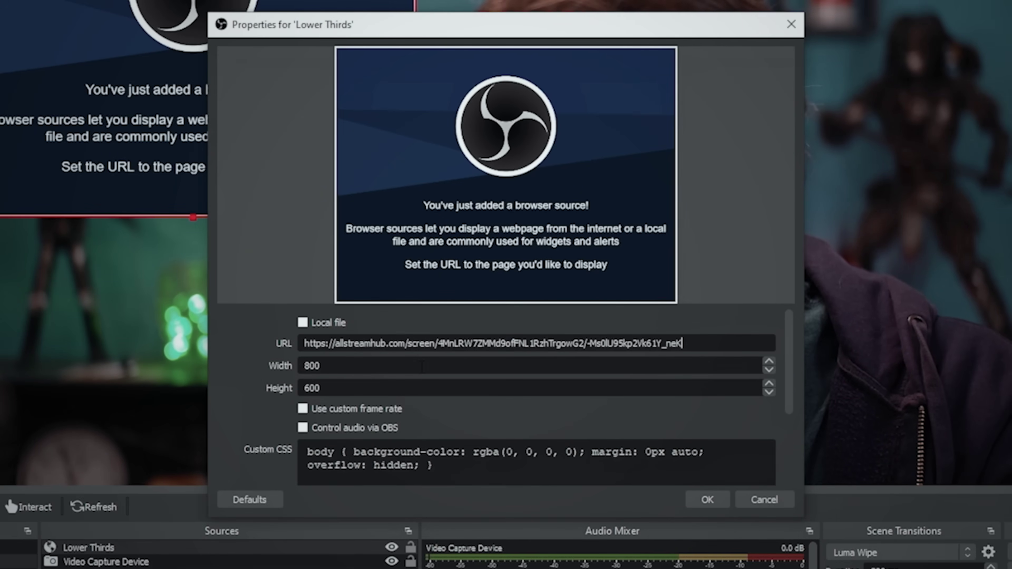
double_click(421, 366)
type("1920")
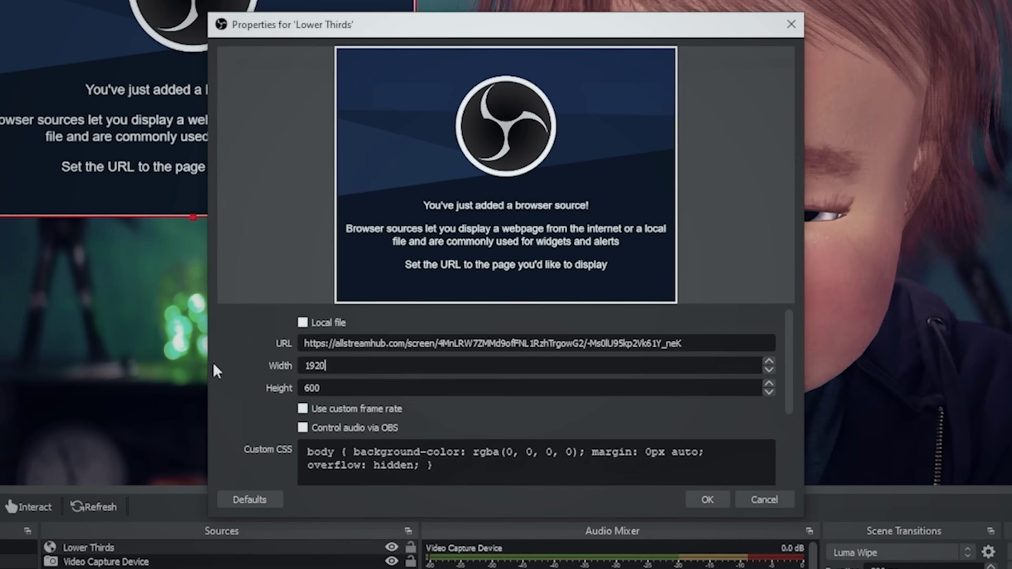
key("Tab")
type("1080")
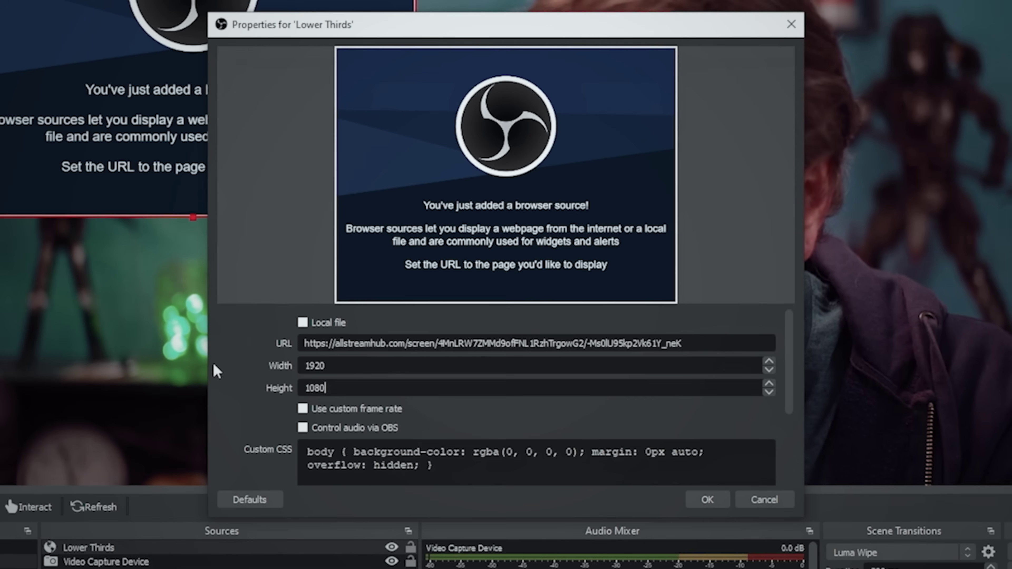
scroll(787, 393, "down", 3)
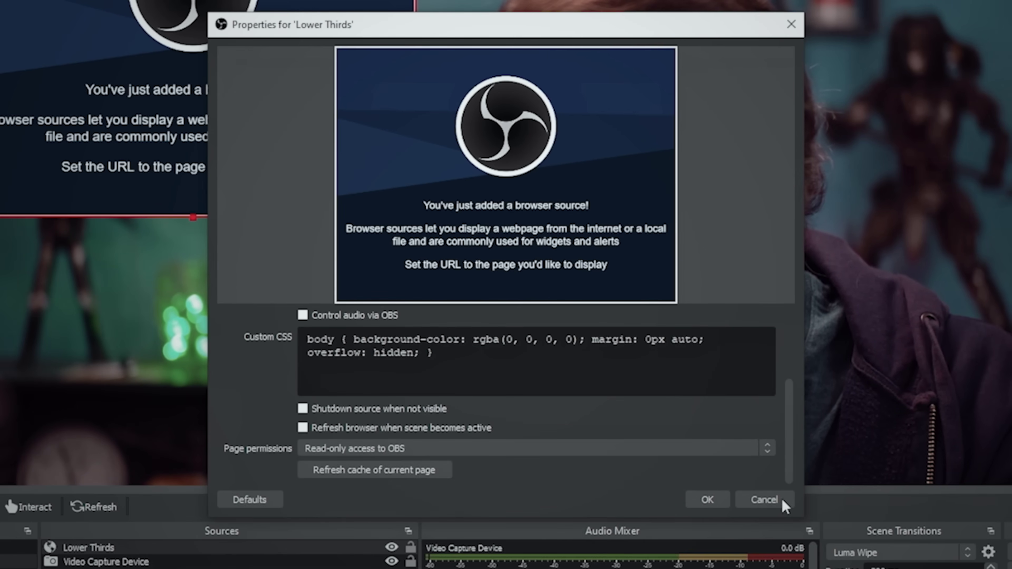
Step: Save the browser source, then in the Lower Thirds Screen details enter 'Youtuber' as Text Info and the speaker's name
left_click(710, 500)
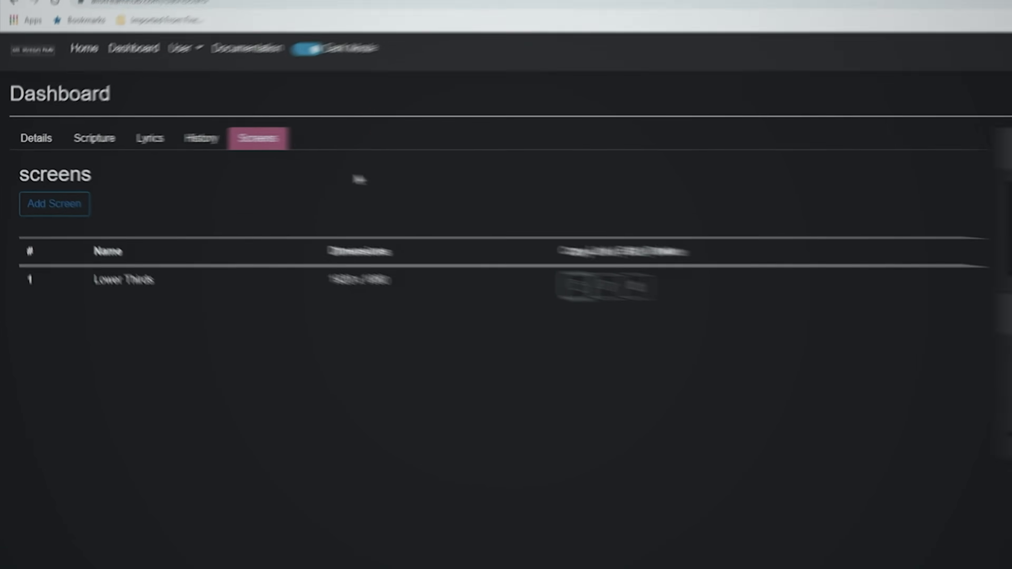
left_click(36, 140)
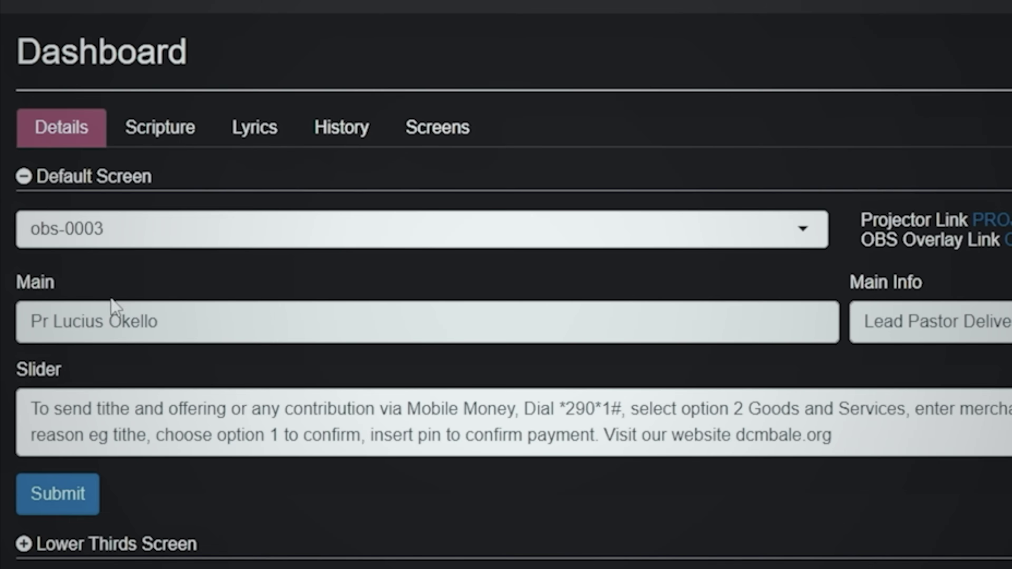
left_click(24, 176)
left_click(23, 239)
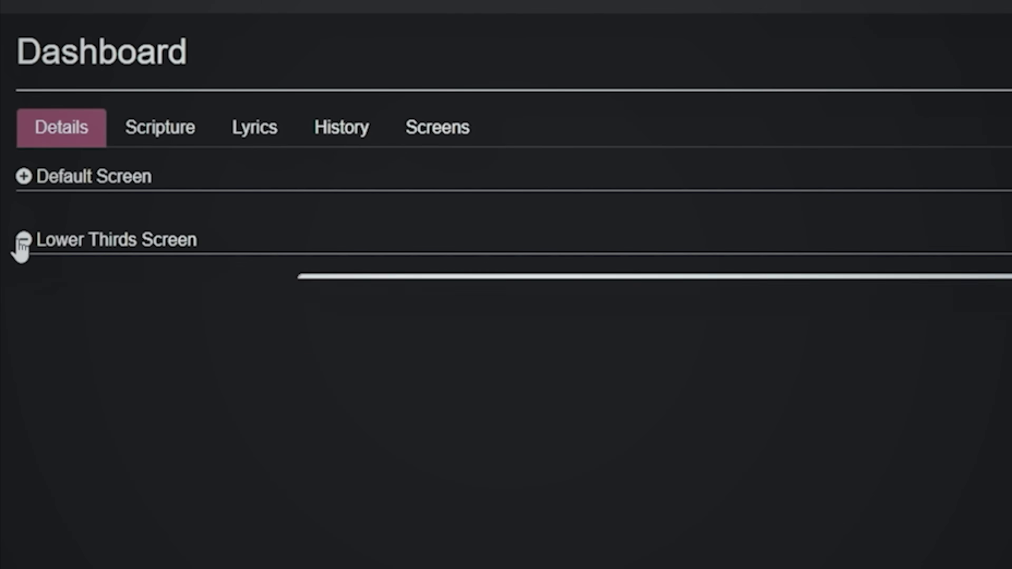
triple_click(434, 284)
type("Yout")
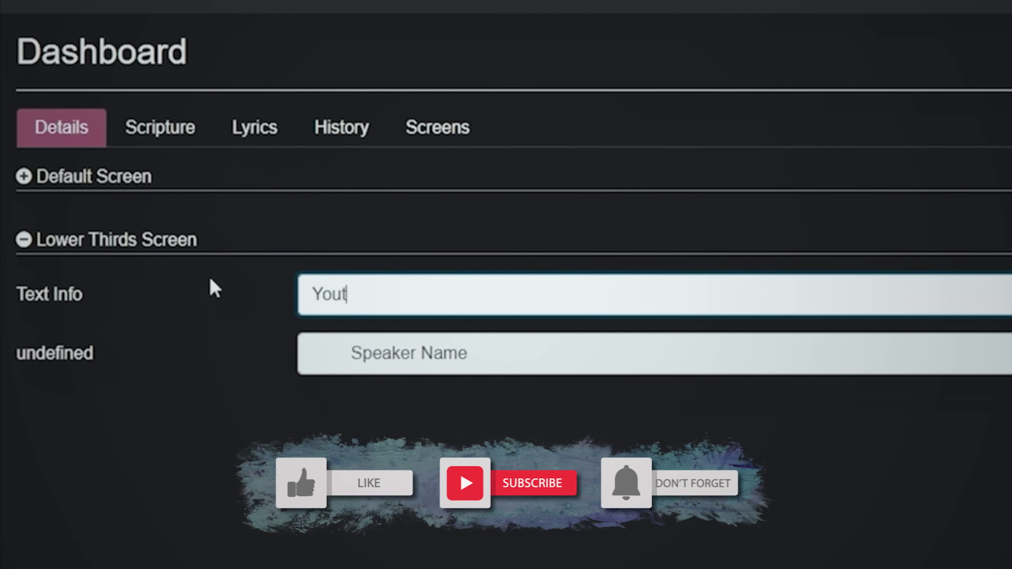
type("uber")
left_click(215, 289)
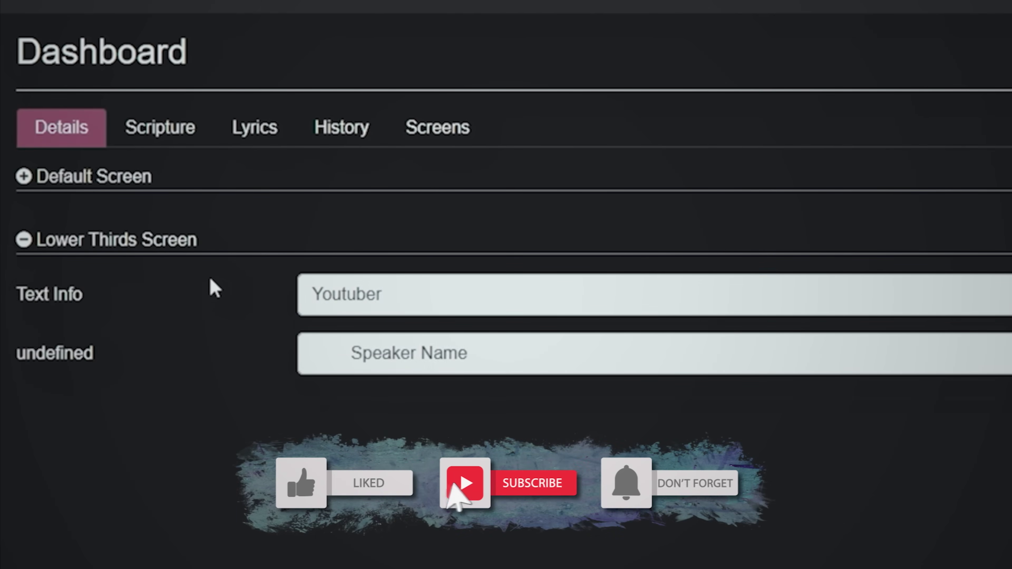
left_click(347, 354)
type("Michae ")
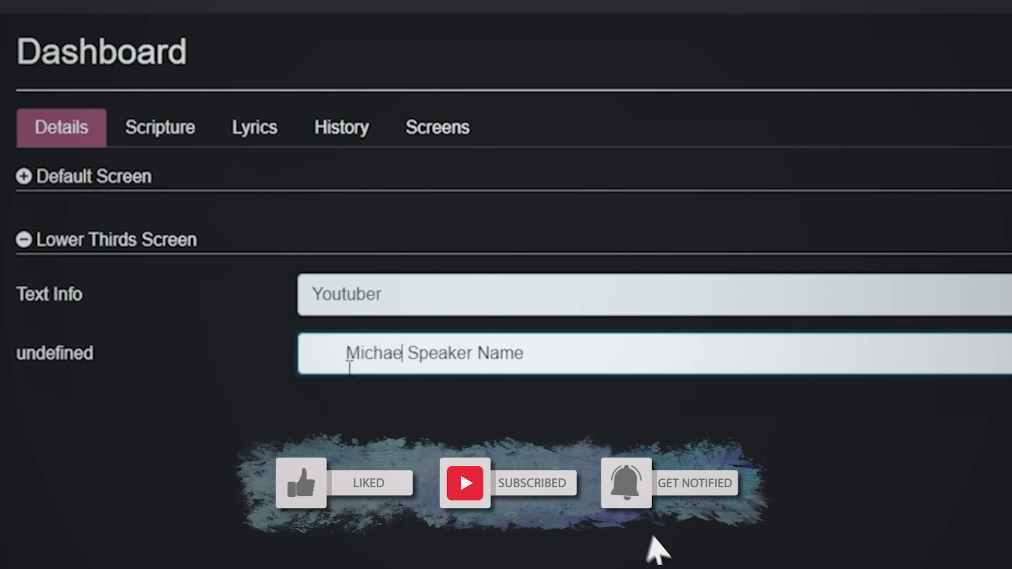
type("l")
key("ctrl+a")
type("Micha")
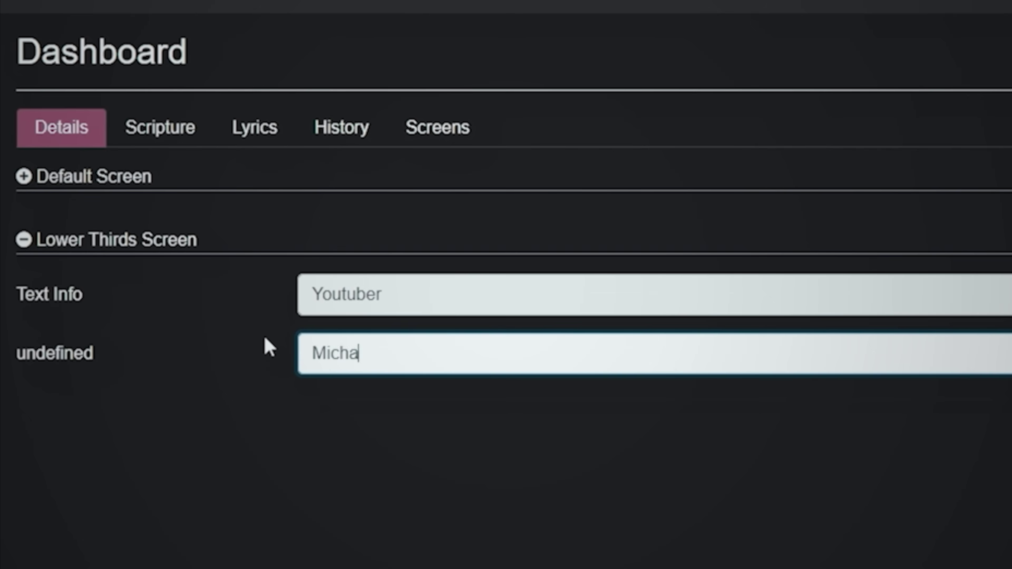
type("elFeyrer Jr")
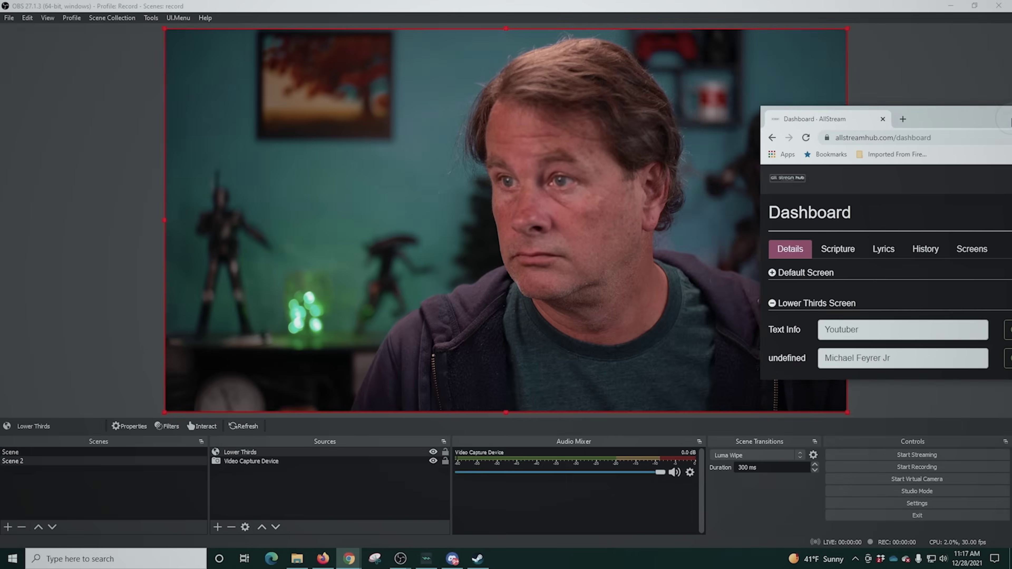
Step: Put the browser and OBS side by side and send the Youtuber and name lines live
key("super+Right")
left_click(138, 121)
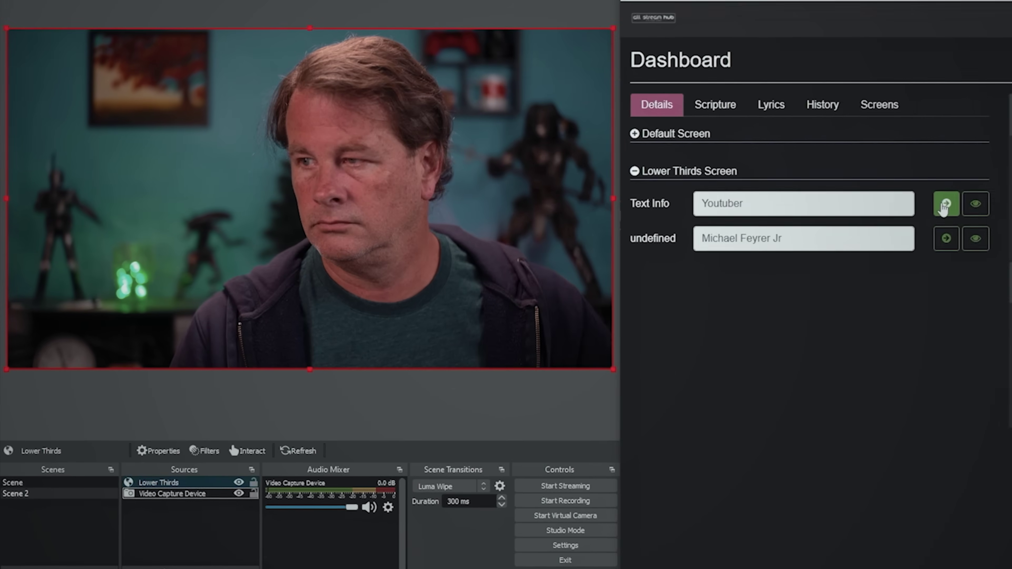
left_click(945, 206)
left_click(949, 238)
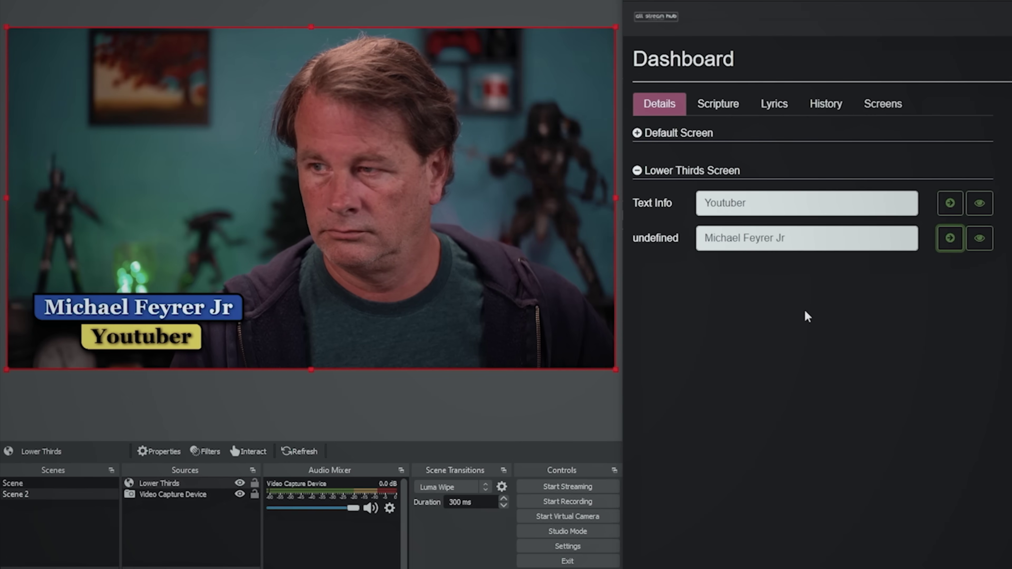
left_click(879, 105)
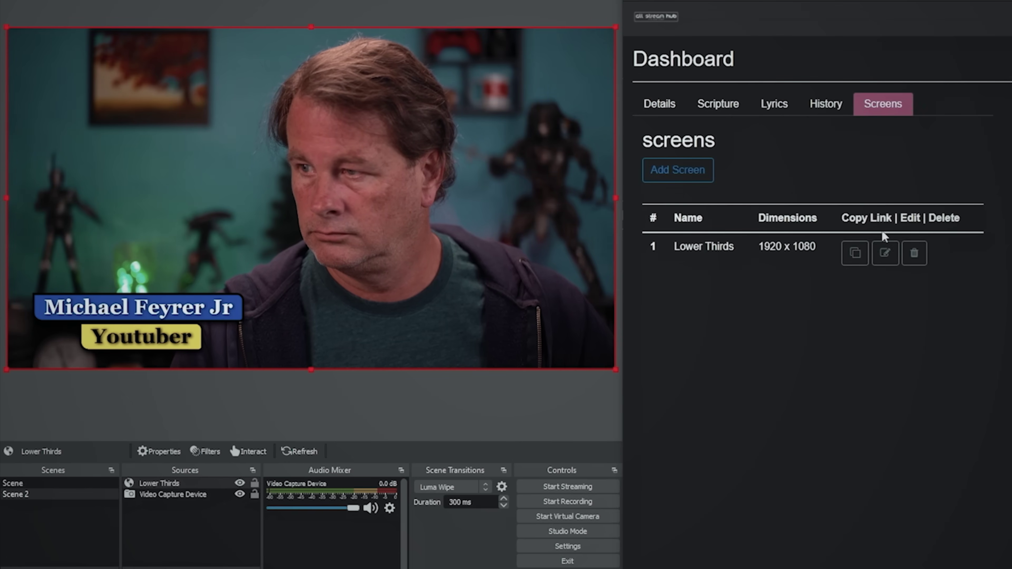
Step: Move Speaker Name to the canvas's left edge and nudge Text Information slightly right and down
left_click(885, 253)
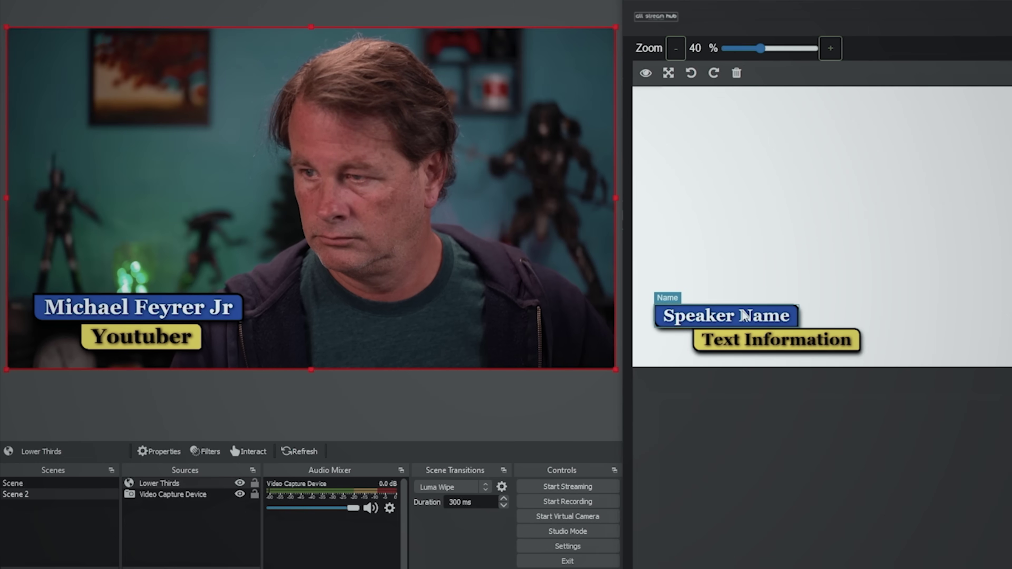
left_click(745, 316)
left_click_drag(745, 316, 721, 314)
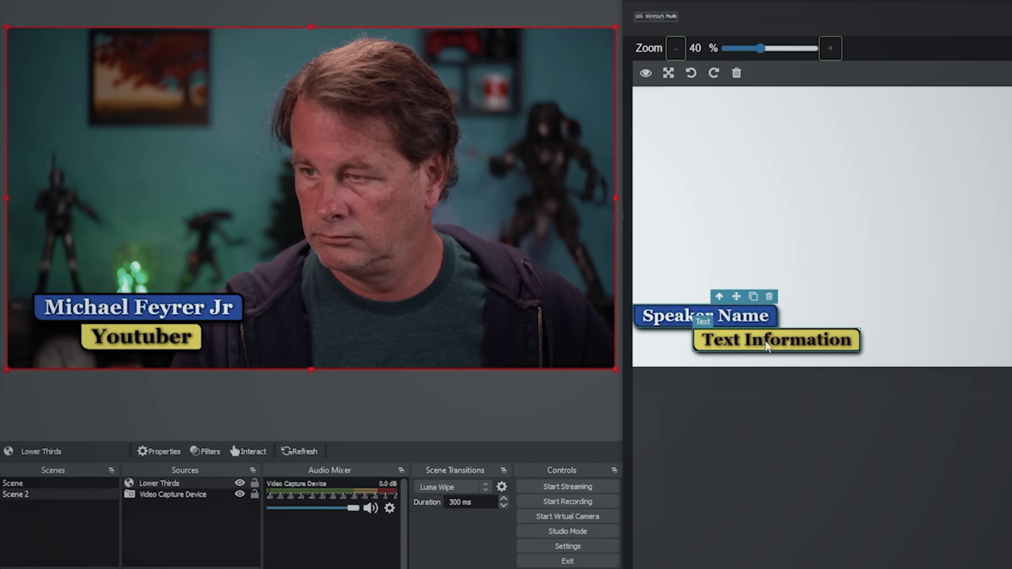
left_click_drag(767, 347, 771, 339)
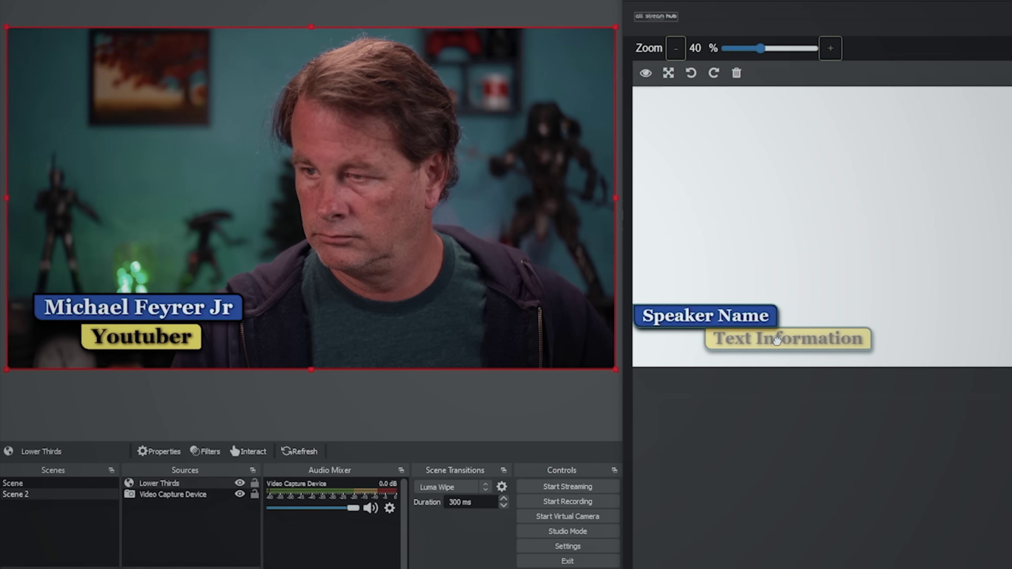
left_click_drag(776, 339, 778, 342)
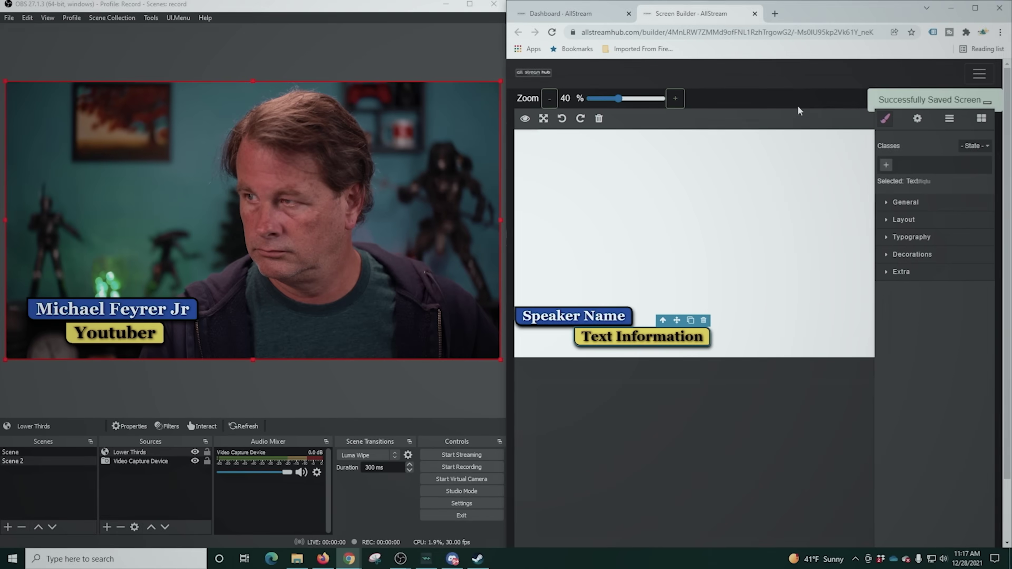
Step: Return to the dashboard and toggle the Lower Thirds Text Info and speaker name lines' visibility
left_click(974, 77)
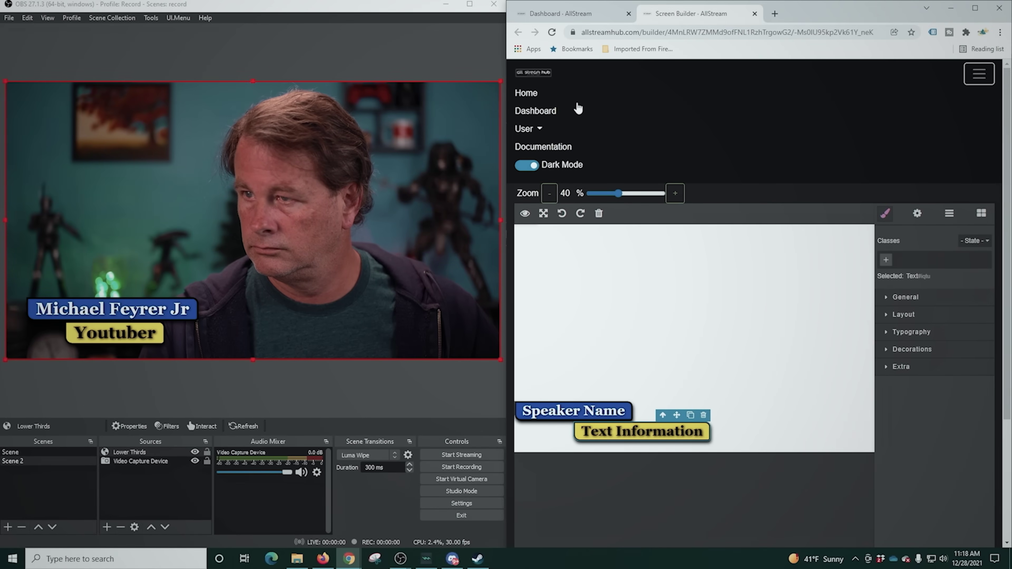
left_click(558, 110)
left_click(807, 91)
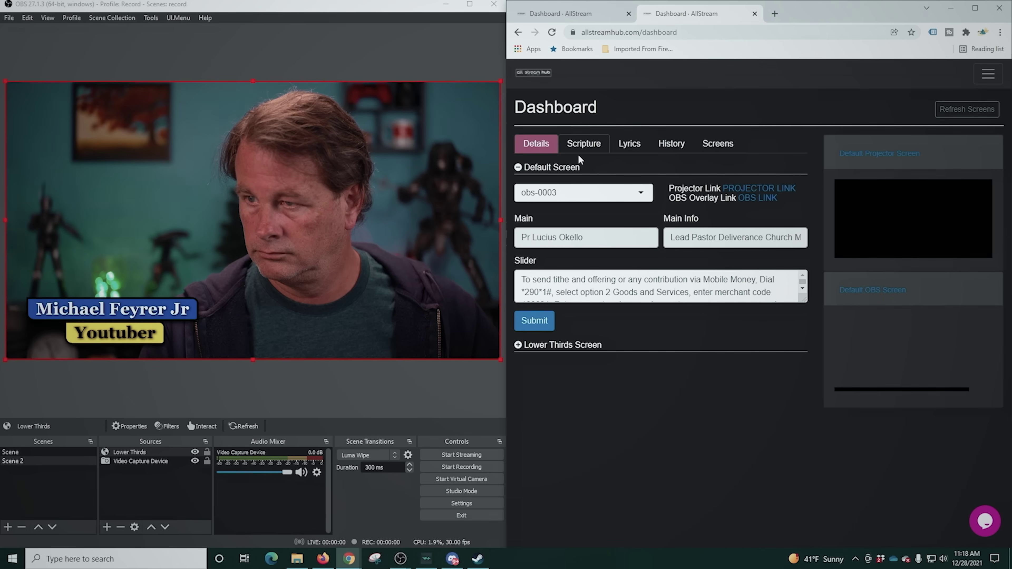
left_click(554, 167)
left_click(519, 196)
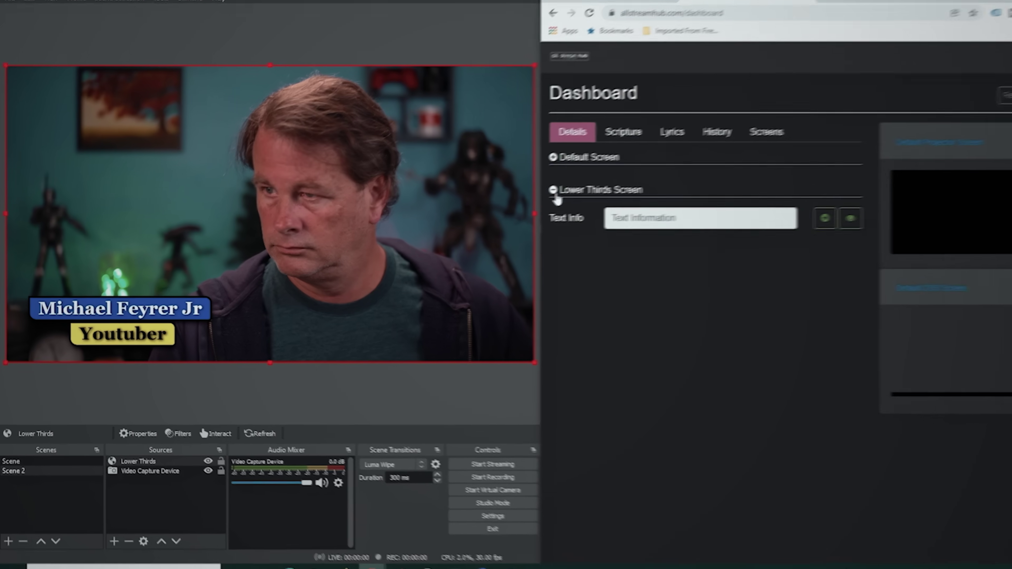
left_click(850, 218)
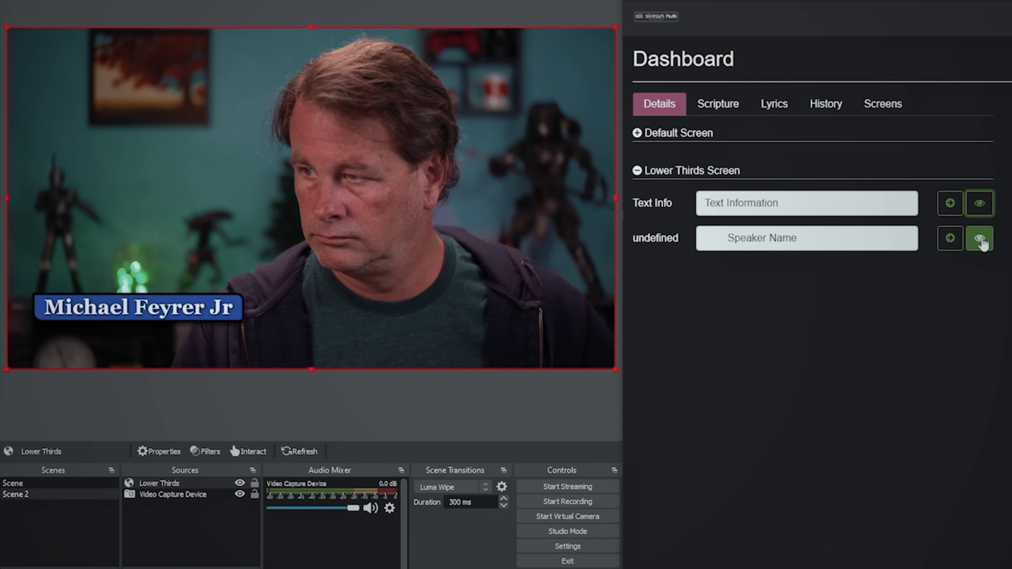
left_click(980, 240)
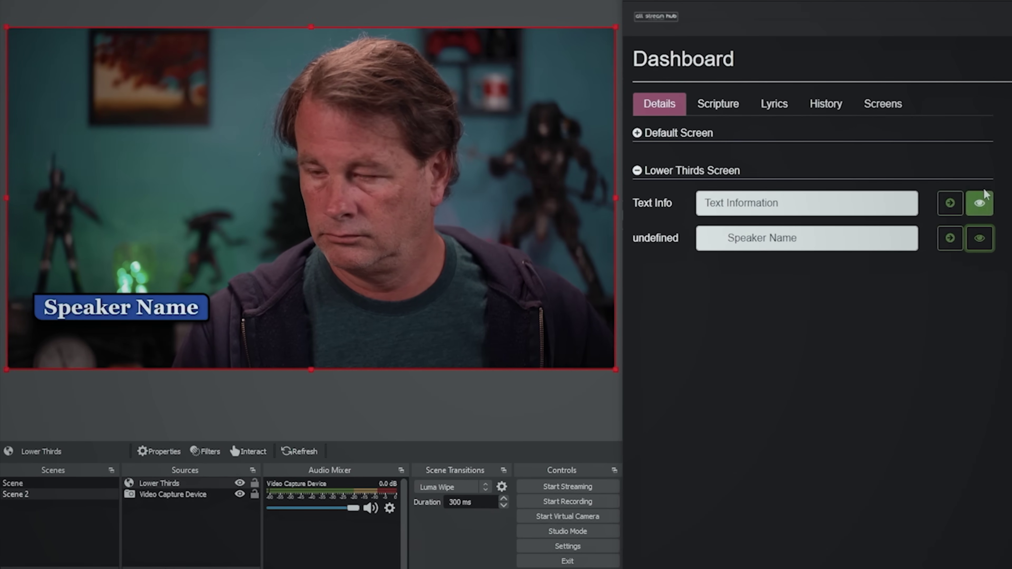
left_click(983, 195)
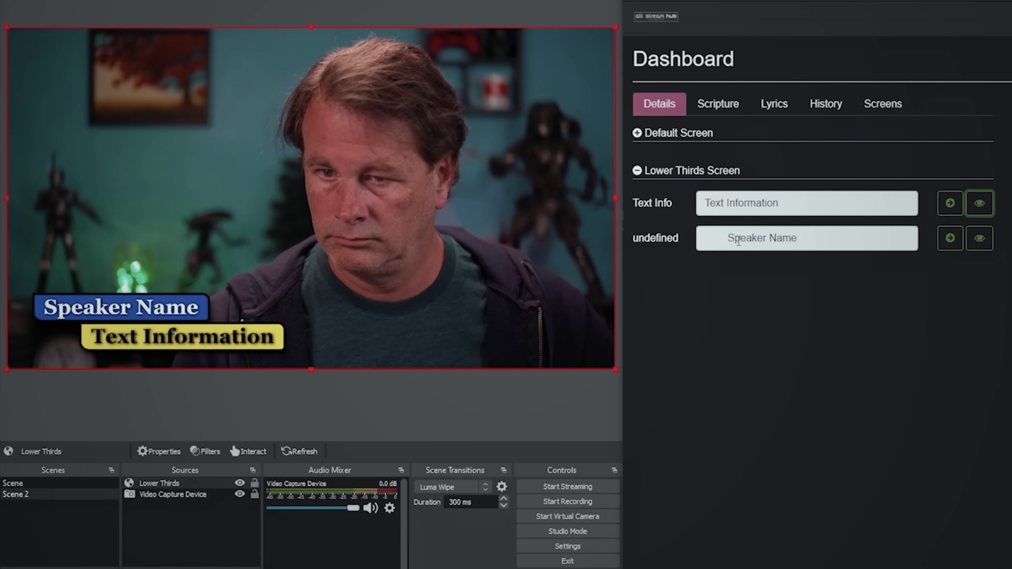
Step: Refresh the cache of the Lower Thirds browser source's current page in OBS
right_click(163, 484)
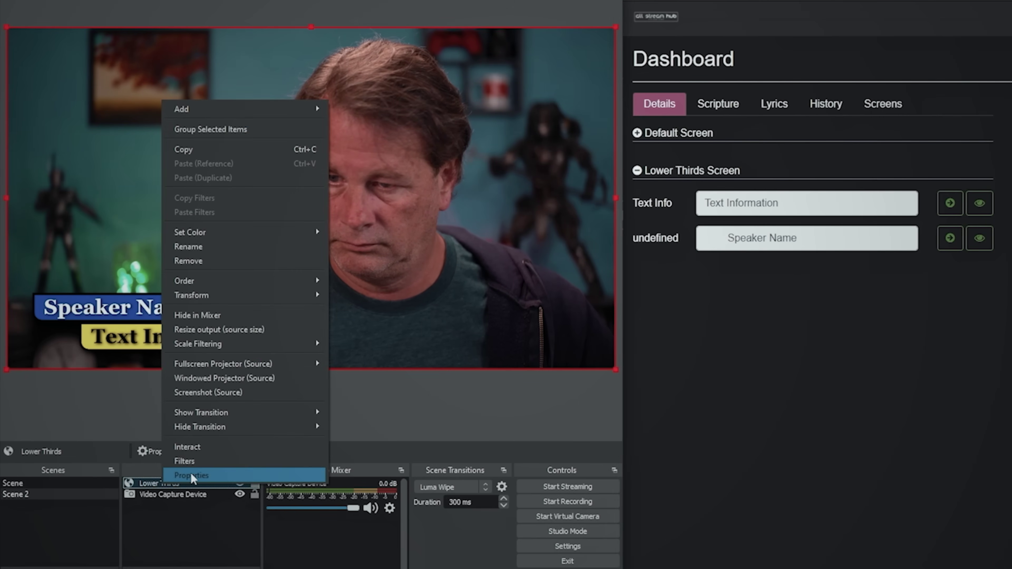
left_click(175, 474)
scroll(533, 351, "down", 3)
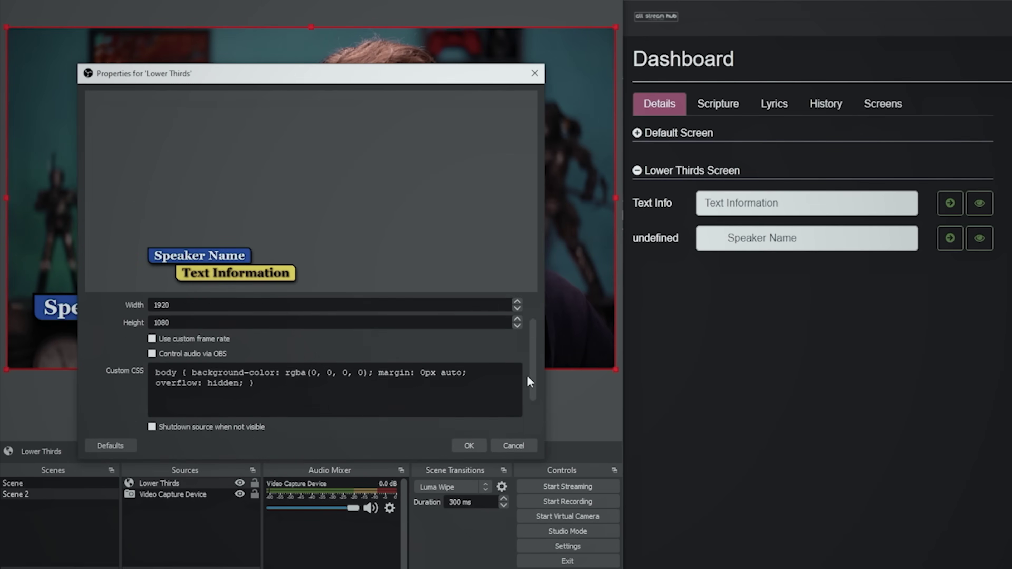
left_click(226, 424)
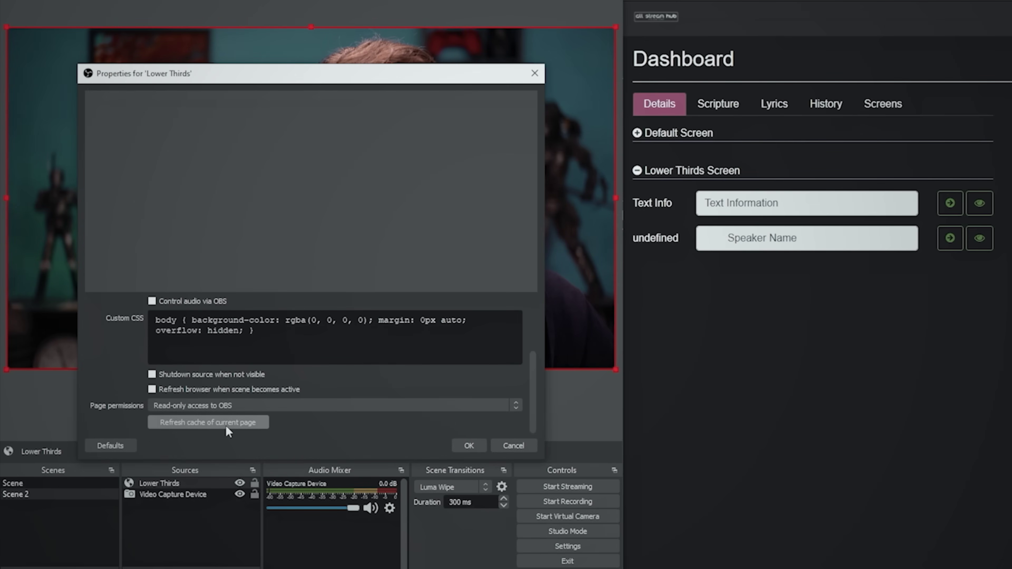
left_click(468, 447)
Step: Retype 'Youtuber' in Text Info and the speaker's name, then send the name live to OBS
left_click_drag(797, 207, 651, 204)
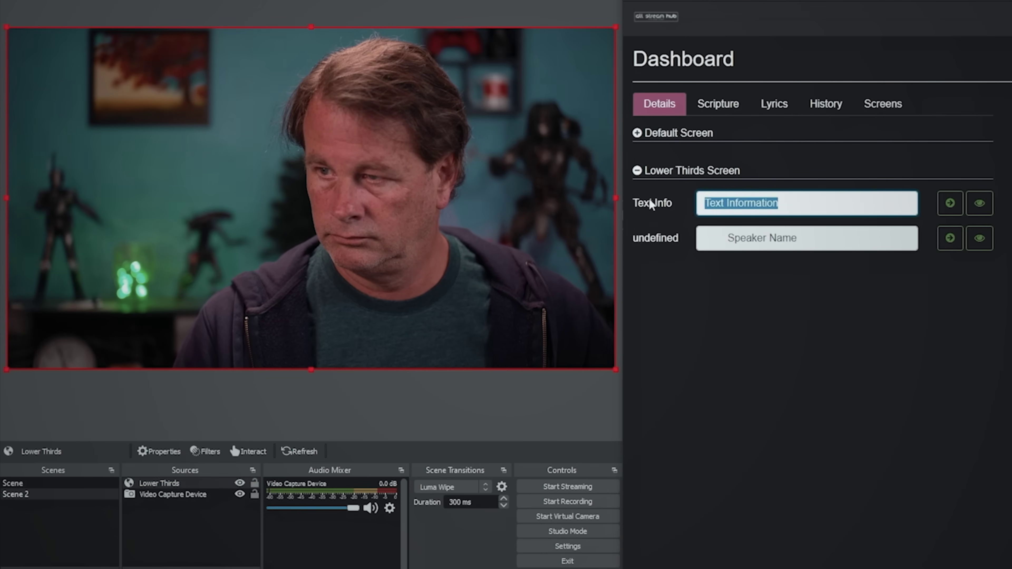
type("M")
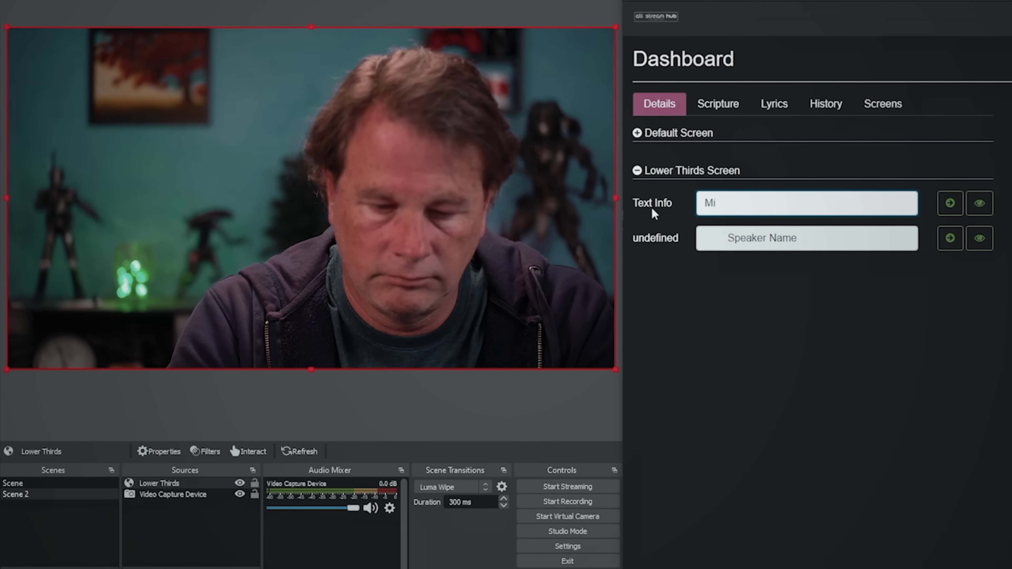
key("BackSpace")
type("You")
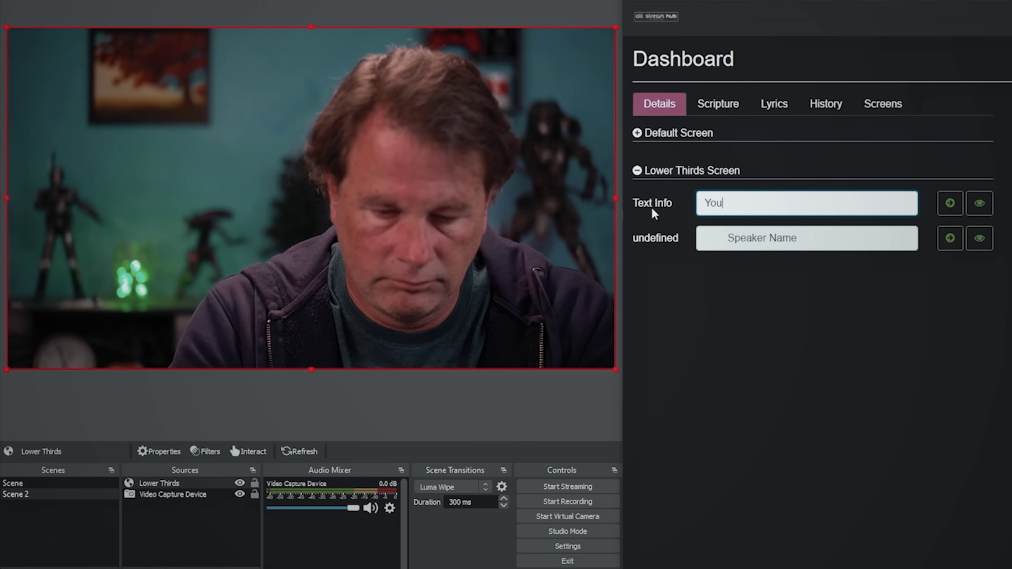
type("tuber")
key("Tab")
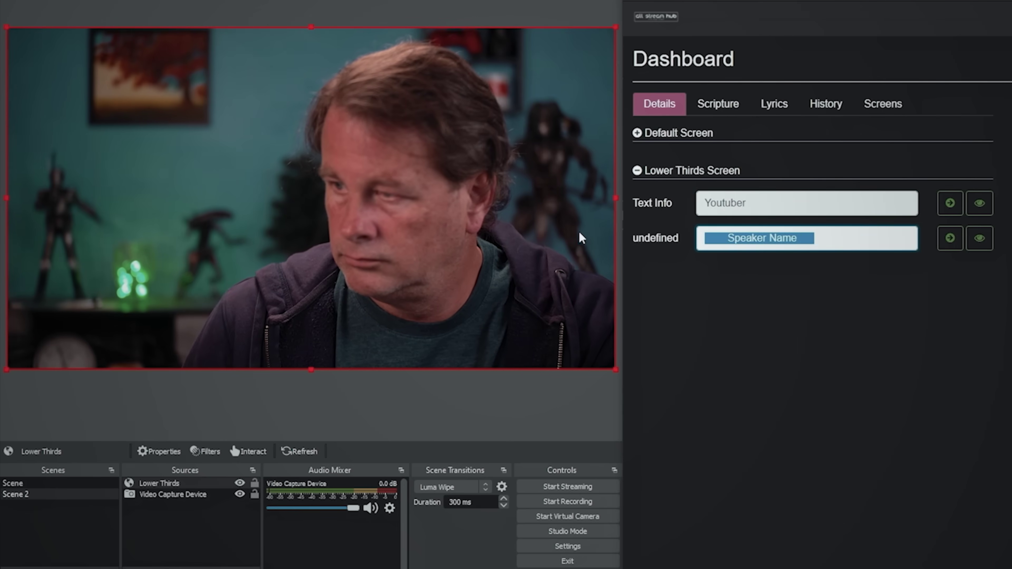
type("Michael ")
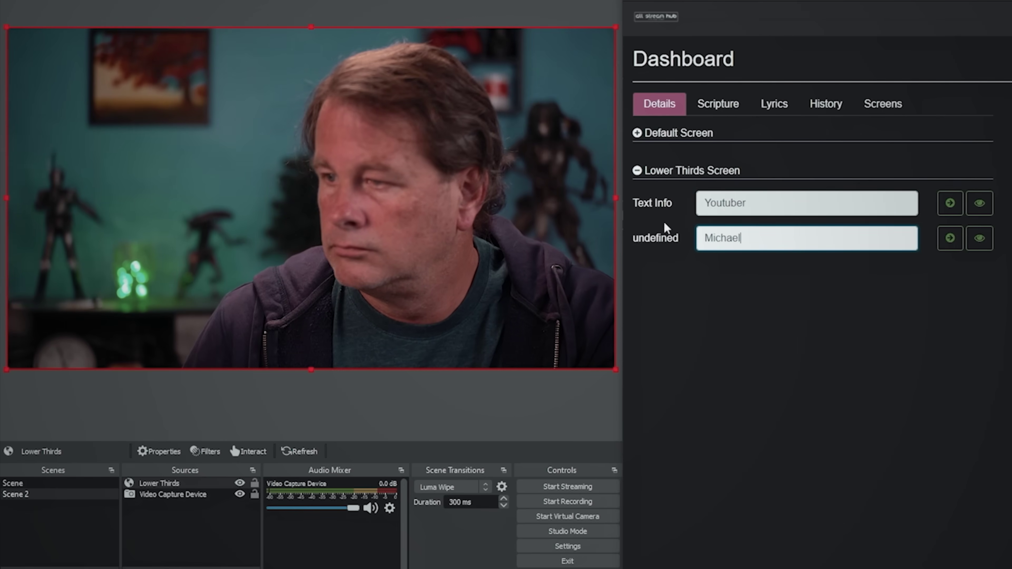
type("Feyrer Jr")
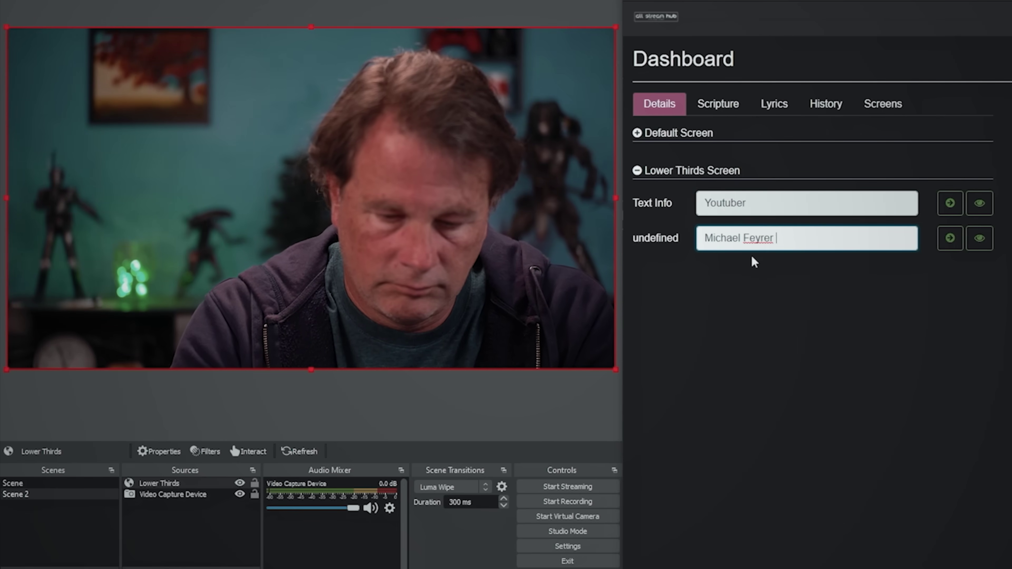
left_click(950, 241)
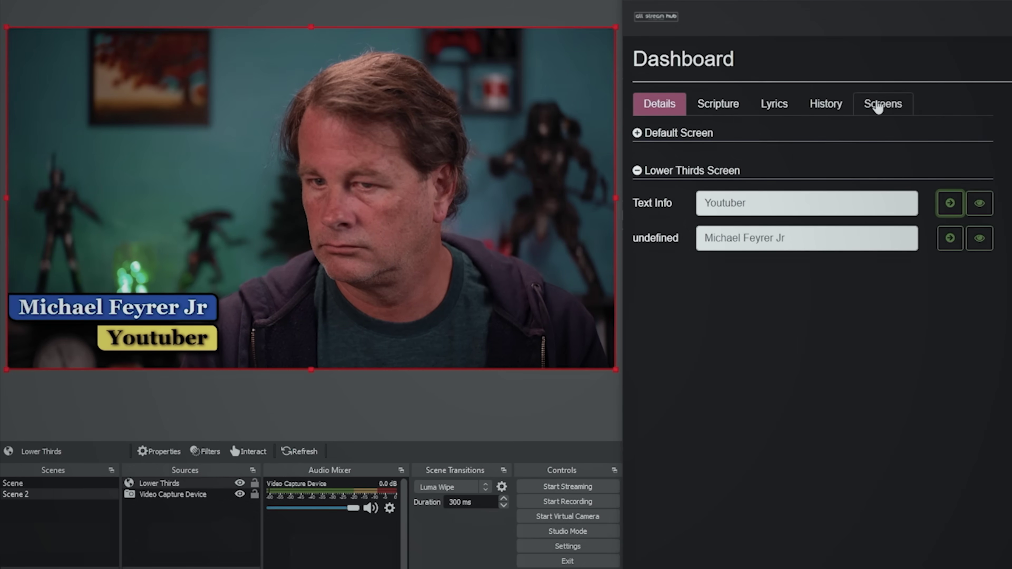
Step: Edit the Lower Thirds screen and reorder the two text layers inside the Body layer
left_click(878, 107)
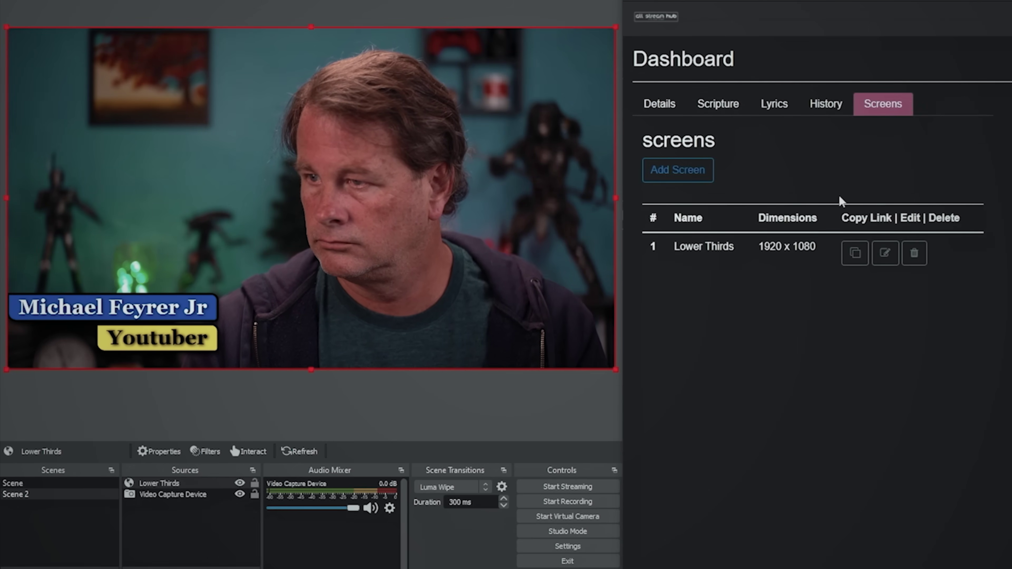
left_click(884, 252)
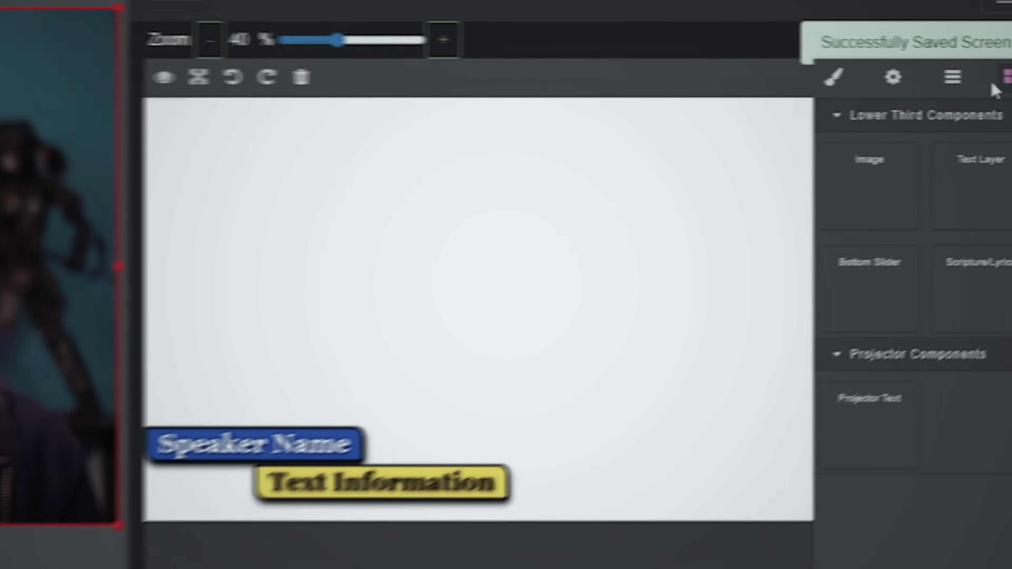
left_click(889, 84)
left_click(782, 120)
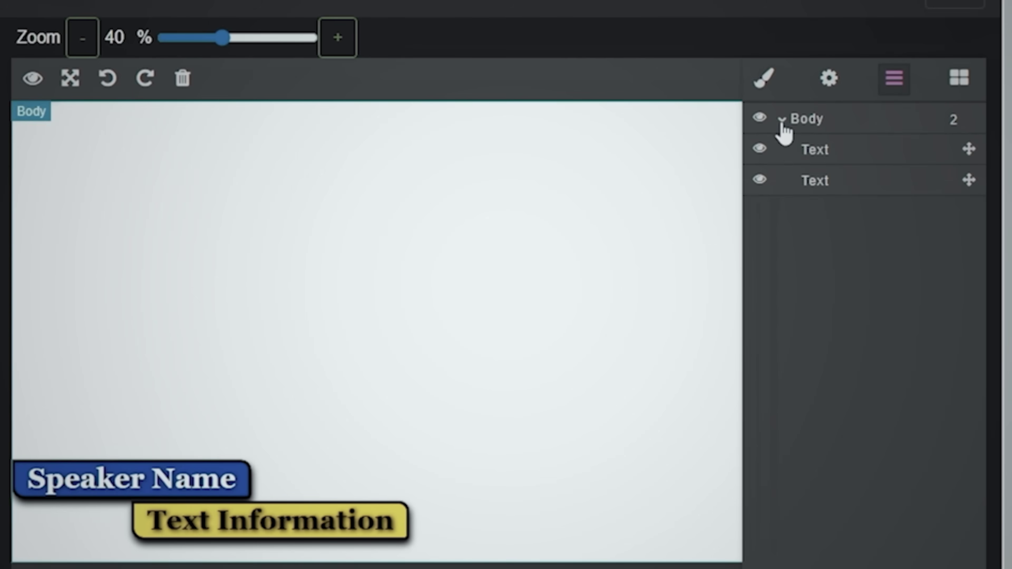
left_click_drag(970, 182, 967, 146)
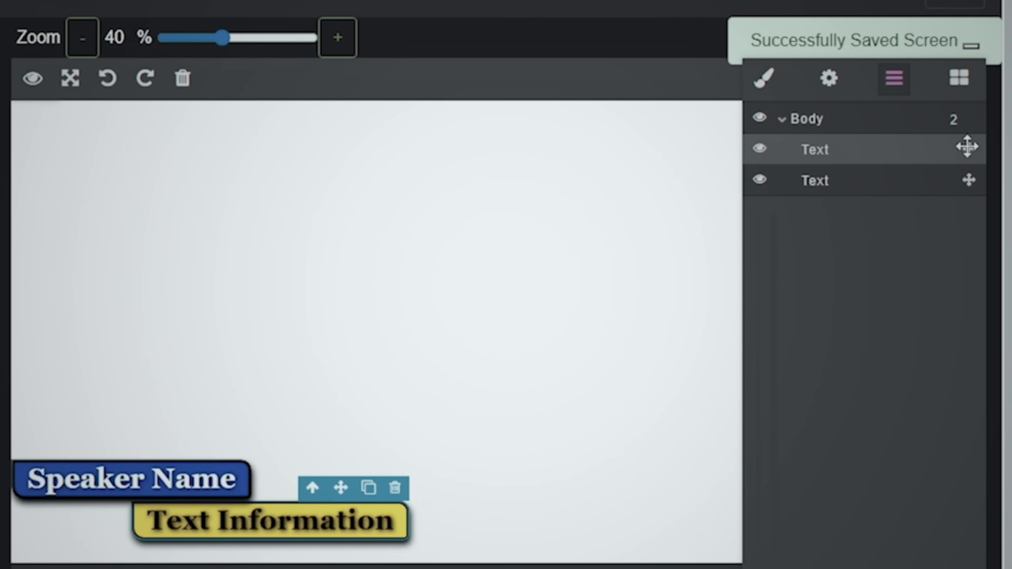
Step: Open the Style Manager decoration settings for the blue Speaker Name box
left_click(183, 483)
left_click(768, 86)
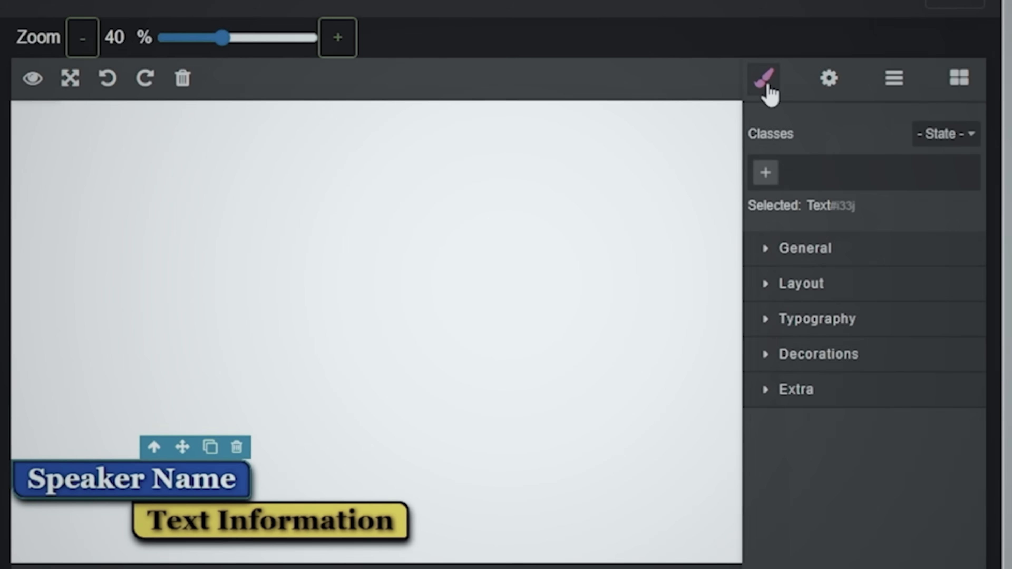
left_click(766, 358)
scroll(983, 383, "down", 3)
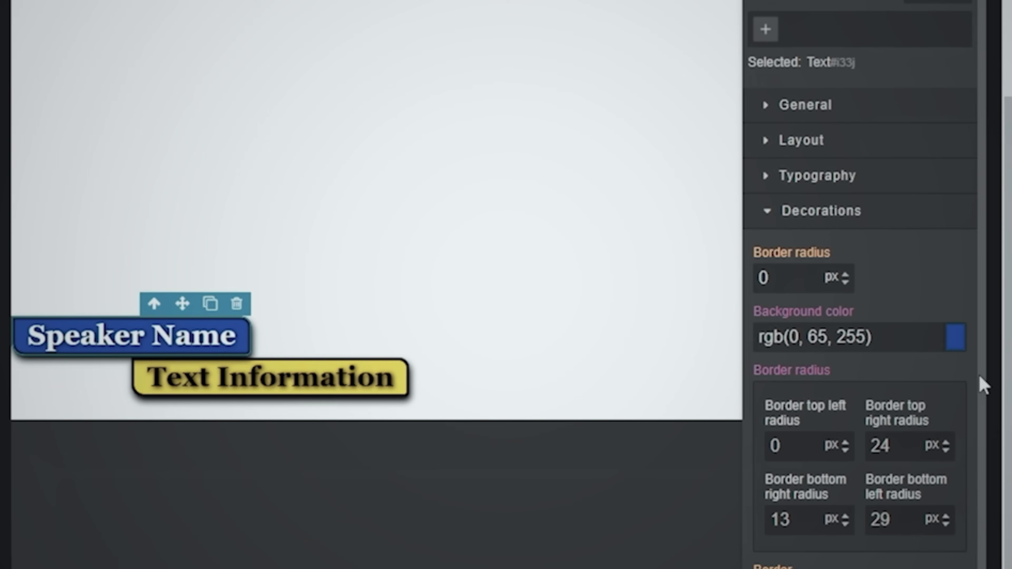
scroll(874, 492, "down", 1)
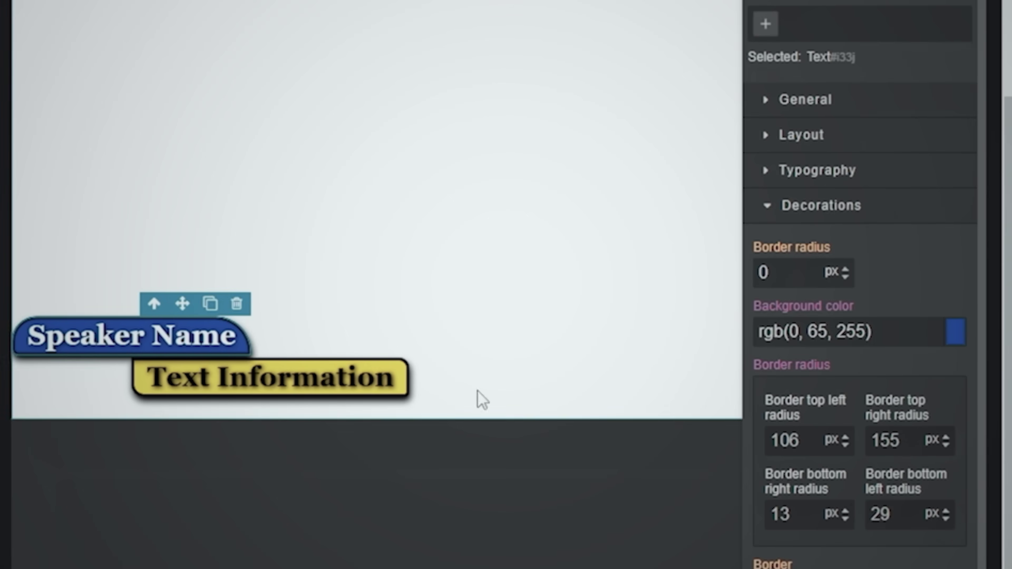
Step: Round the yellow Text Information box's bottom corners, giving radii of 0, 24, 149 and 181 px
left_click(375, 393)
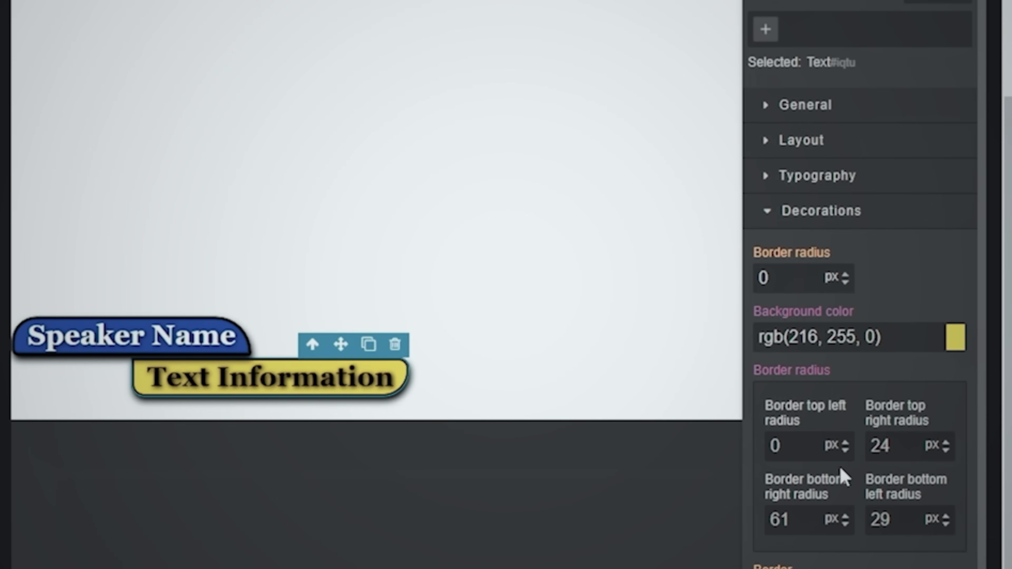
left_click_drag(842, 477, 825, 392)
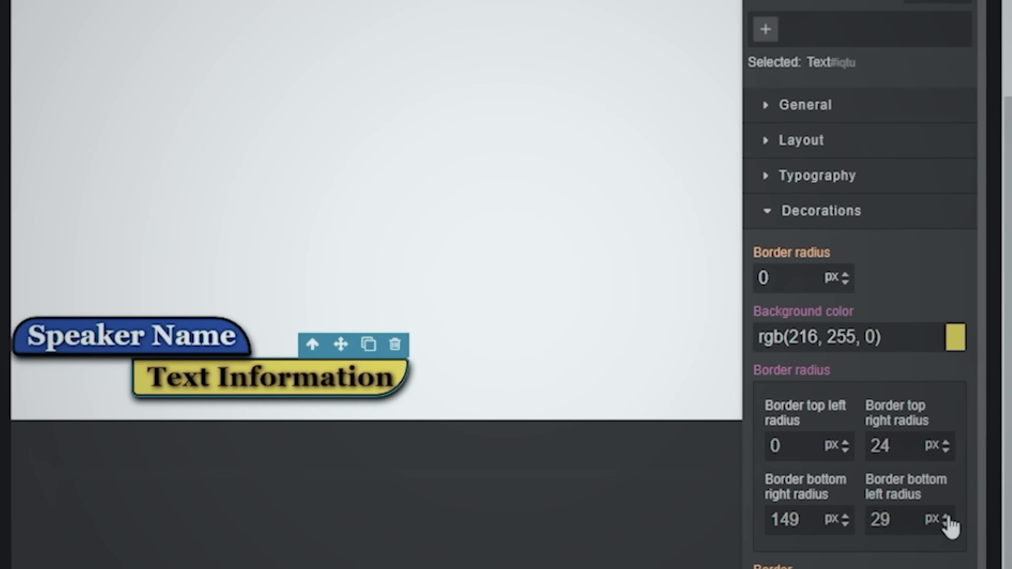
left_click_drag(949, 480, 925, 379)
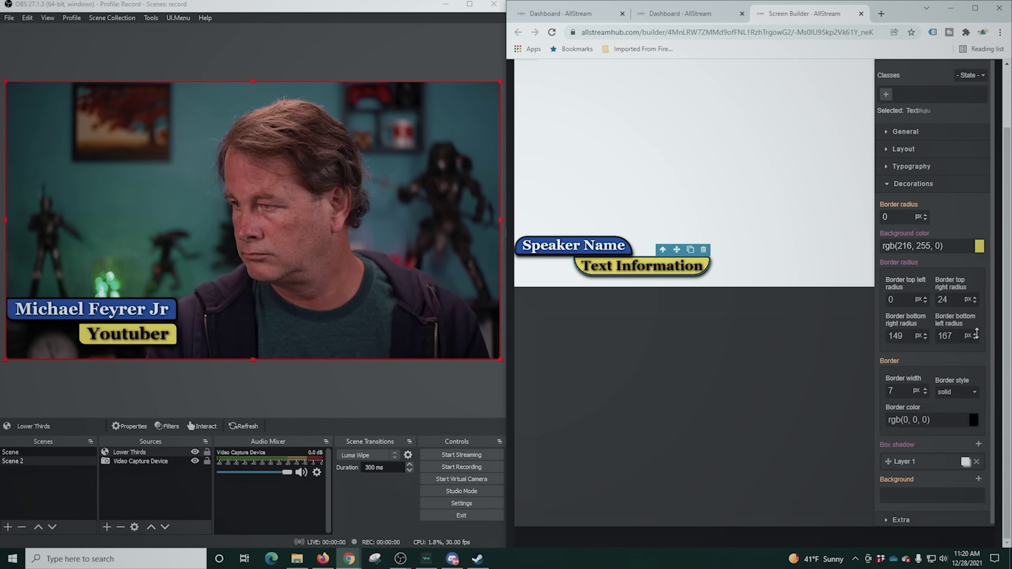
left_click_drag(977, 334, 976, 337)
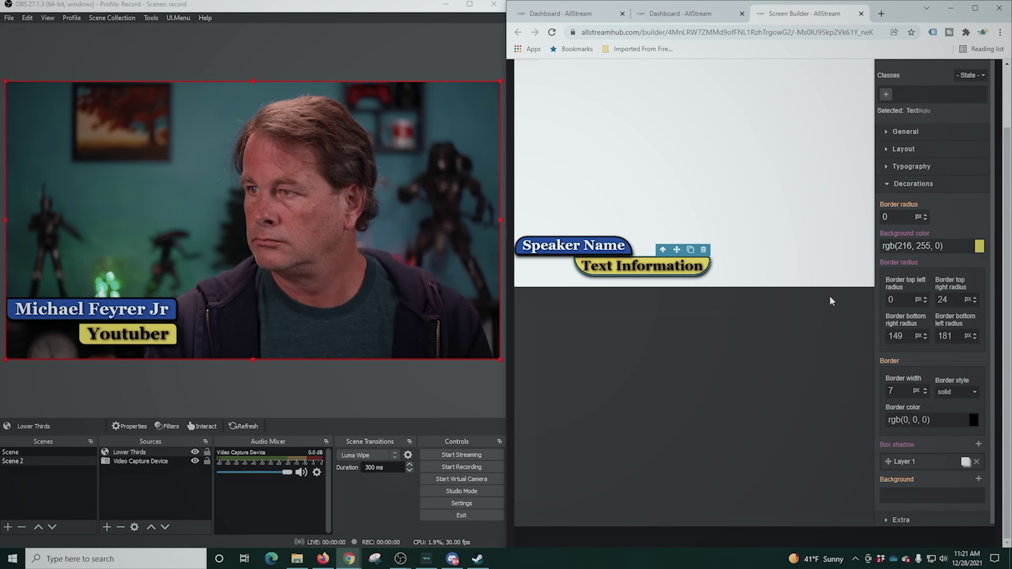
scroll(807, 383, "up", 2)
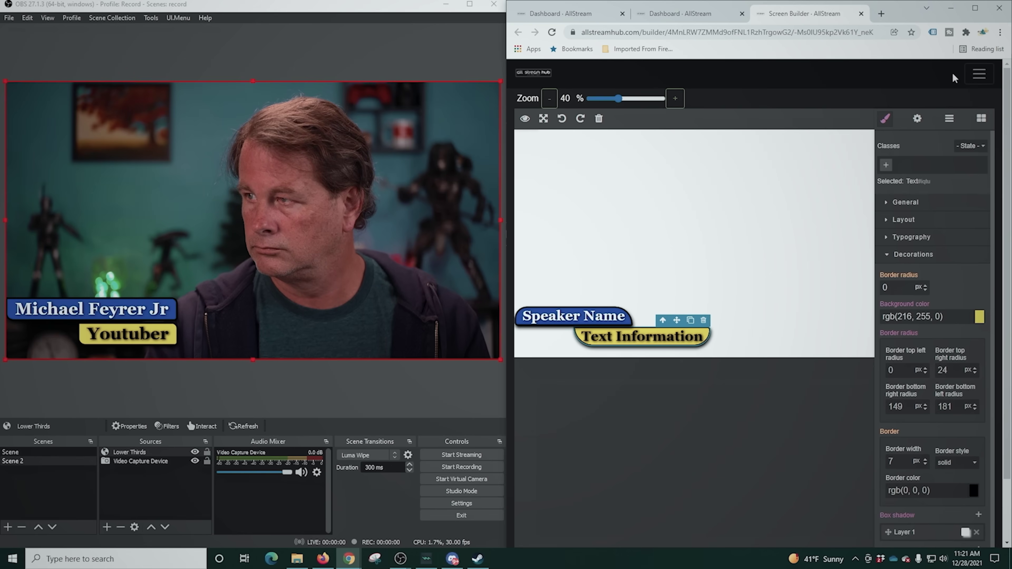
left_click(984, 75)
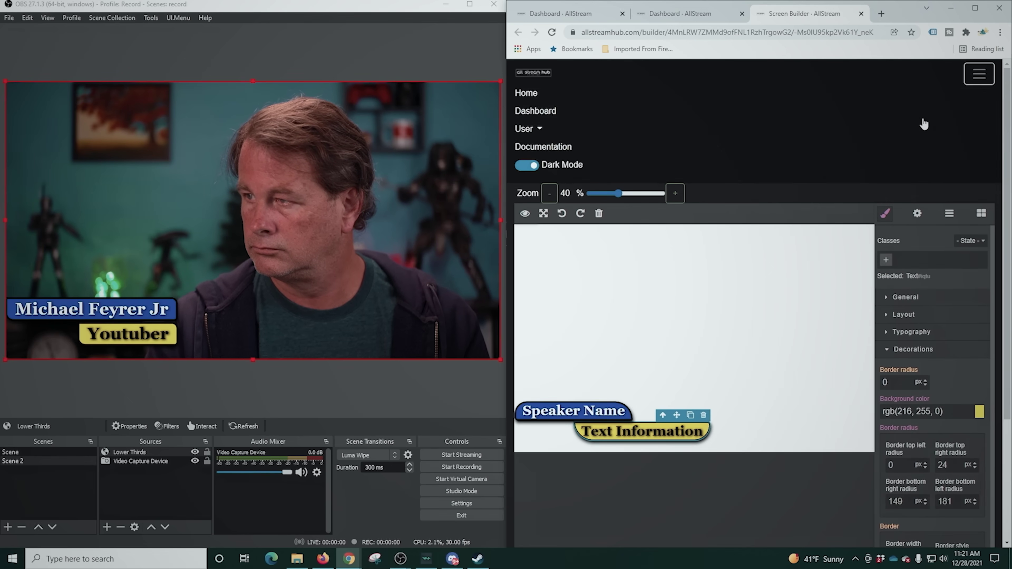
Step: Reopen the dashboard's Lower Thirds Screen controls and refresh the OBS Lower Thirds source's page cache
left_click(535, 111)
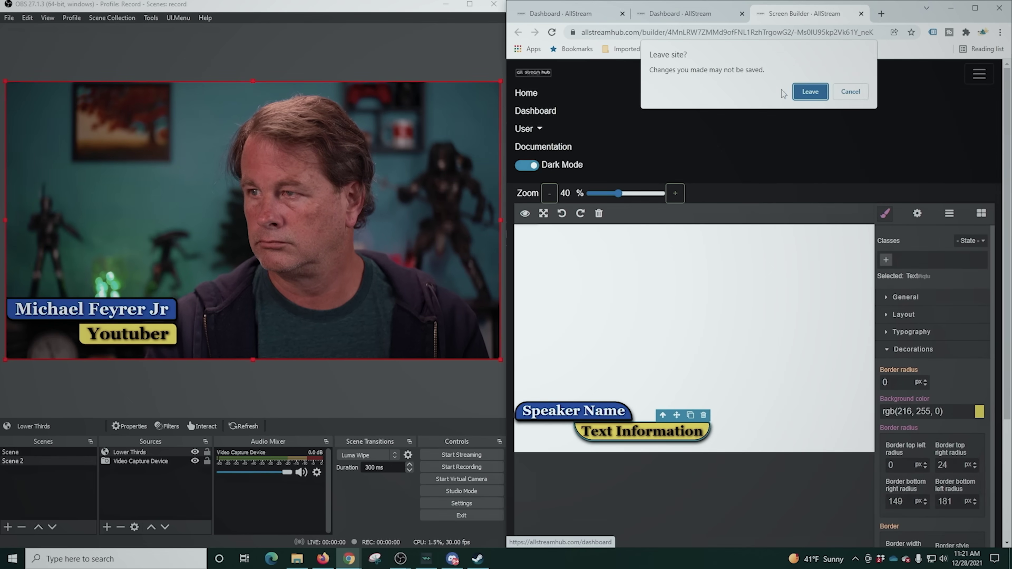
left_click(810, 91)
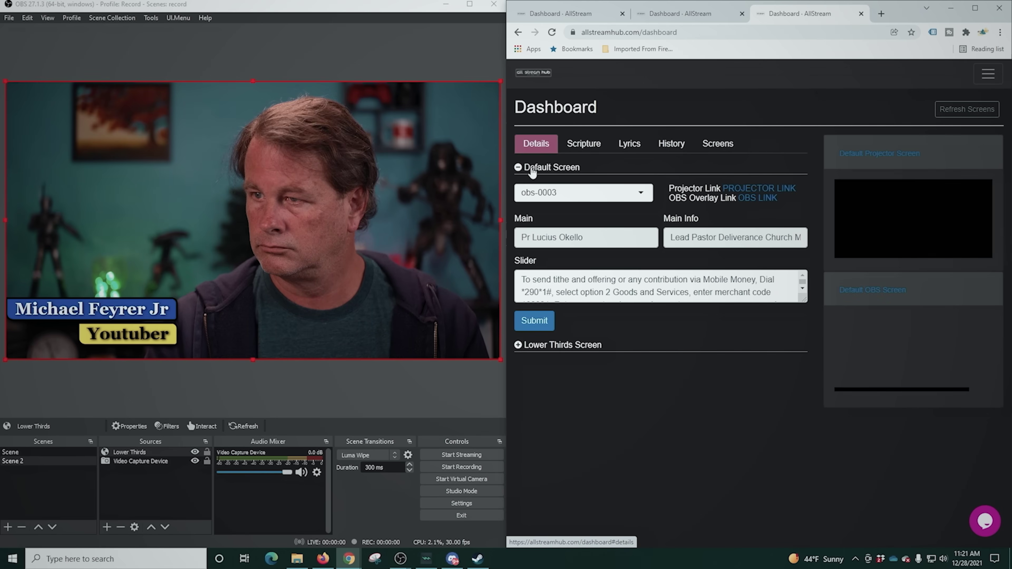
left_click(518, 167)
left_click(518, 198)
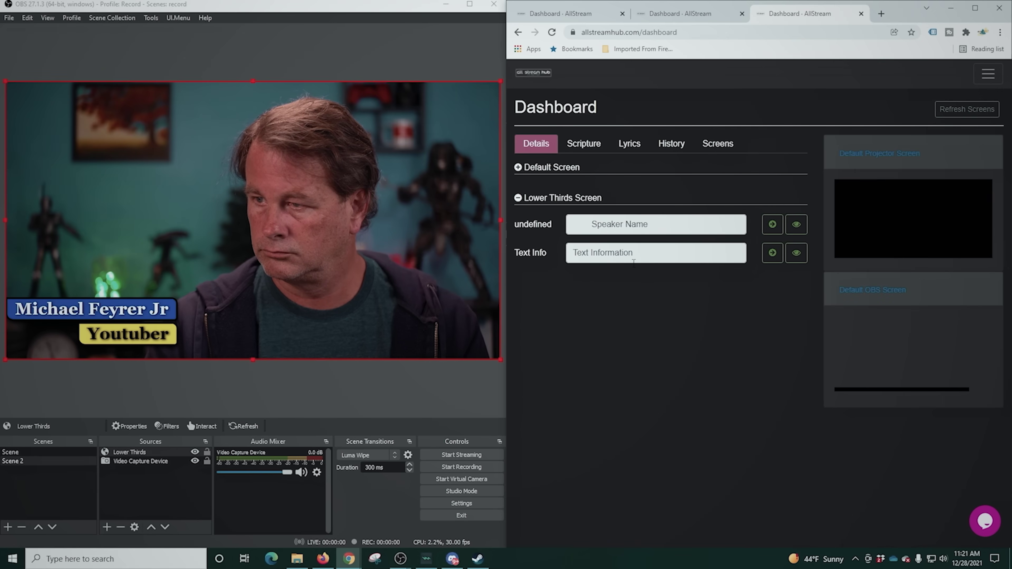
right_click(128, 451)
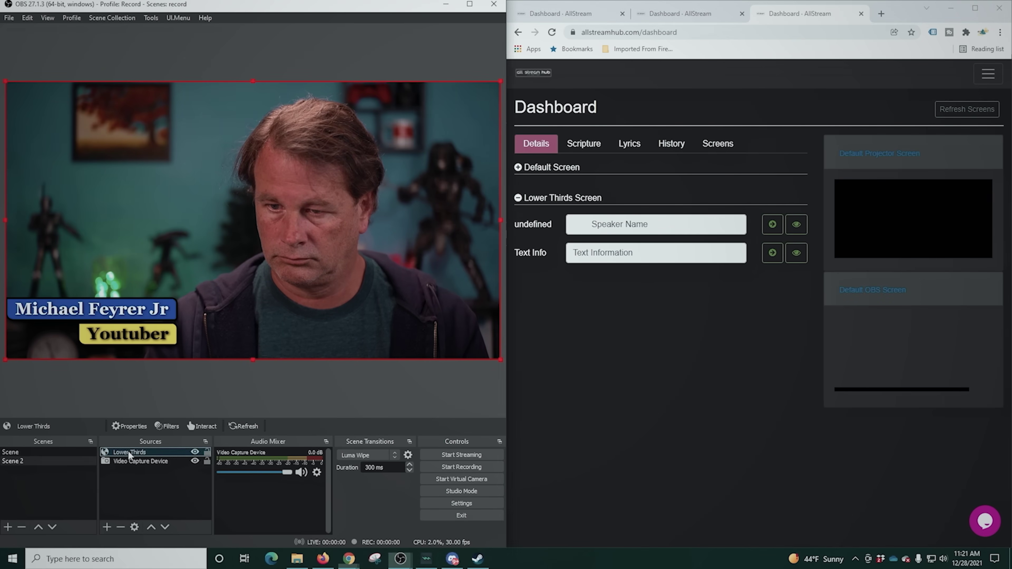
left_click(142, 444)
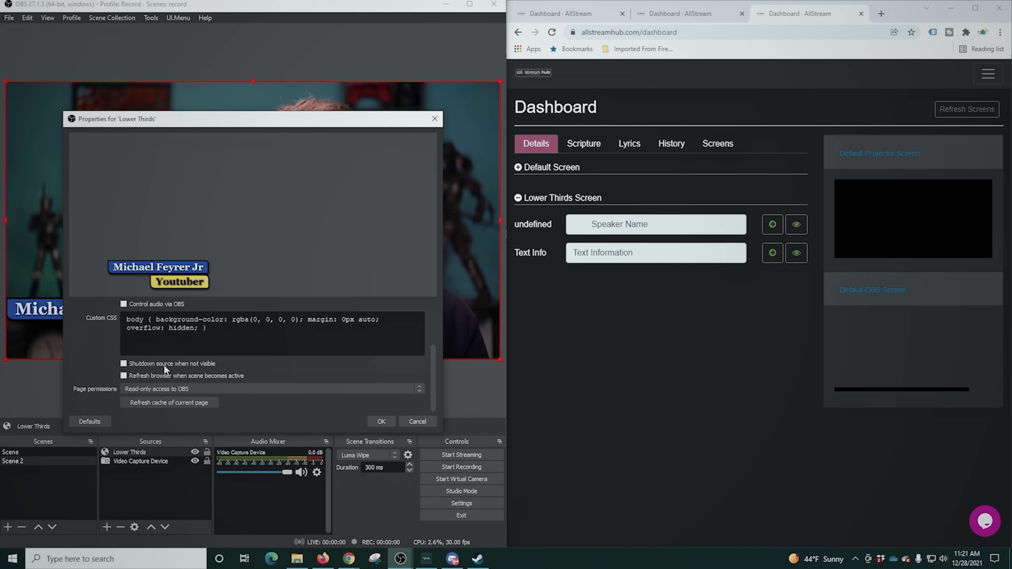
left_click(152, 403)
left_click(381, 422)
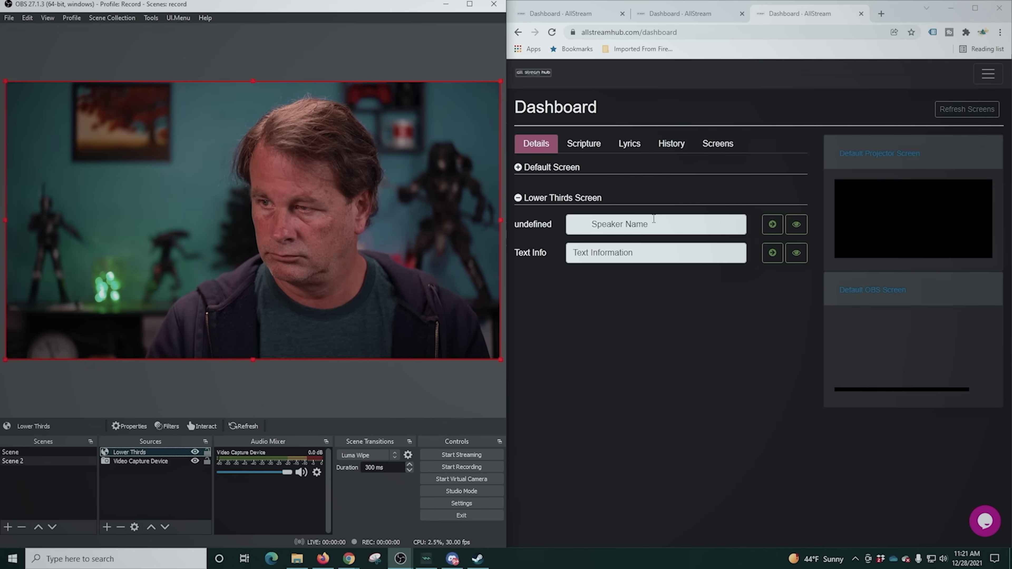
Step: Enter the speaker's name and 'Youtuber', then send both lines live to the overlay
left_click_drag(678, 224, 446, 224)
type("Michae")
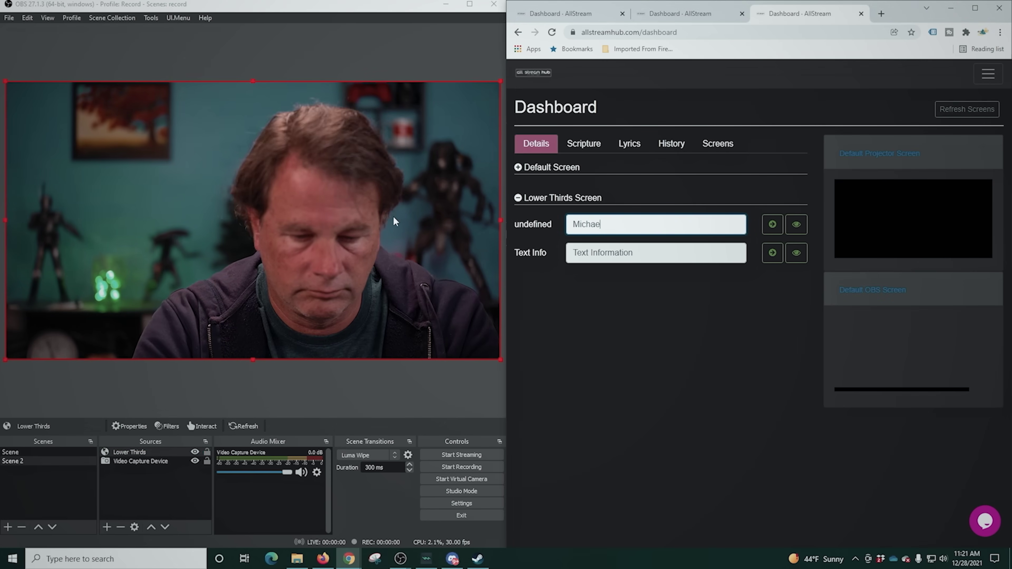
type("l Feyrer Jr")
left_click(644, 253)
type("Y")
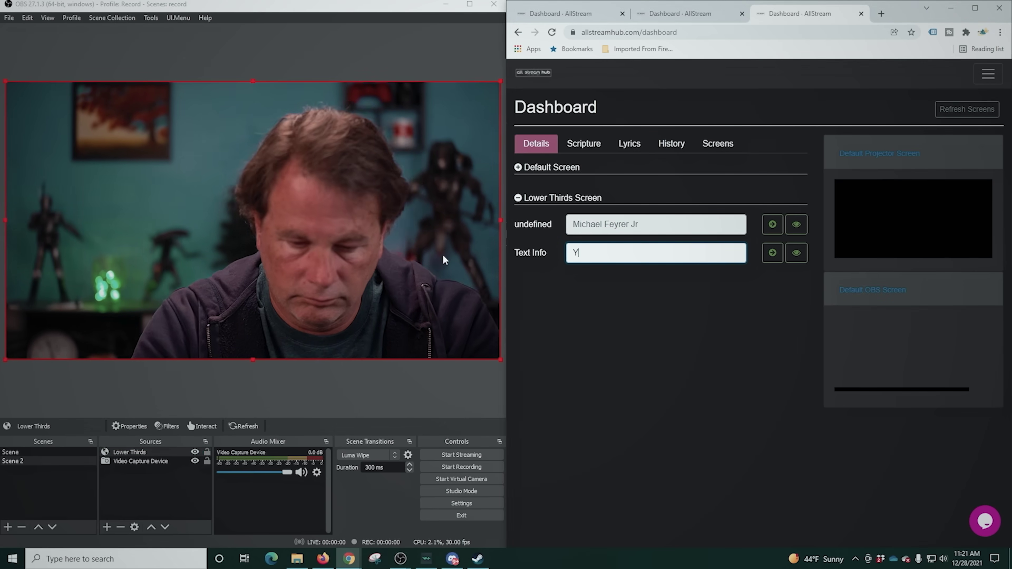
type("outuber")
left_click(773, 224)
left_click(772, 253)
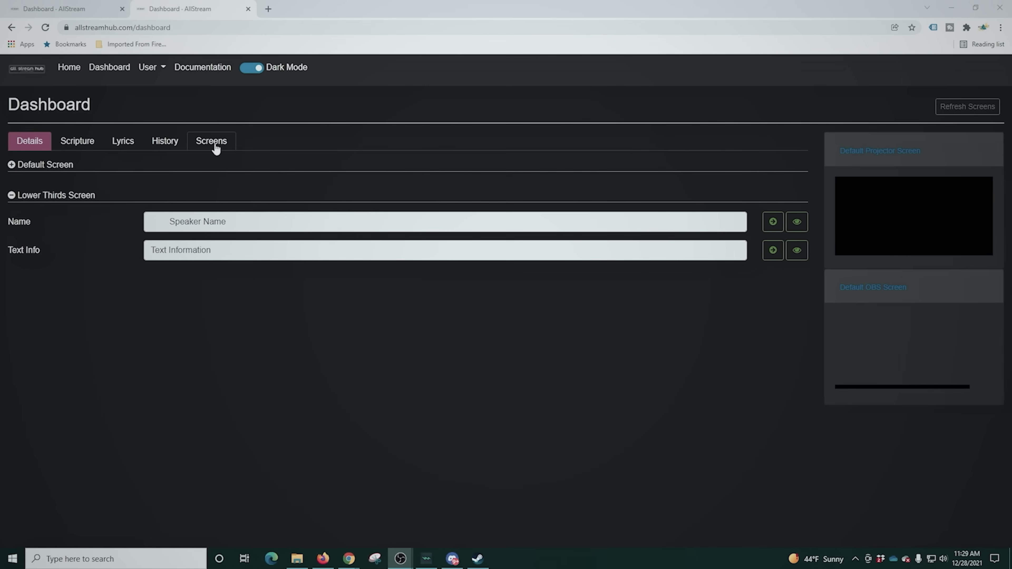
Step: Open the Lower Thirds screen and show its layer list with Body expanded
left_click(216, 149)
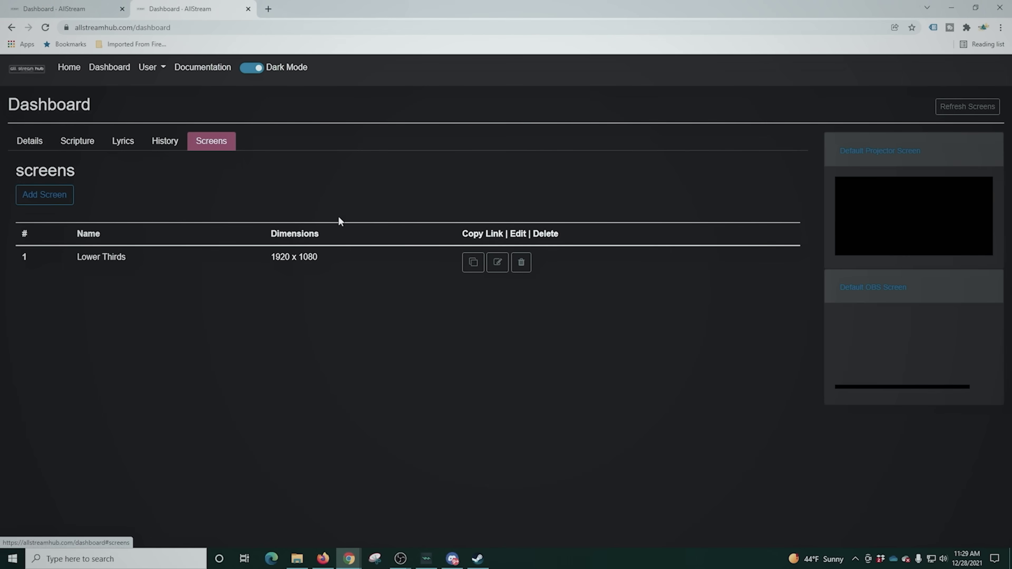
left_click(497, 263)
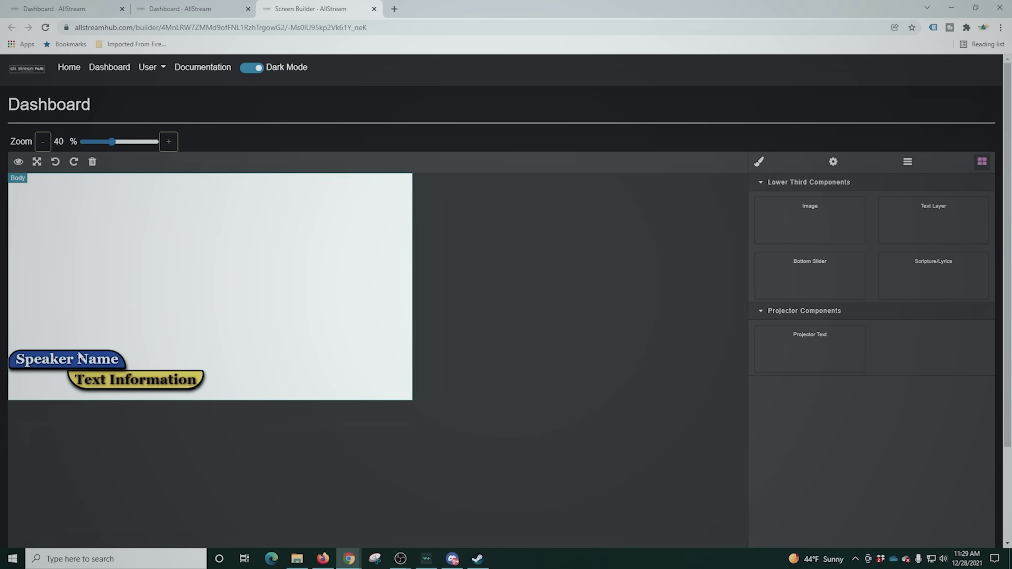
left_click(982, 163)
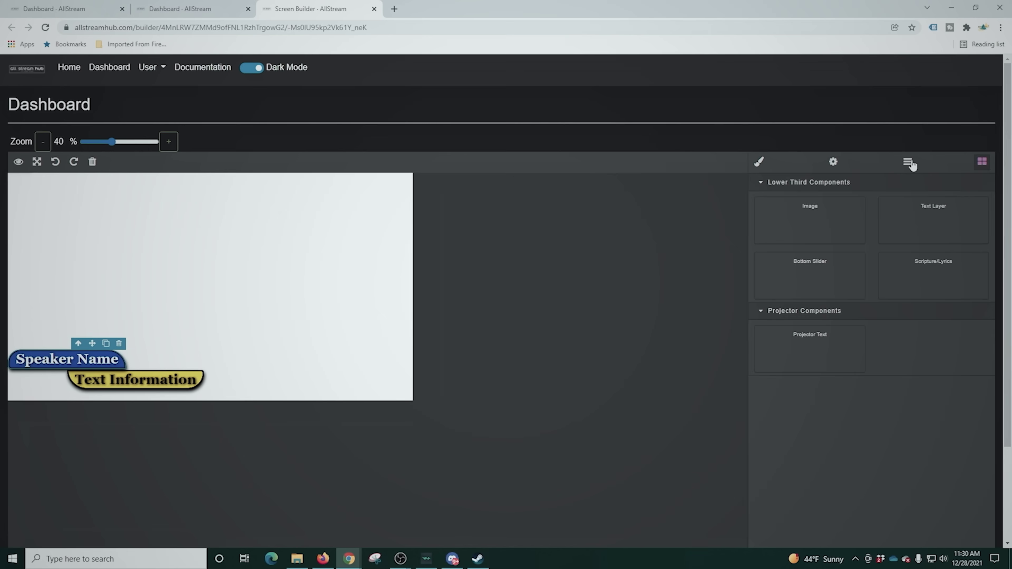
left_click(908, 161)
left_click(767, 182)
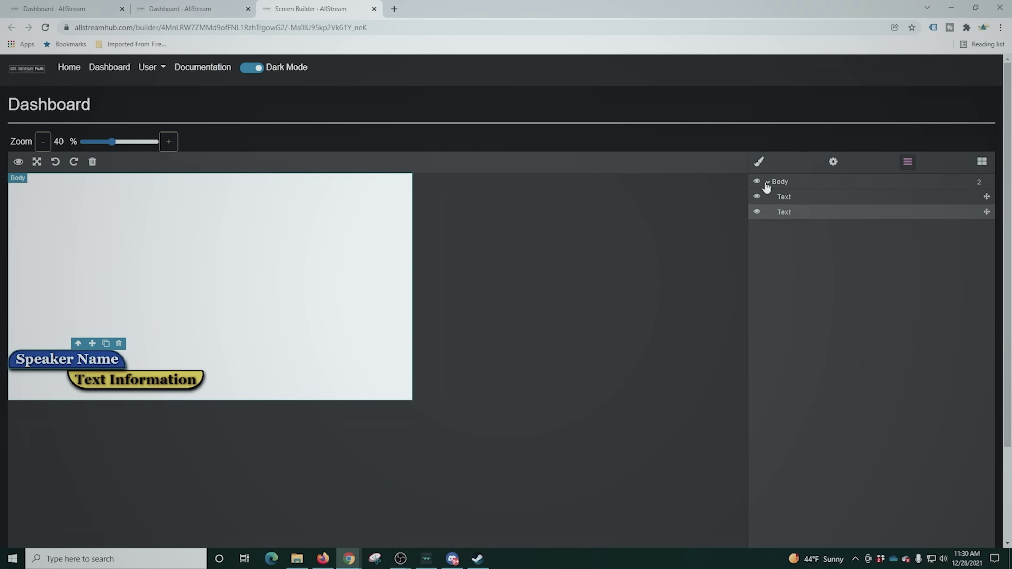
Step: Duplicate the Text Information layer and hide the original
left_click(833, 199)
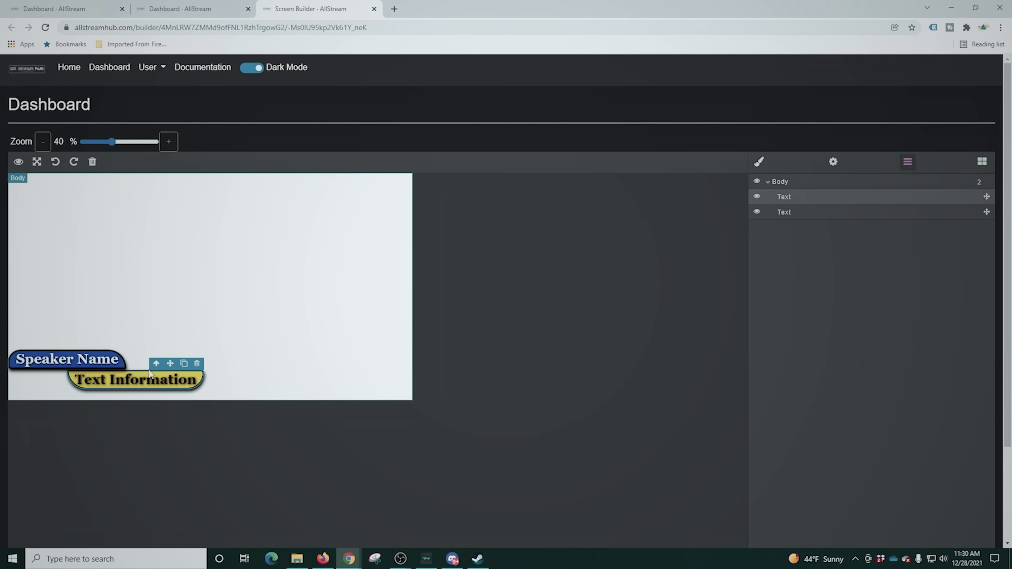
left_click(184, 364)
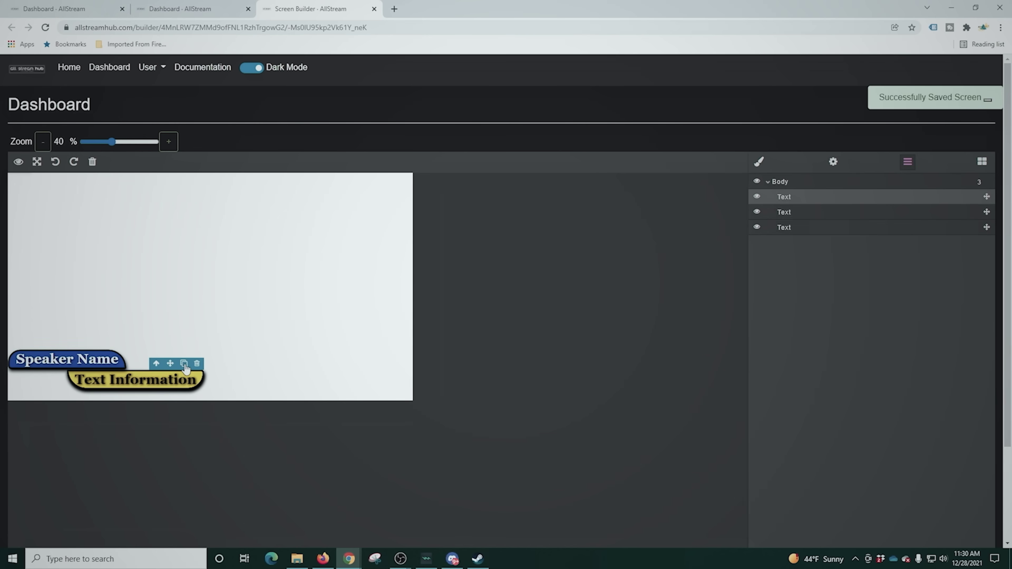
left_click(756, 198)
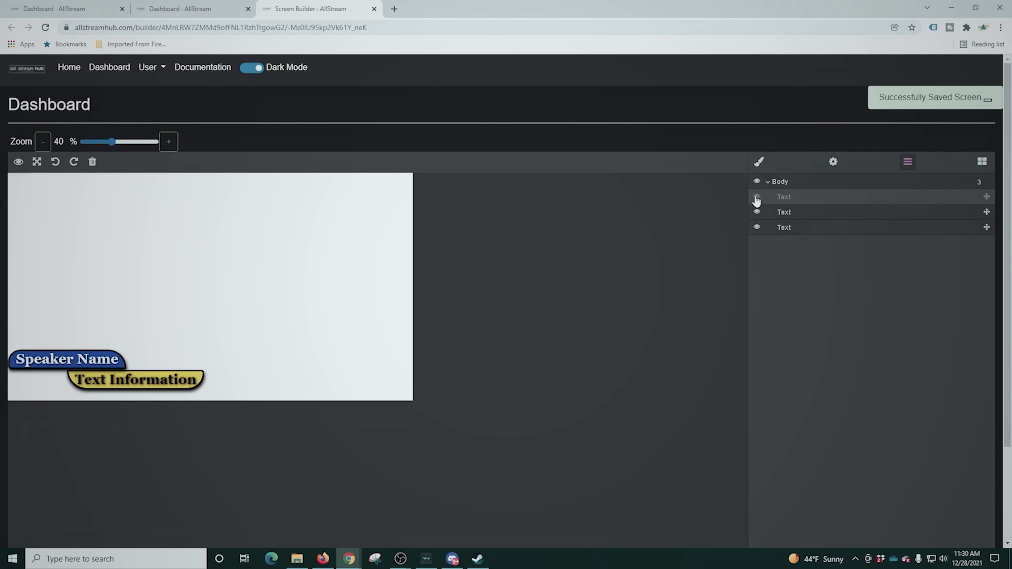
Step: Duplicate the other text element, then bring up the Speaker Name component settings
left_click(168, 384)
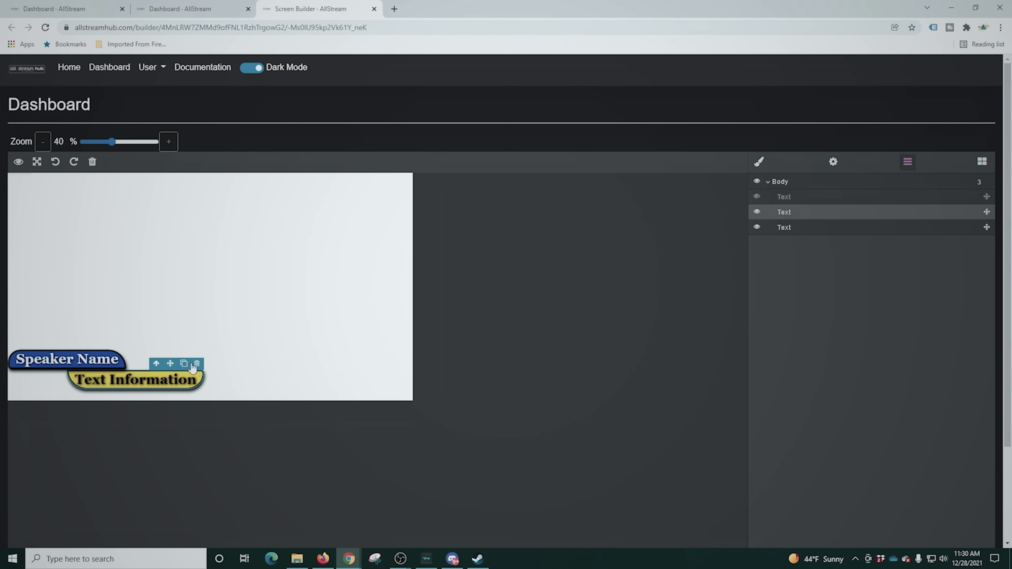
left_click(184, 364)
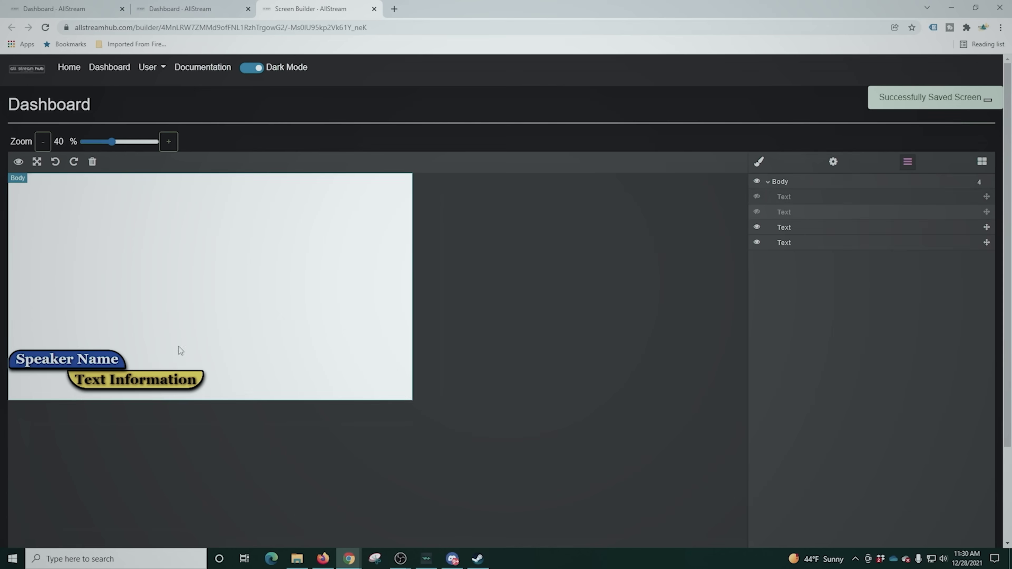
left_click(80, 359)
left_click(833, 162)
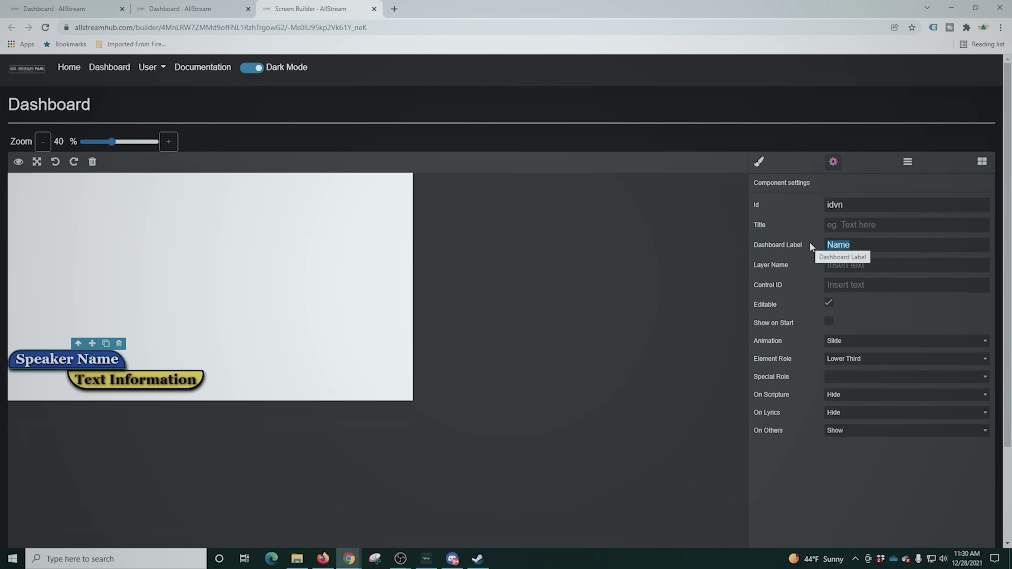
Step: Label the copy 'Q Name' and retitle the Speaker Name text to 'Question Name'
type("Q Name")
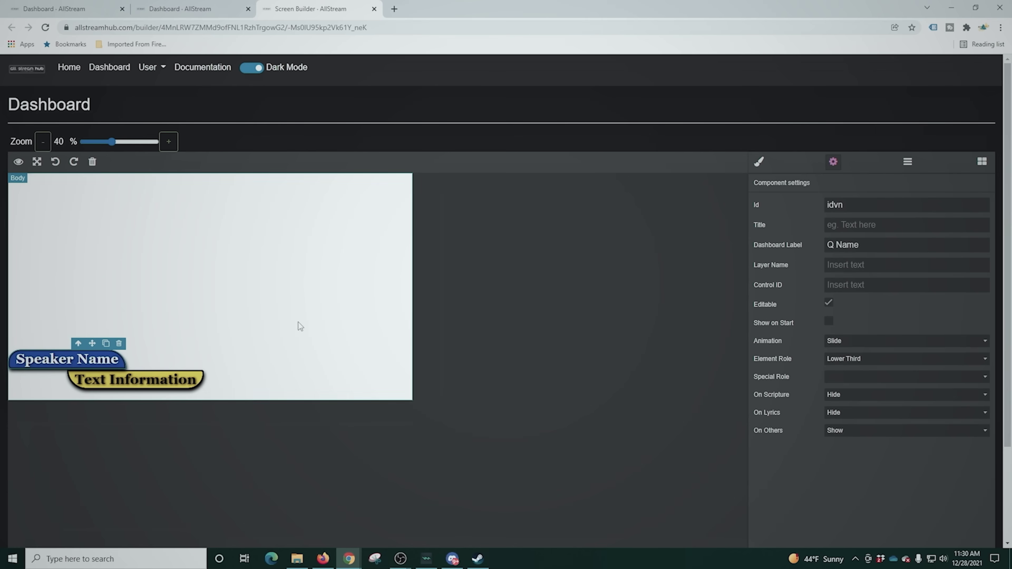
left_click(85, 364)
double_click(70, 365)
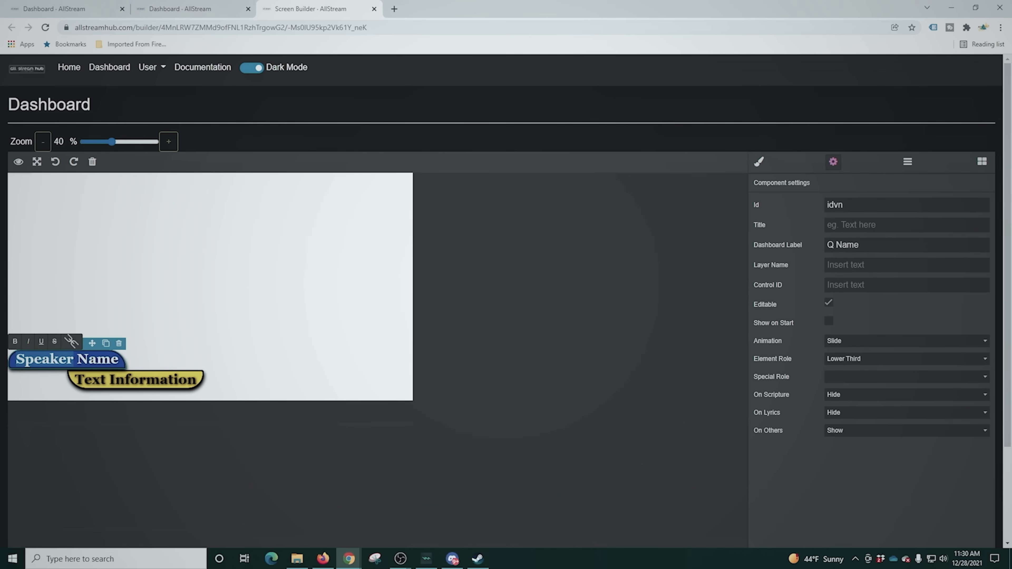
type("Question")
left_click(686, 174)
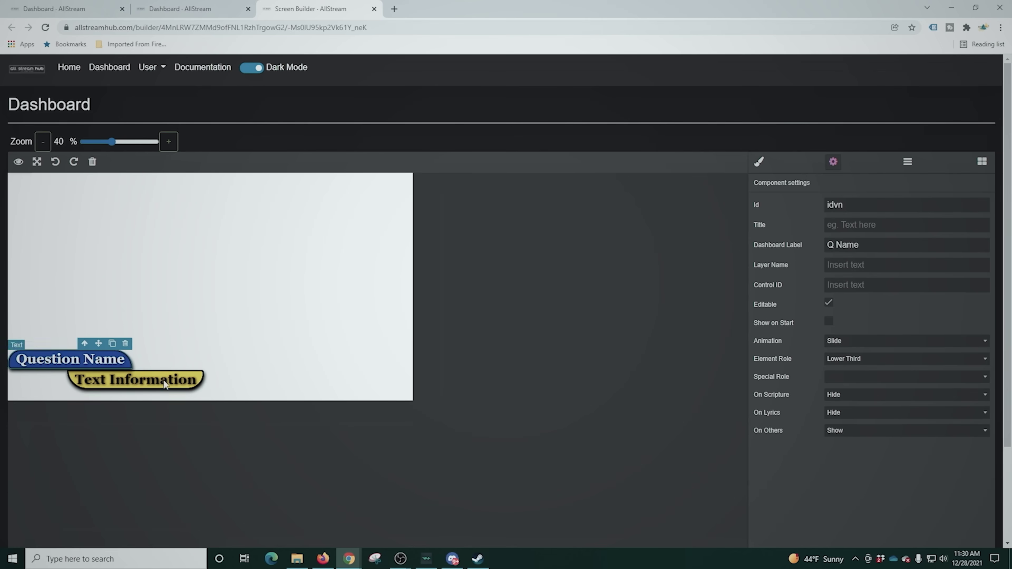
Step: Label the Text Information copy 'Question' and select its wording for editing
left_click(833, 162)
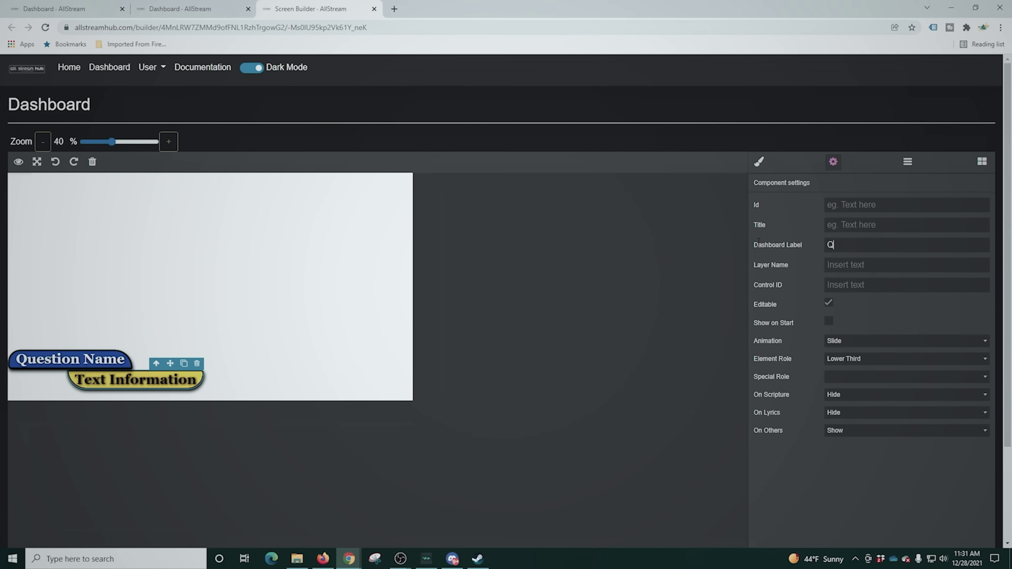
left_click(168, 382)
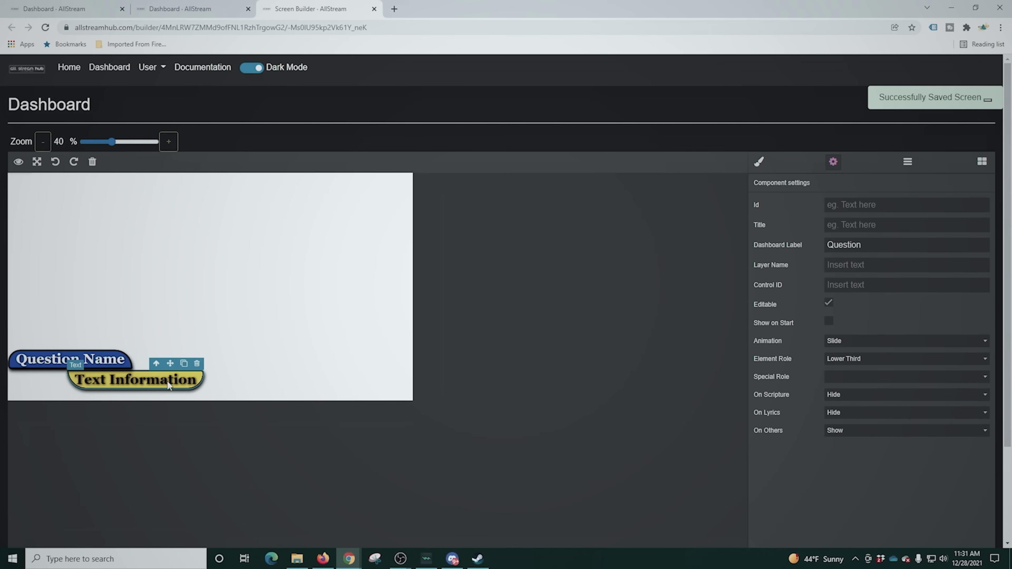
left_click(168, 382)
left_click_drag(169, 382, 85, 393)
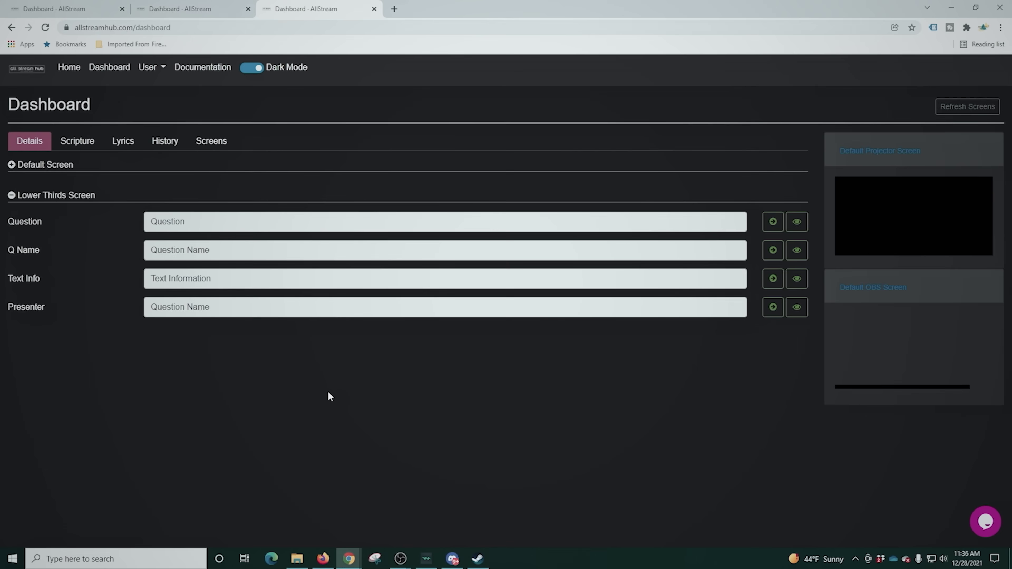
Step: Fill in the presenter's name, Text Info 'Youtuber', the questioner's name, and Question 'How do you live stream'
left_click(73, 310)
type("Michael Feyrer Jr")
left_click(70, 279)
type("Youtuber")
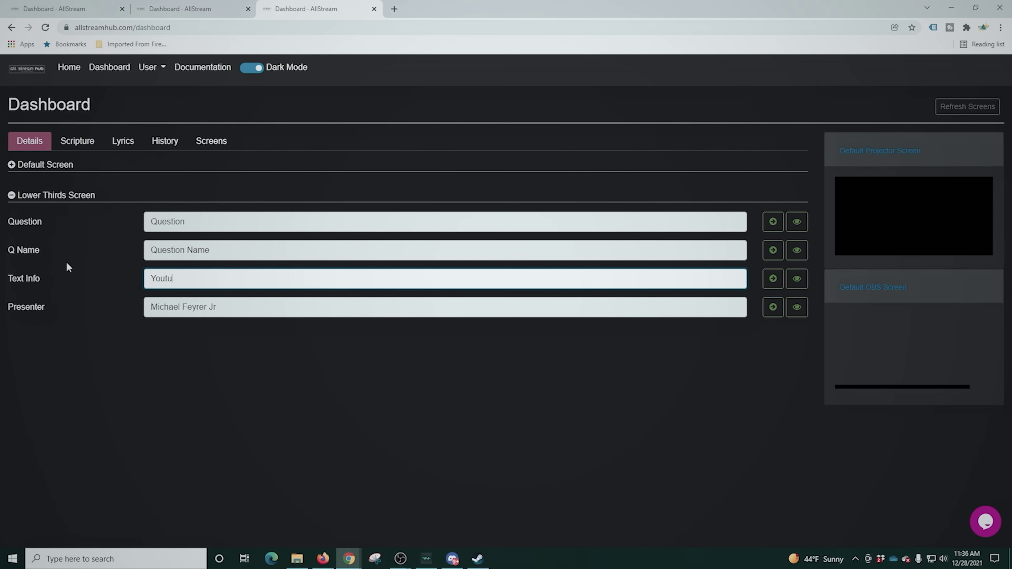
left_click(80, 242)
type("Bob")
left_click(10, 220)
type("How do you live stream")
Step: Place OBS on the left and the browser on the right, checking the Lower Thirds source properties
left_click(374, 560)
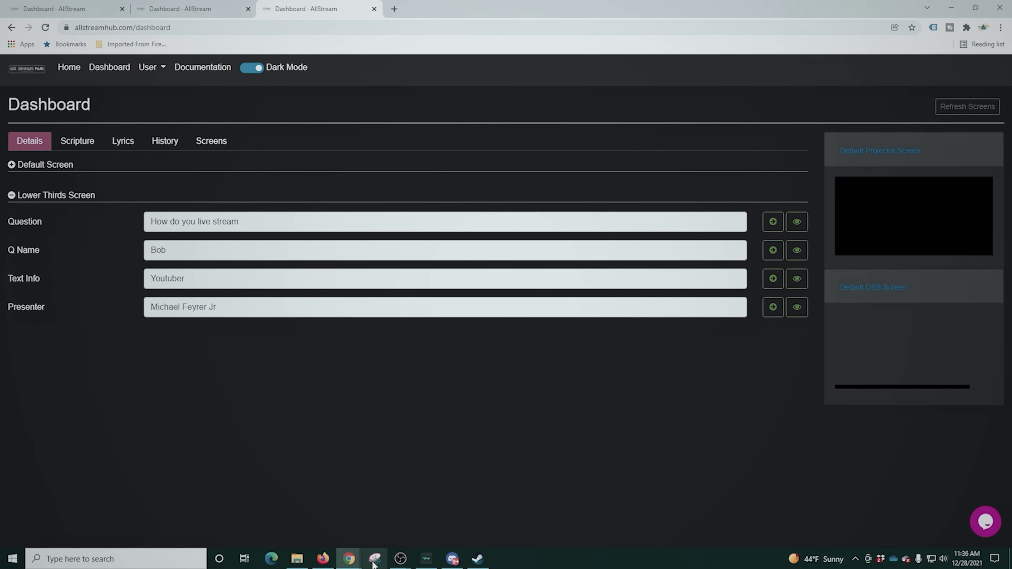
left_click_drag(511, 8, 1011, 159)
left_click(405, 130)
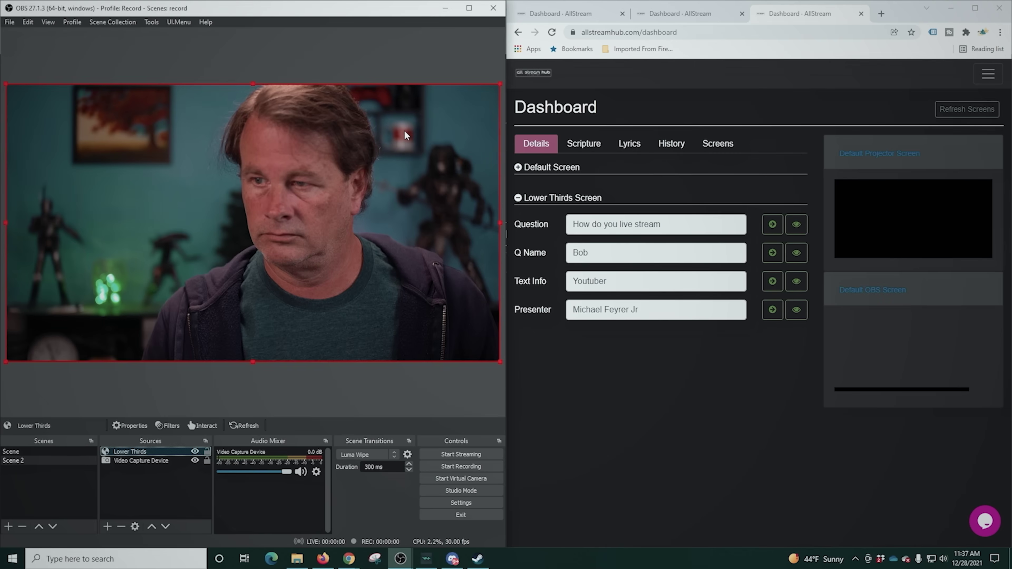
right_click(127, 452)
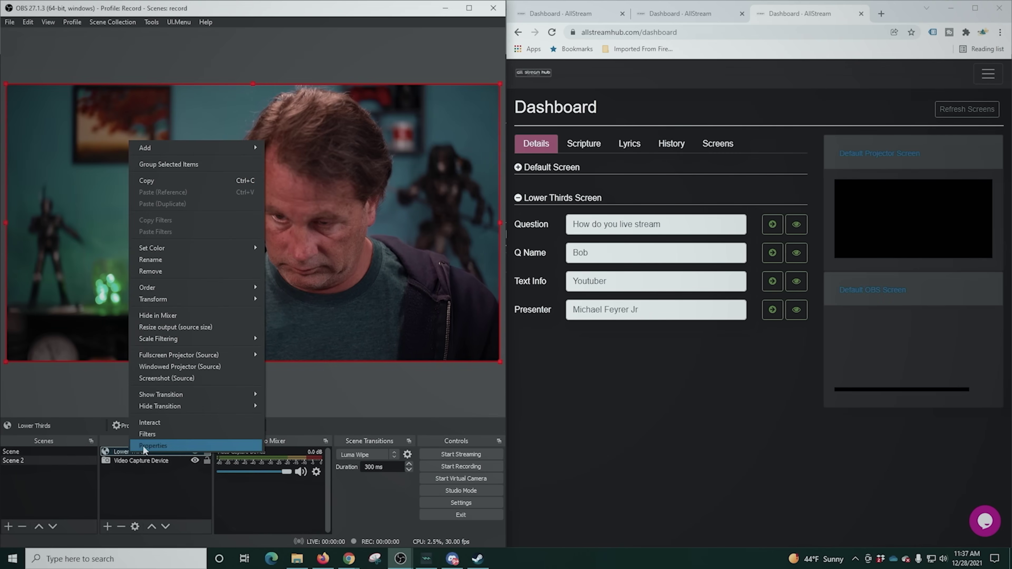
left_click(142, 447)
scroll(216, 399, "down", 3)
left_click(381, 424)
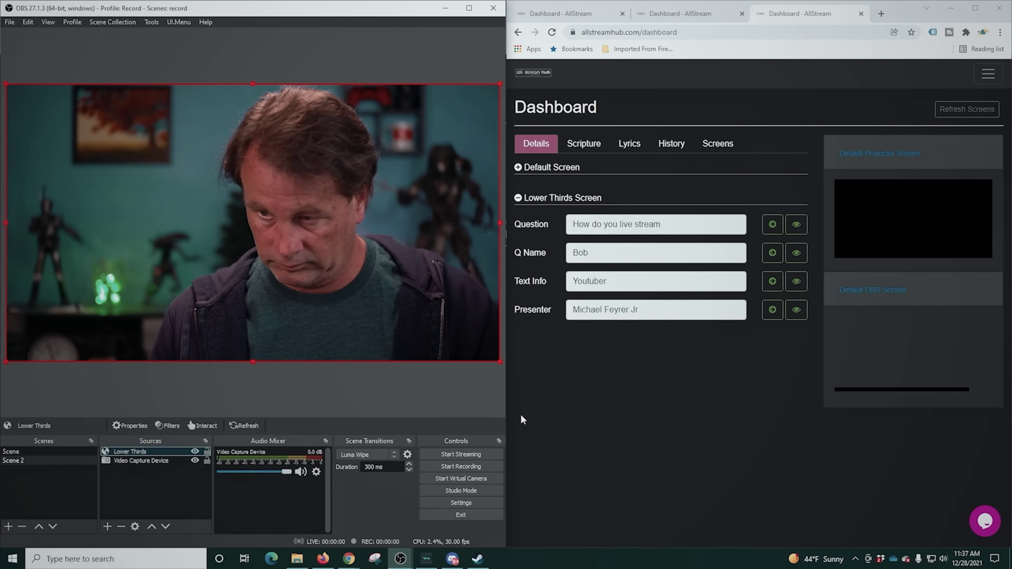
Step: Show and hide the presenter and Youtuber lower thirds, then show the question and Q Name ones and hide Q Name
left_click(772, 310)
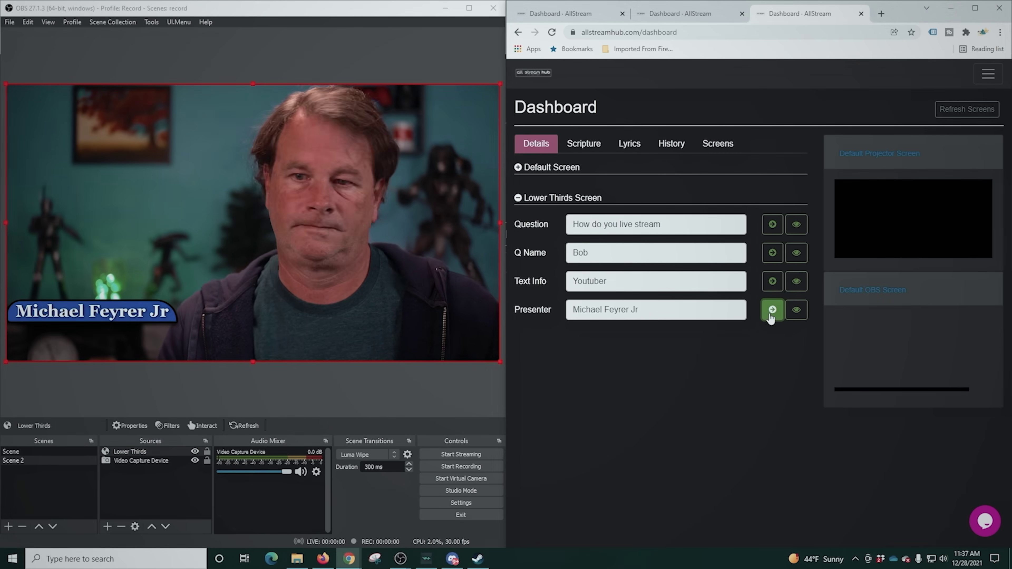
left_click(772, 281)
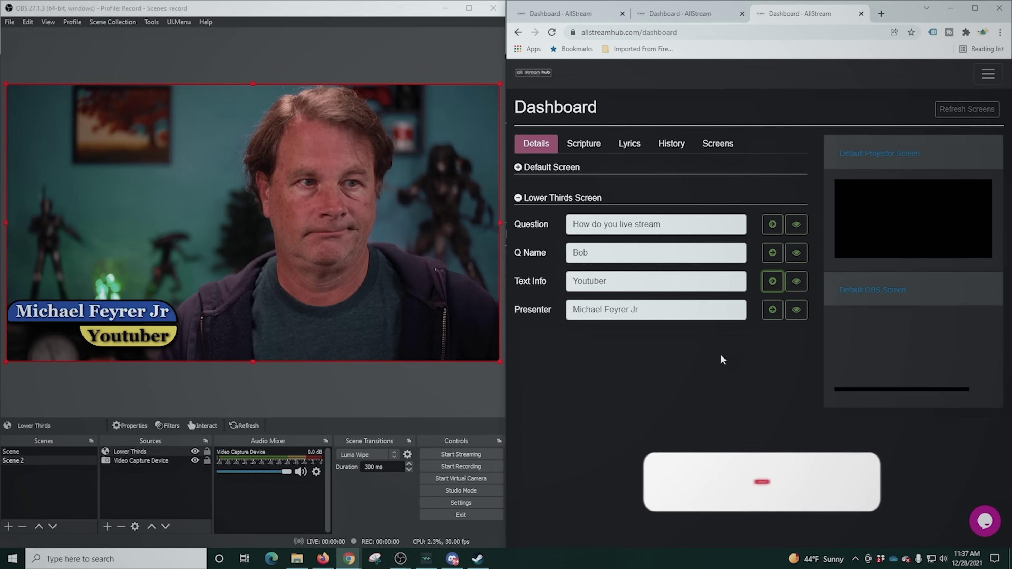
left_click(796, 309)
left_click(796, 281)
left_click(796, 253)
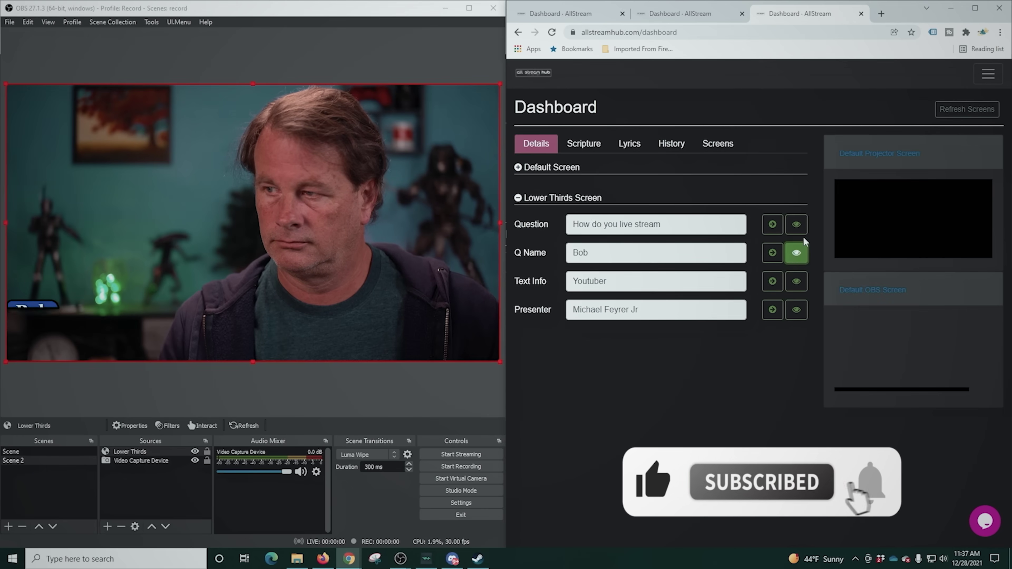
left_click(798, 226)
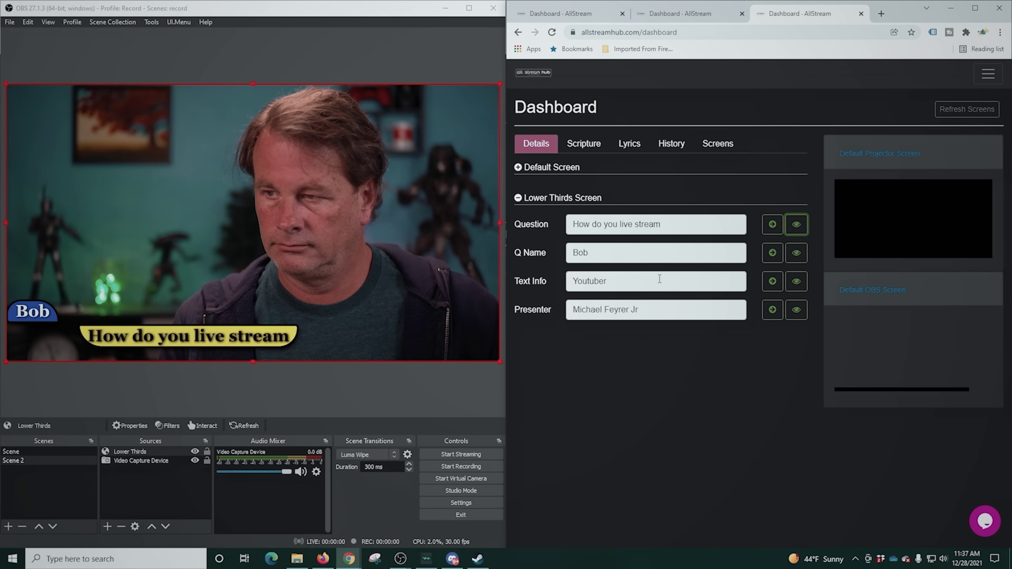
left_click(797, 253)
Step: Extend the Q Name value with extra text and send the updated lower third live
left_click(598, 252)
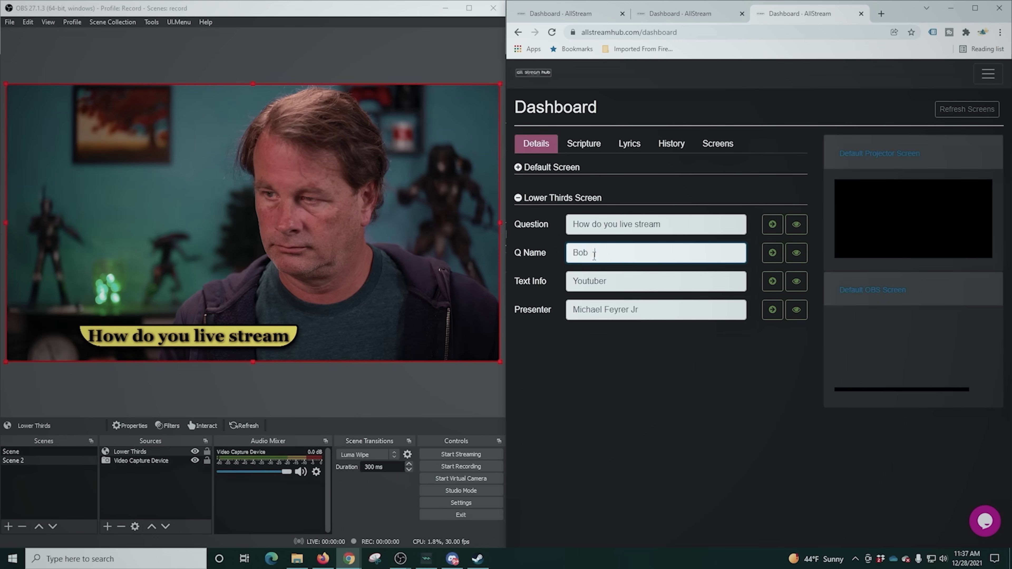
left_click_drag(597, 253, 517, 255)
type("The buildermister")
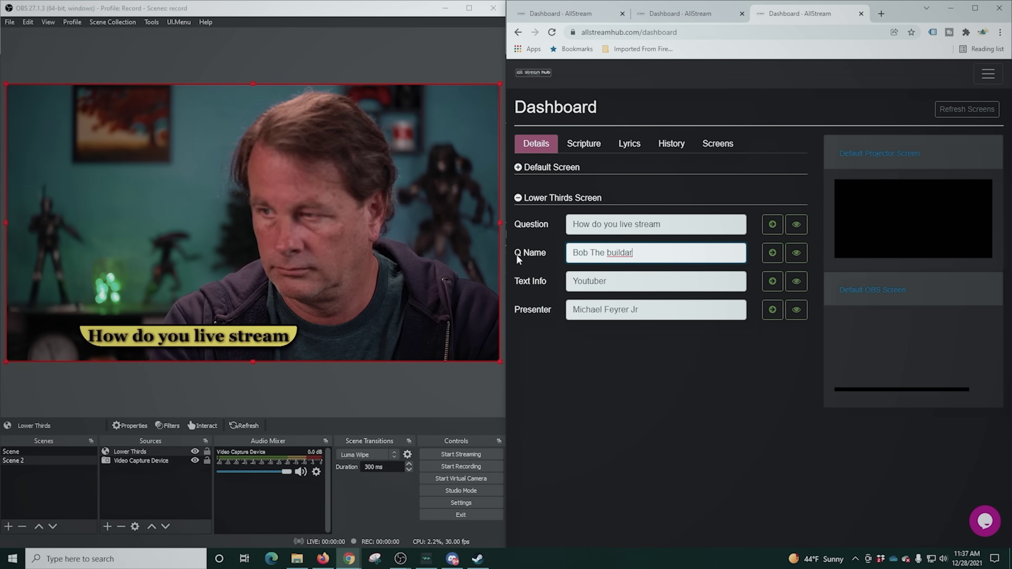
left_click(773, 253)
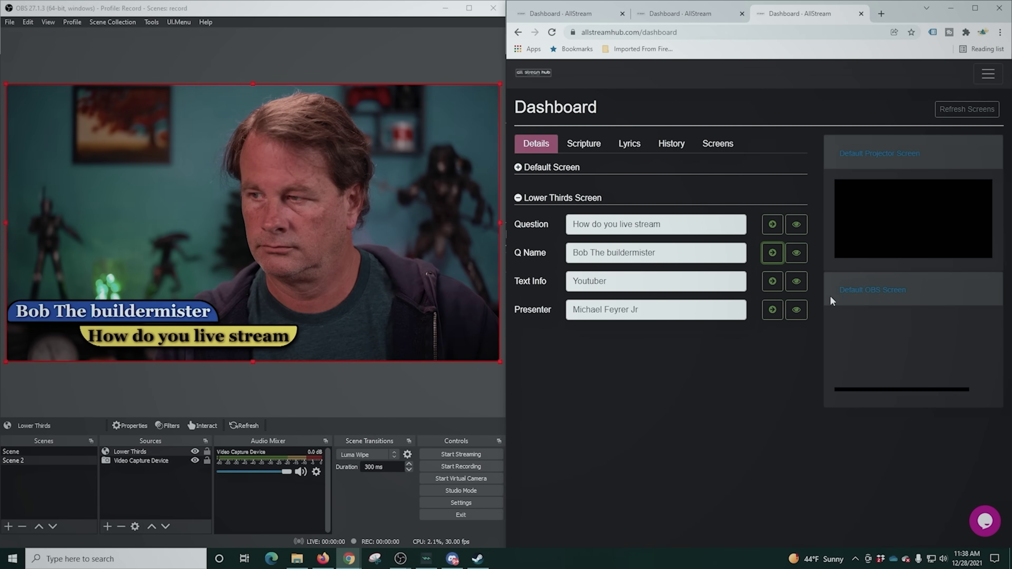
Step: Hide the question and Q Name overlays, show presenter and Youtuber, then hide Youtuber
left_click(797, 224)
left_click(797, 253)
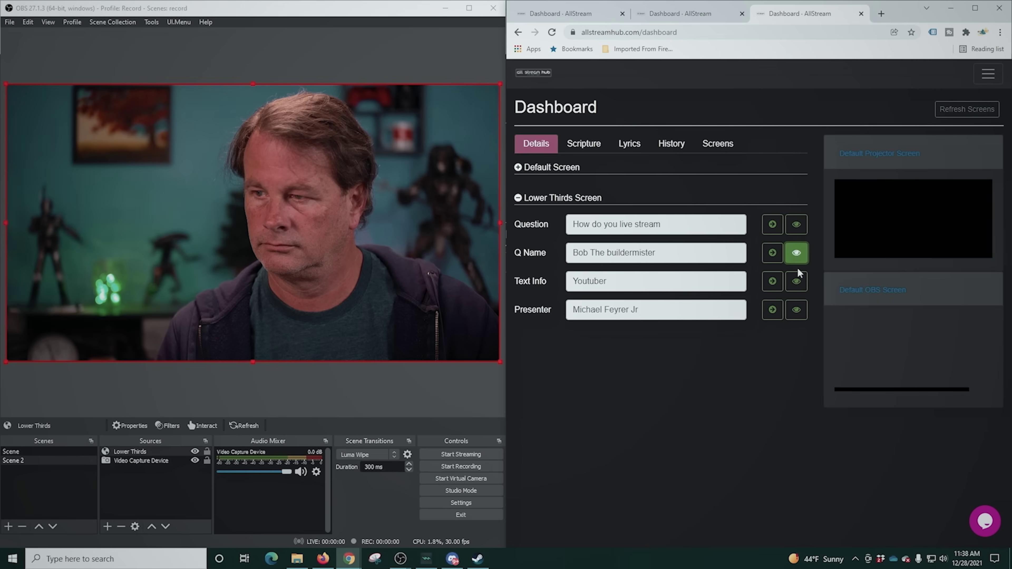
left_click(797, 310)
left_click(797, 281)
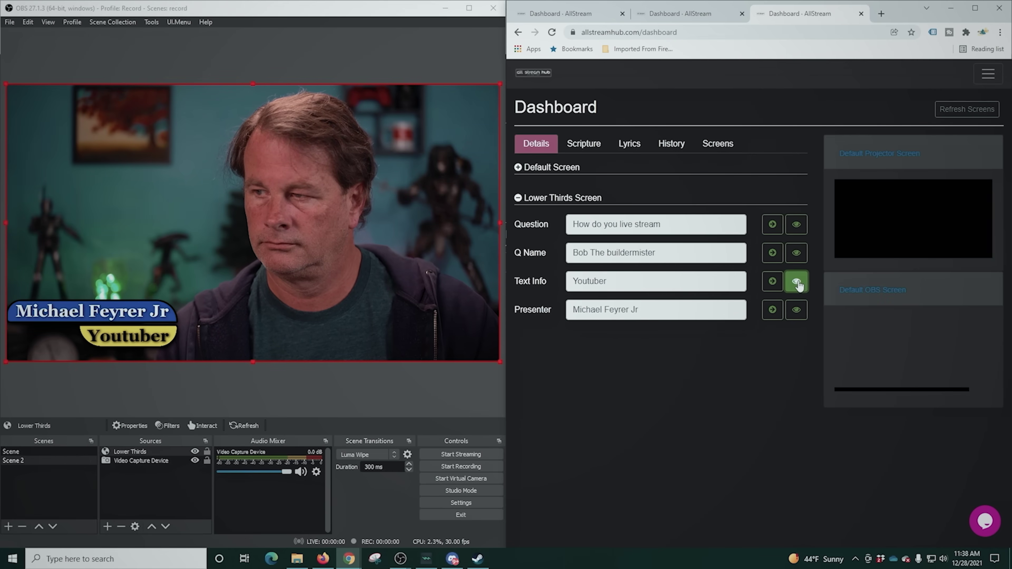
left_click(797, 282)
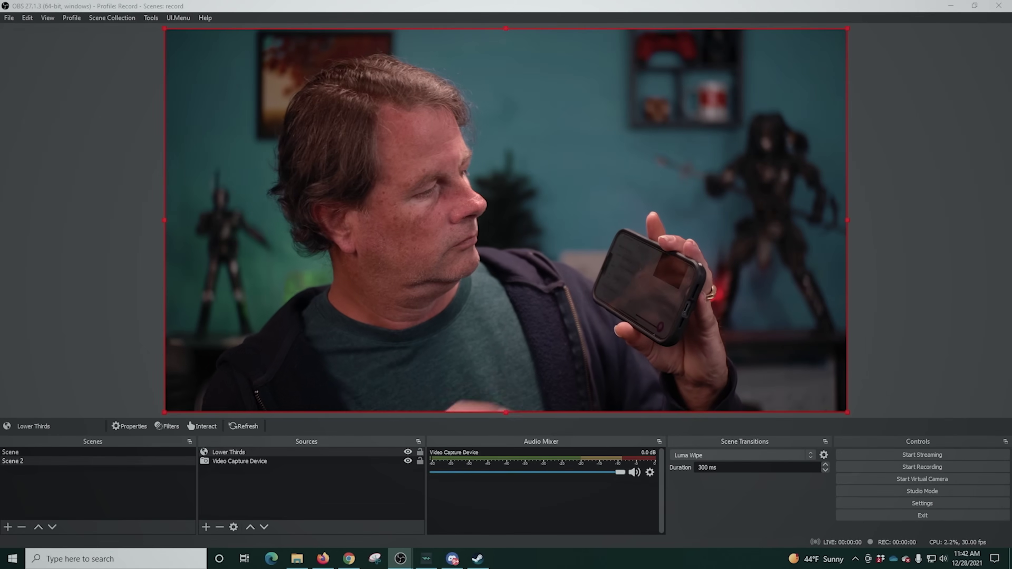